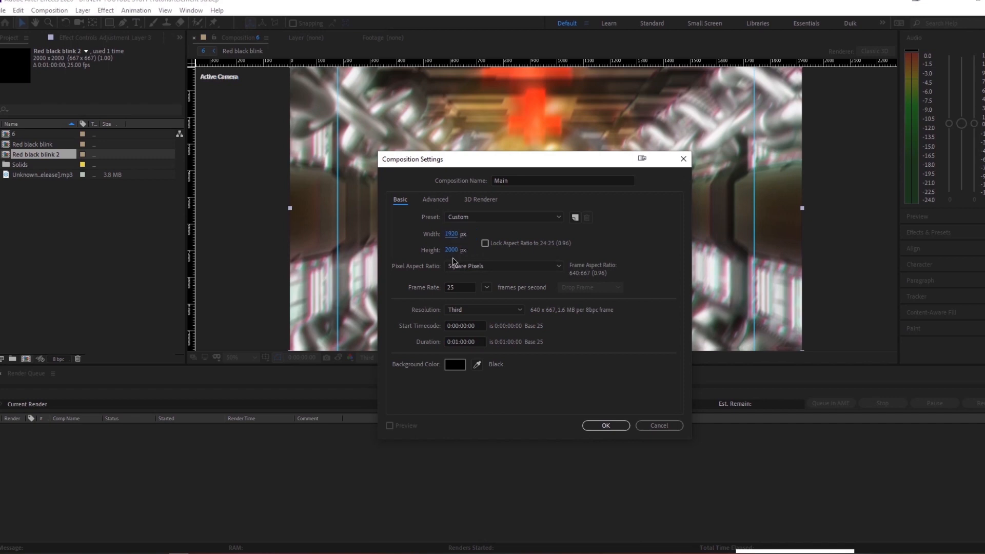
Set the height of the new composition "Main" to 1080 px and create it.
type("1080")
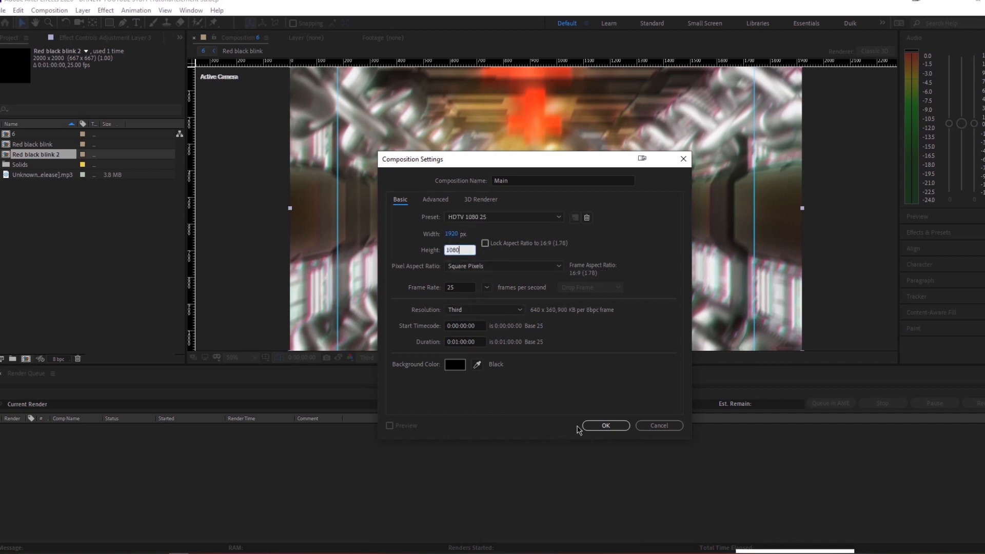
left_click(599, 425)
left_click(590, 426)
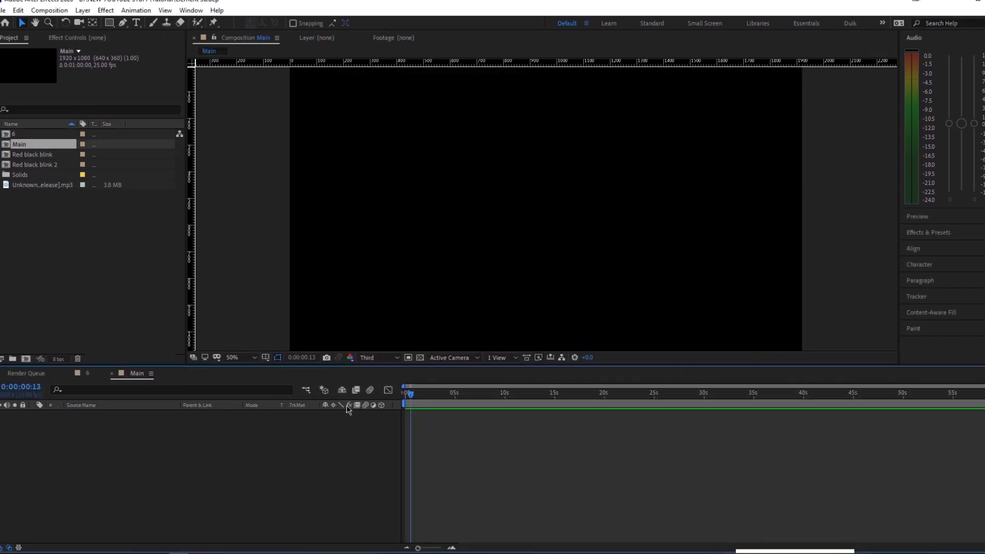
Create a black solid layer named "Element" at 1920 x 1080 px in the Main composition.
right_click(189, 455)
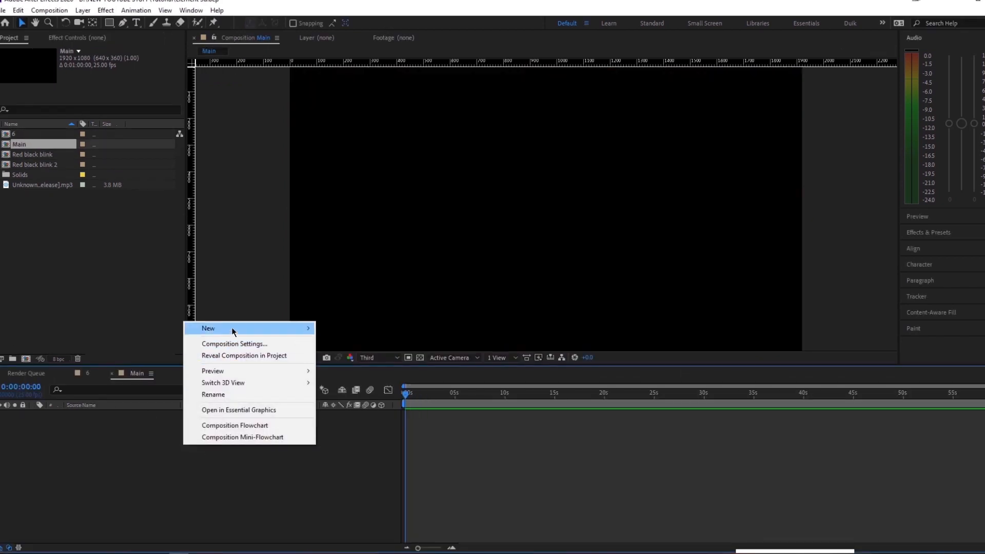
mouse_move(231, 330)
left_click(356, 358)
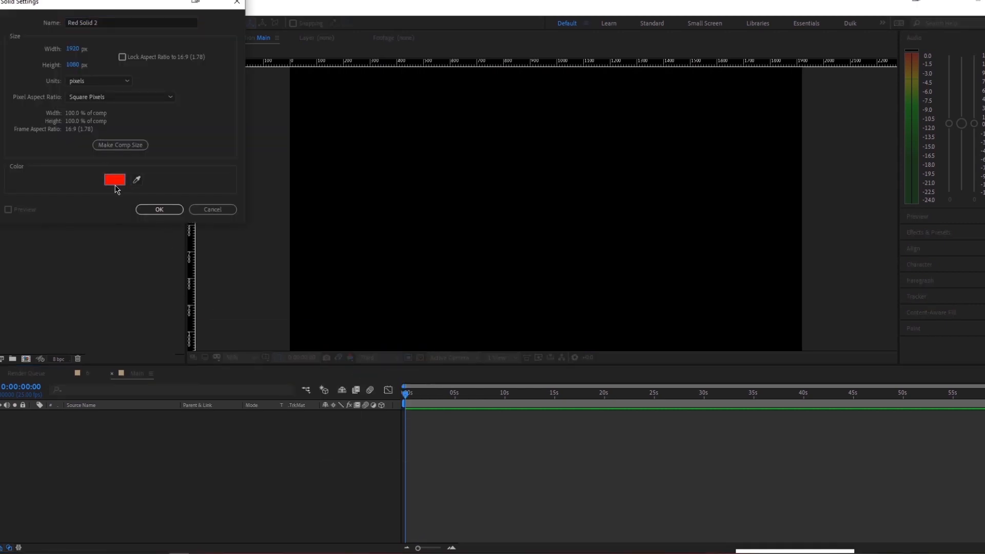
left_click(115, 180)
left_click(239, 21)
left_click(123, 21)
key("ctrl+a")
type("EL")
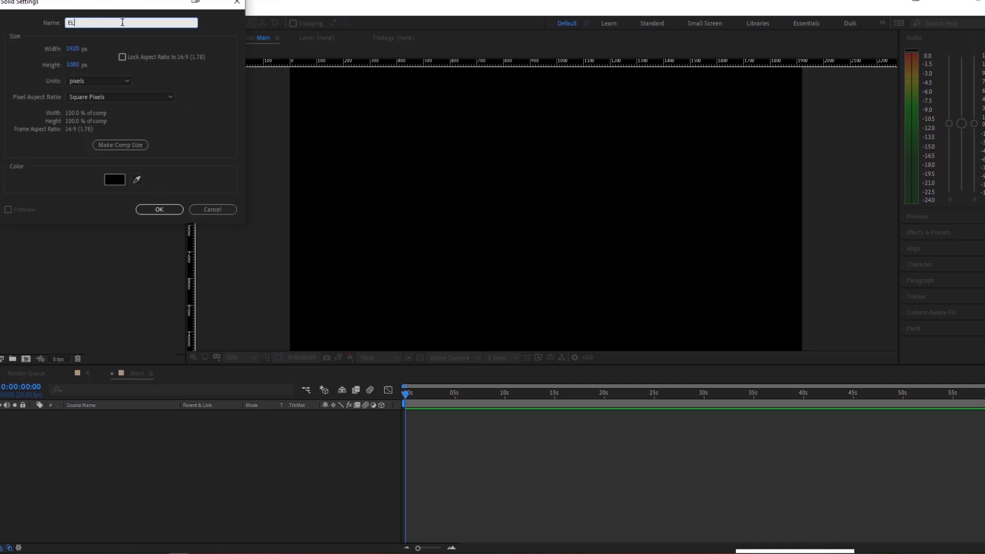
type("ement")
key("Return")
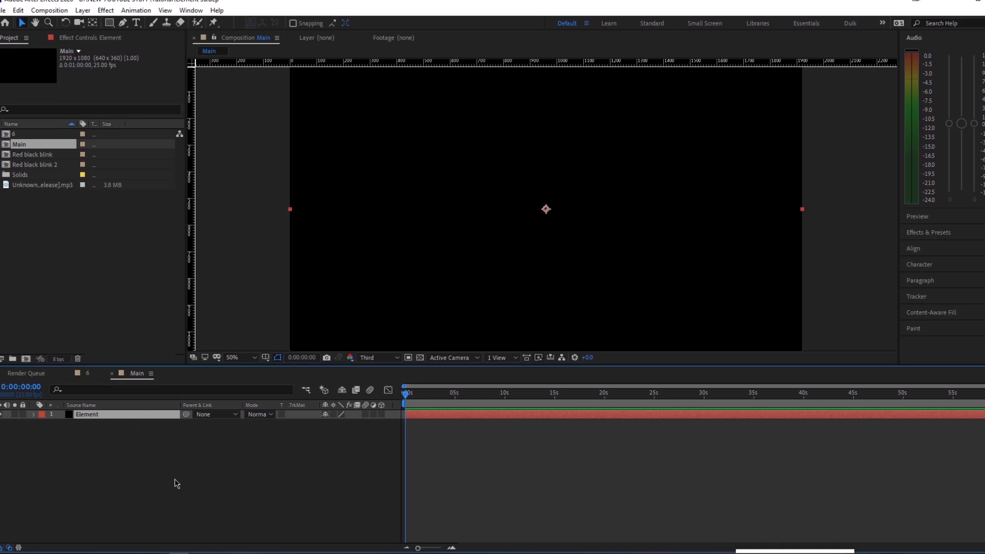
Apply the Element effect to the Element solid and open its Scene Setup.
key("ctrl+space")
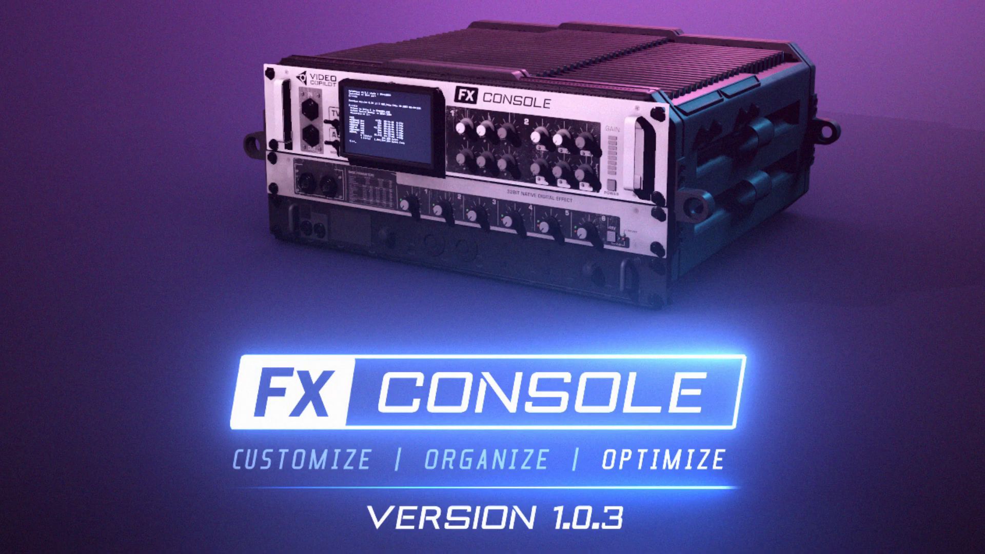
key("Return")
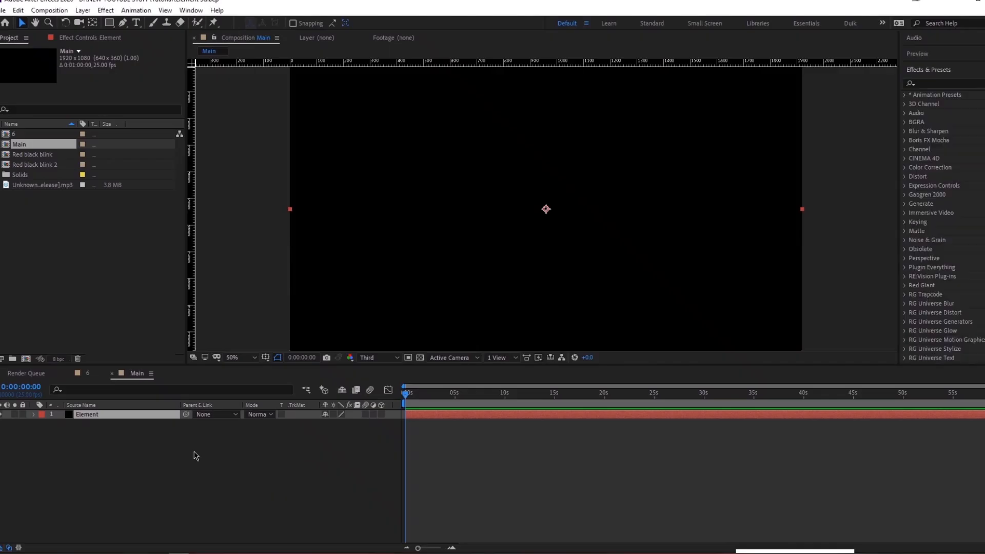
left_click(47, 83)
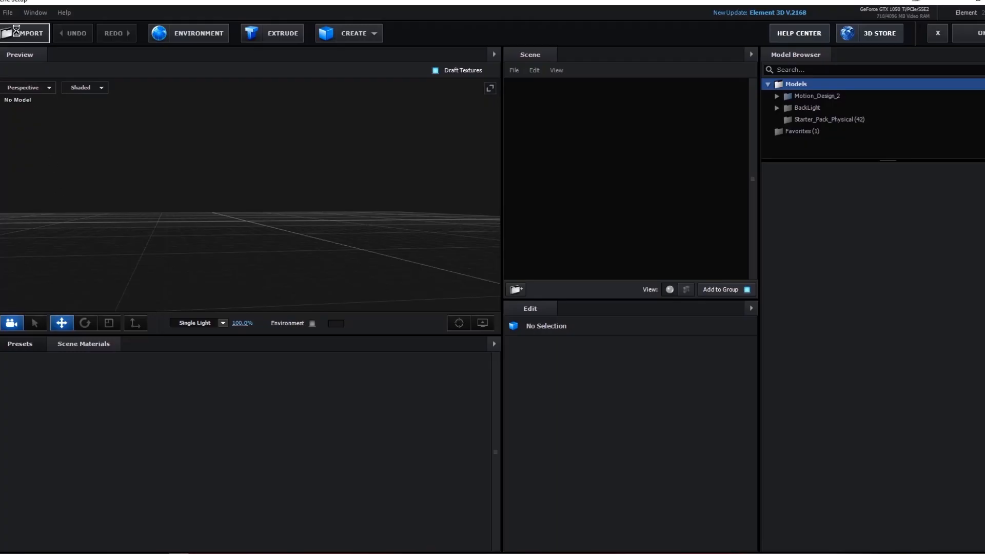
Import the OBJ version of "Free 3D Sci Fi Corridor Model" with the default import preferences.
left_click(16, 33)
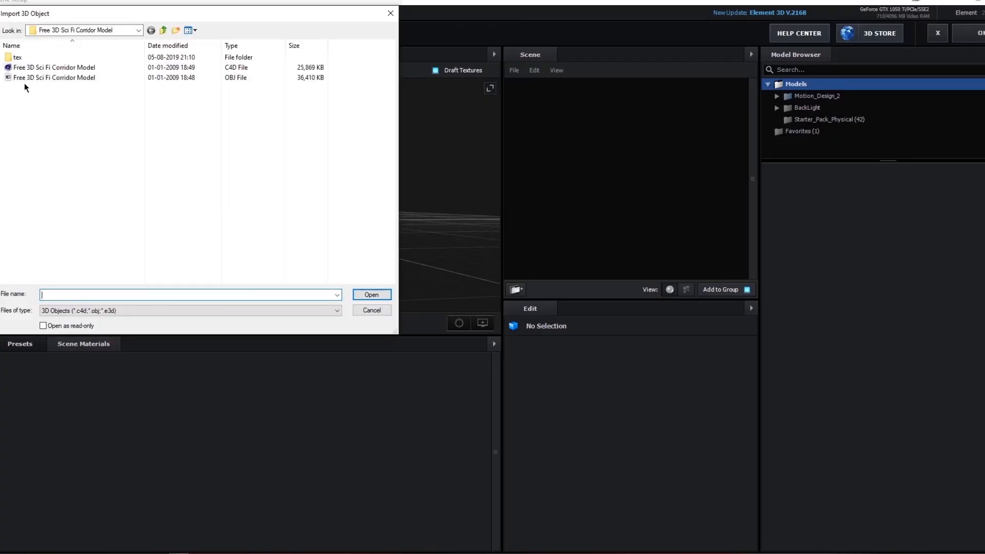
left_click_drag(229, 13, 706, 102)
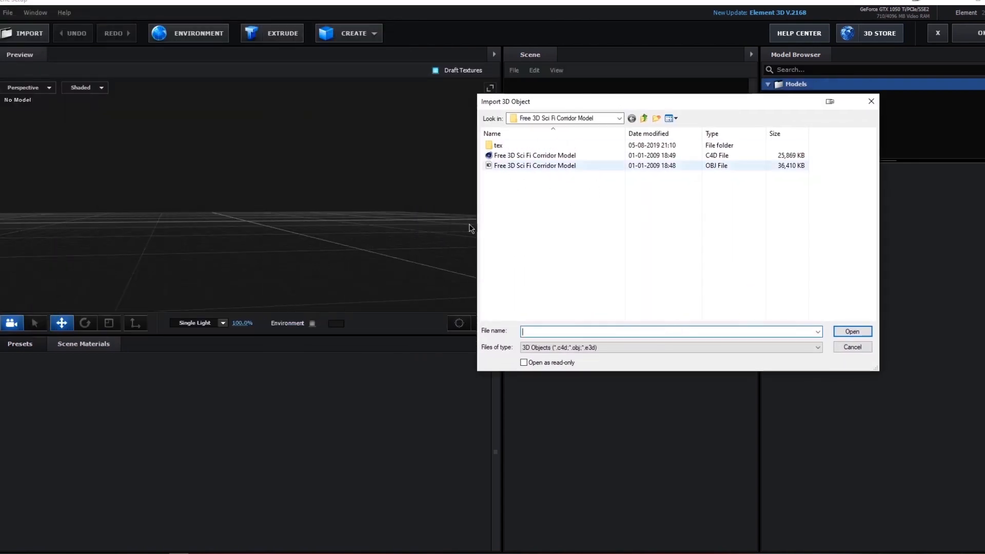
left_click(543, 166)
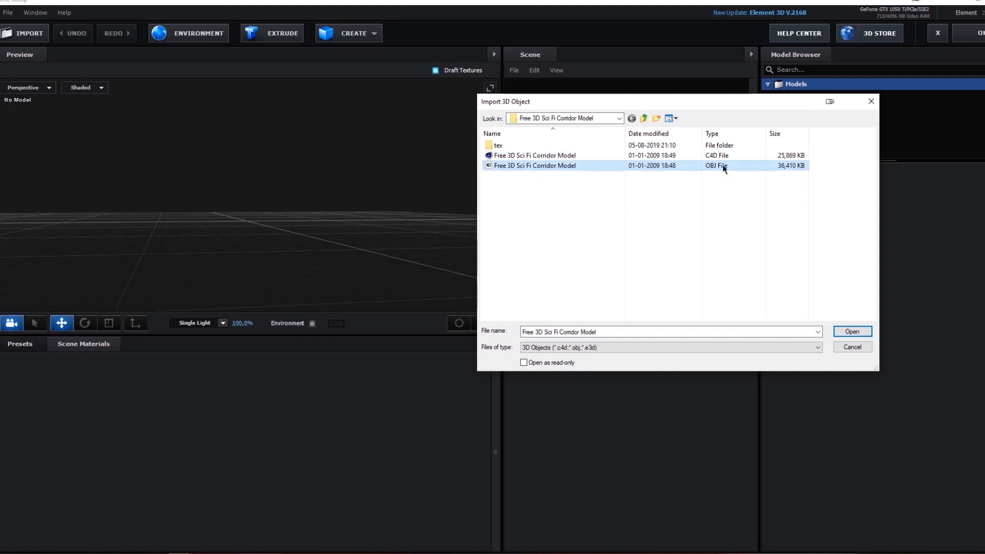
left_click(843, 333)
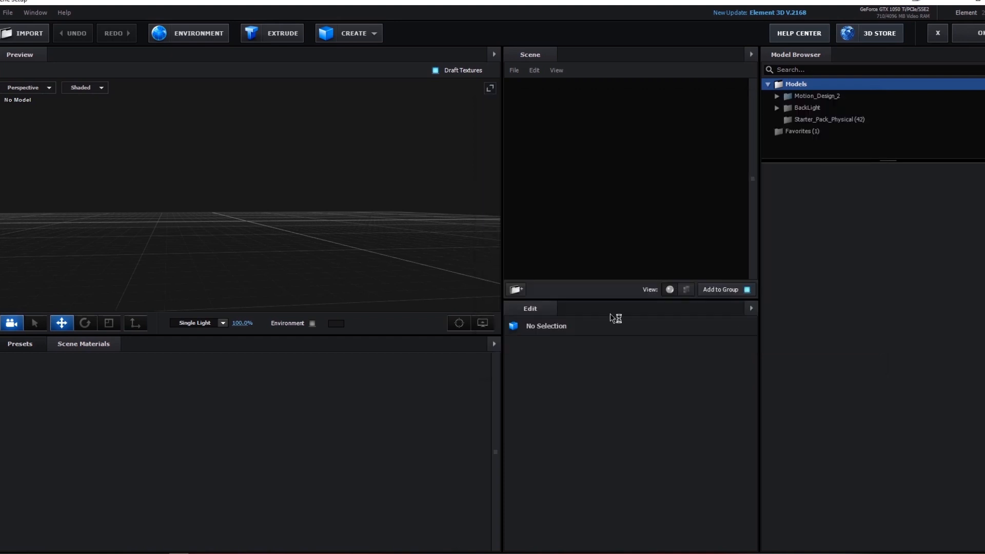
left_click(579, 386)
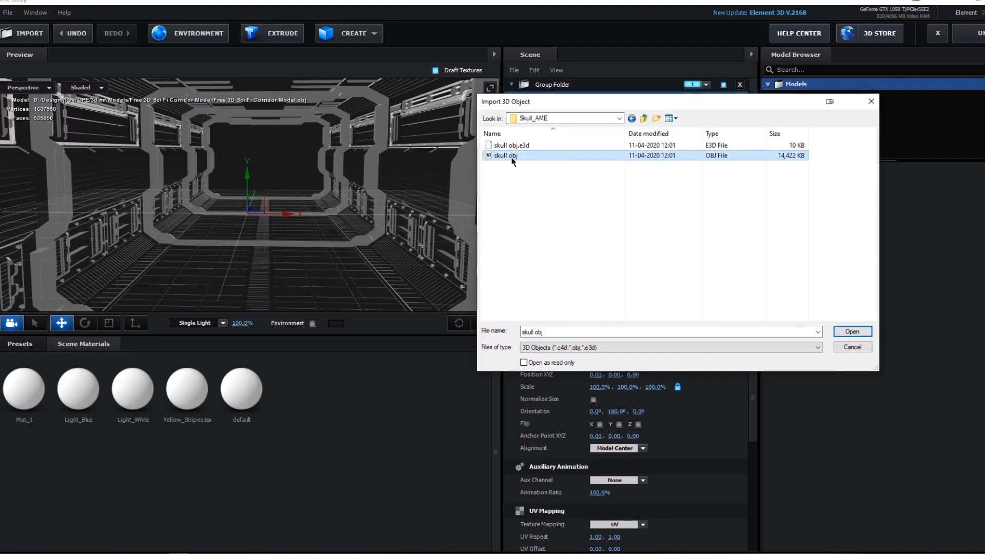
Import the "skull obj" OBJ file from the Skull_AME folder with the default import preferences.
double_click(512, 155)
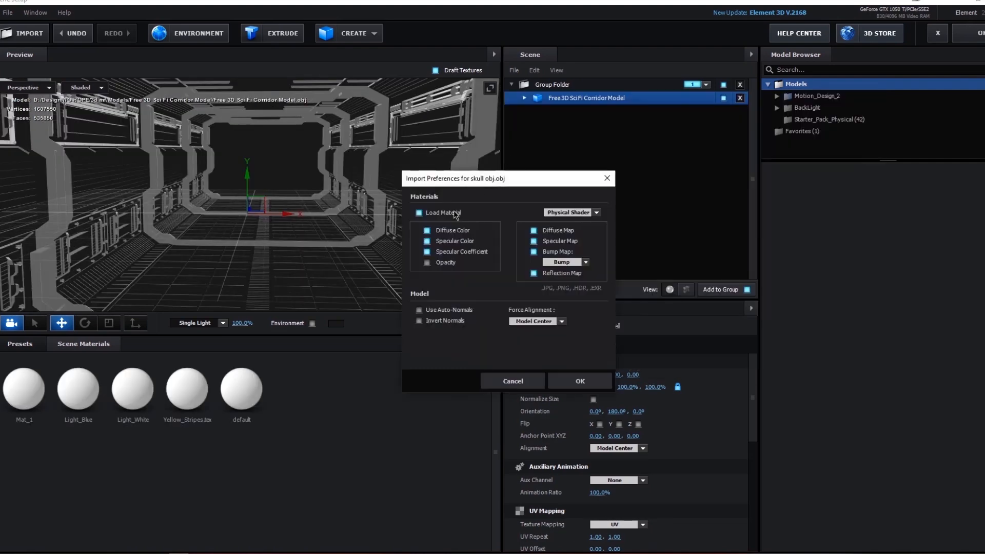
left_click(593, 386)
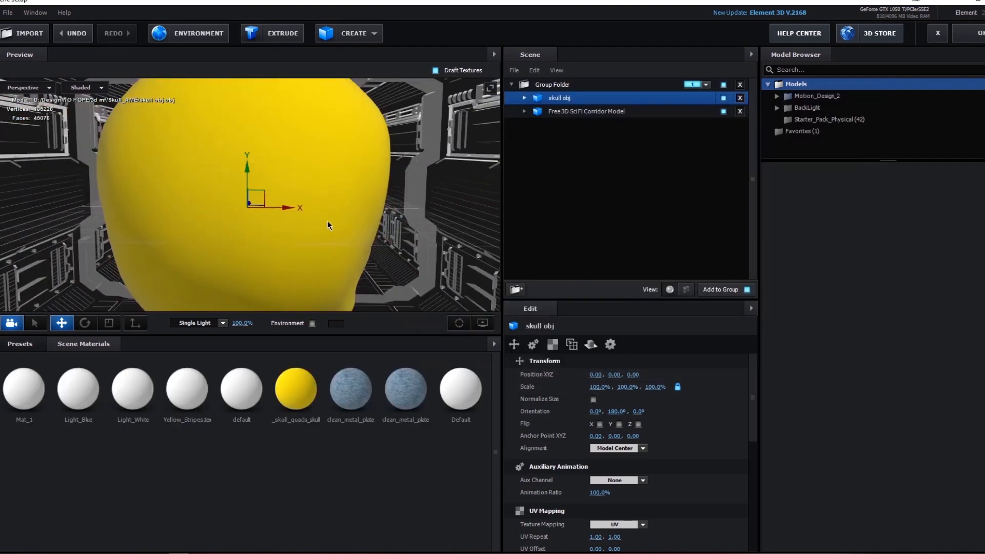
Turn the skull to face the front with a Y orientation of 0° and scale it down to 48%.
scroll(321, 211, "up", 2)
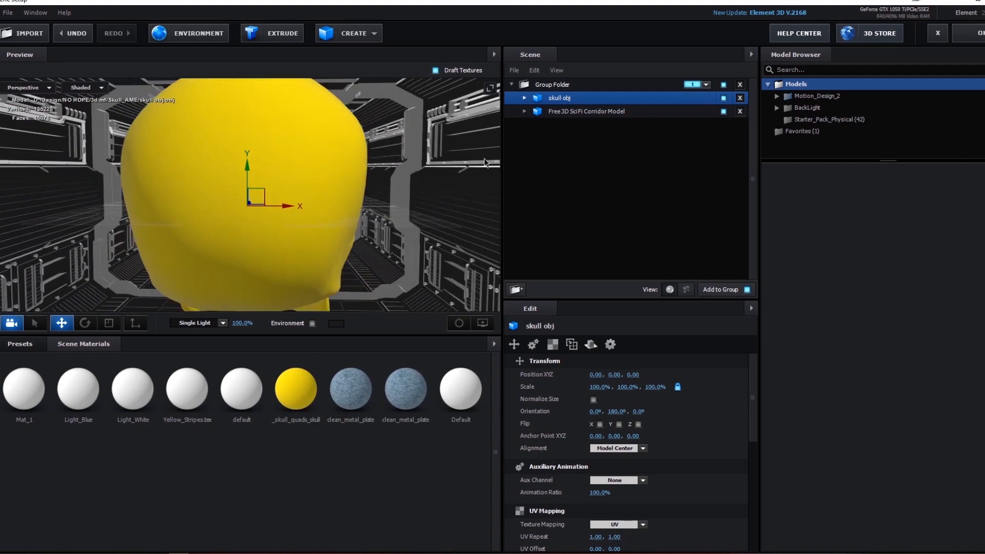
left_click(612, 411)
type("0")
key("Return")
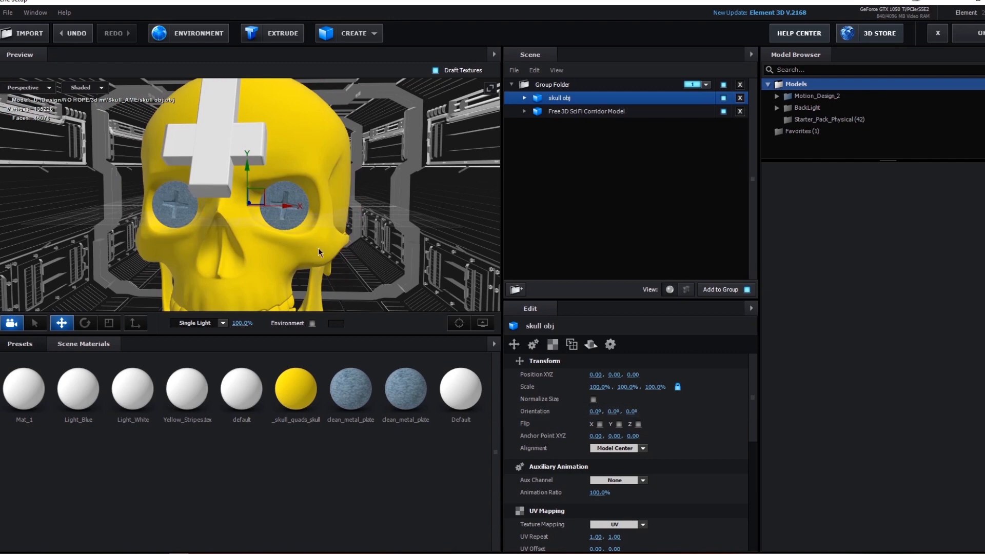
left_click_drag(318, 248, 337, 231)
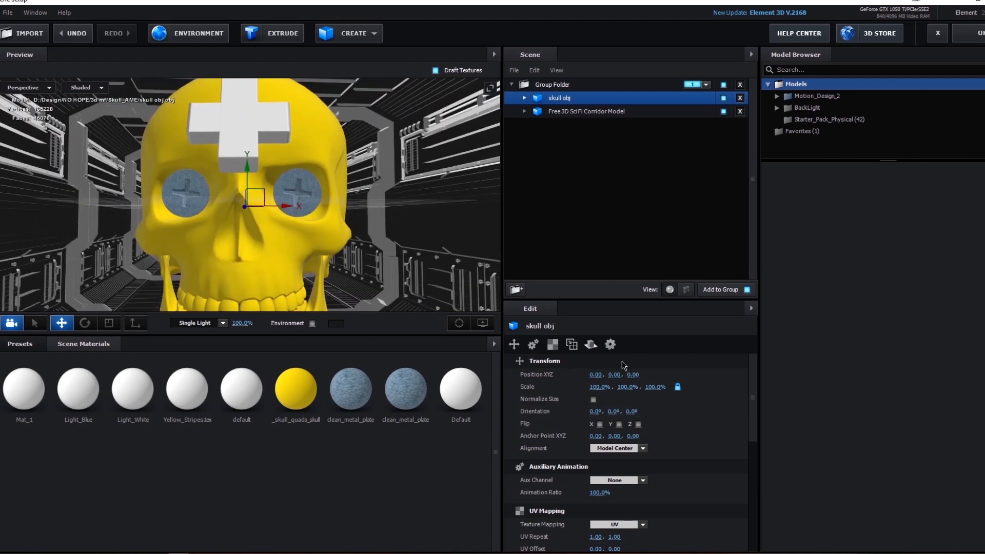
Move the corridor model into a new group folder and assign that folder to group 2.
right_click(608, 235)
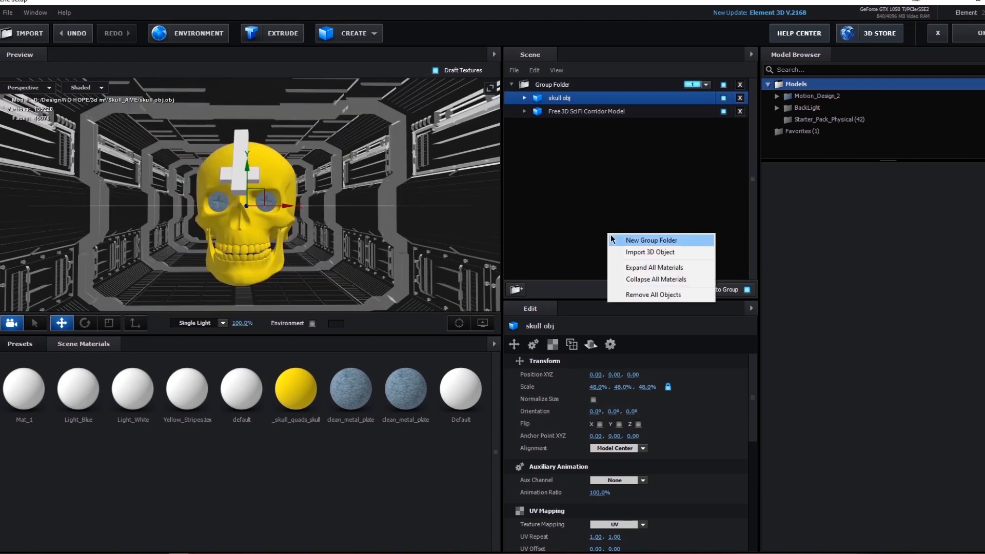
left_click(640, 244)
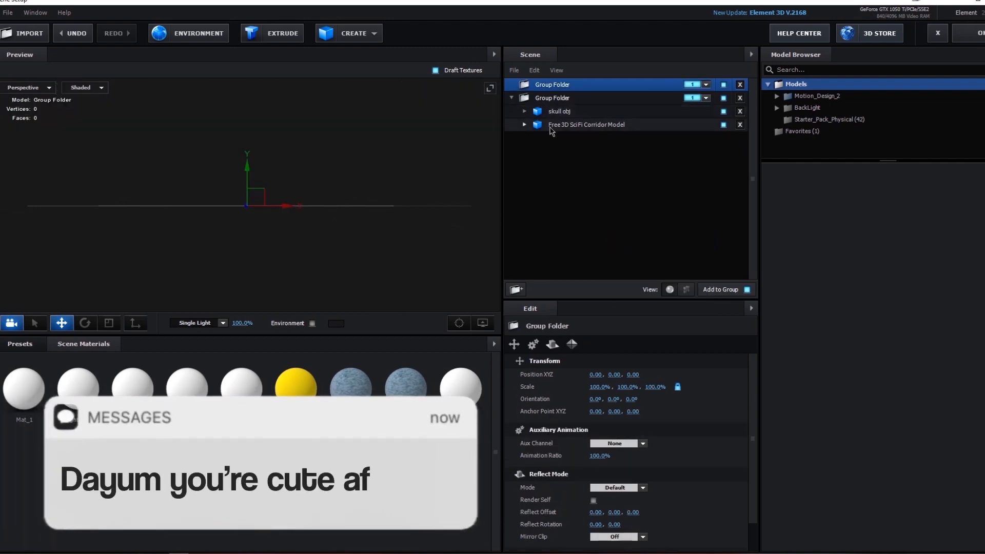
left_click_drag(566, 127, 570, 85)
left_click(706, 85)
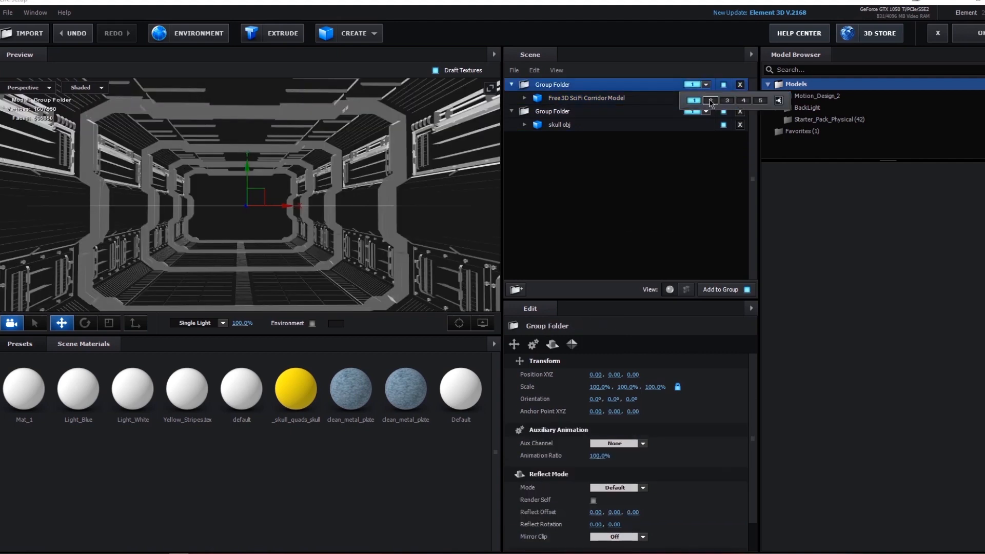
left_click(710, 100)
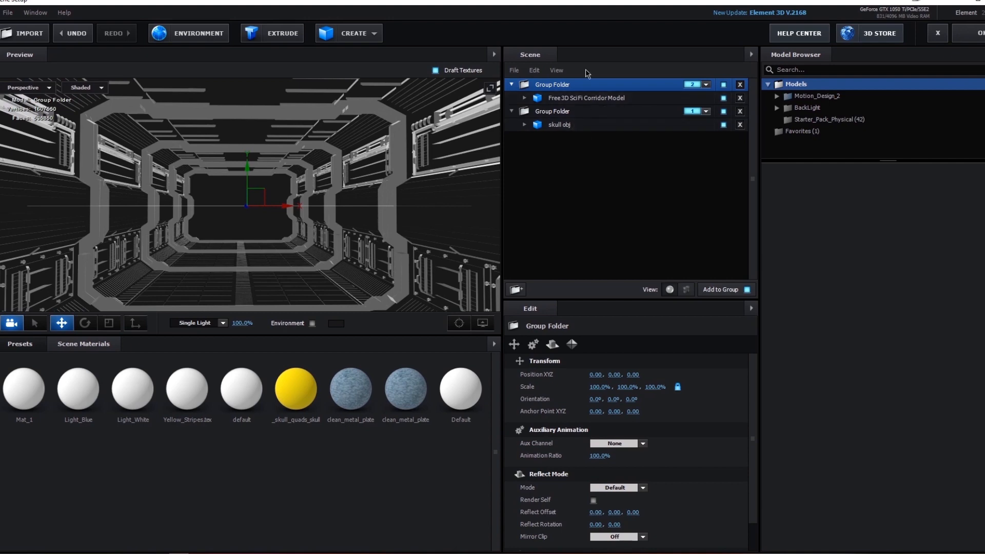
Apply the Gold preset from the Physical materials to the skull's bone surface.
left_click(559, 124)
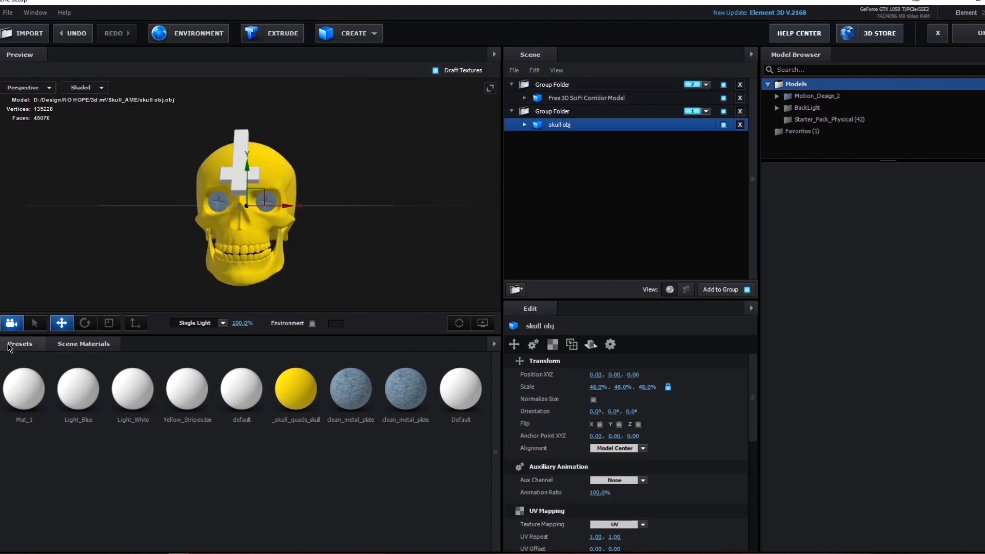
left_click(19, 344)
left_click(41, 405)
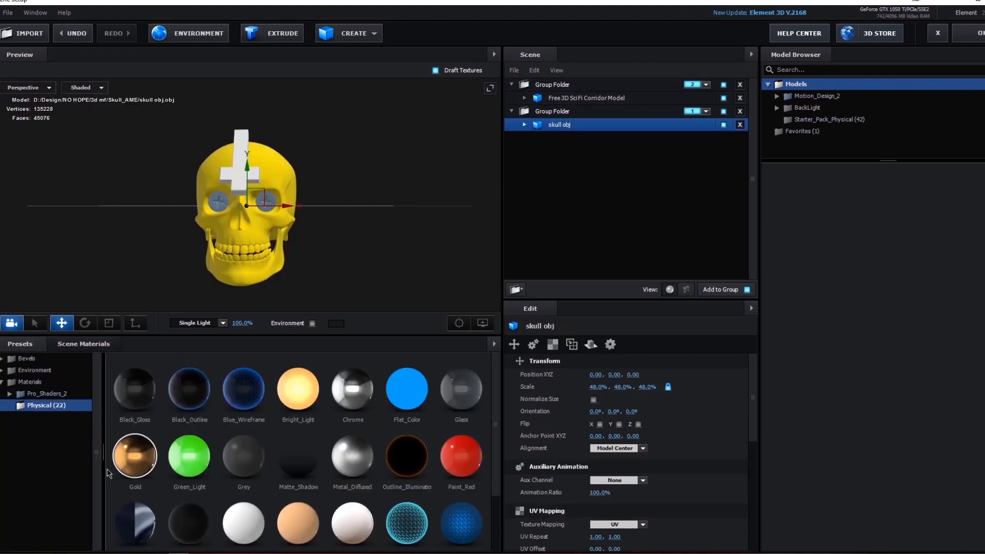
left_click_drag(135, 459, 286, 243)
Apply the Chrome preset from the Physical materials to the corridor model and accept the scene setup.
left_click(561, 100)
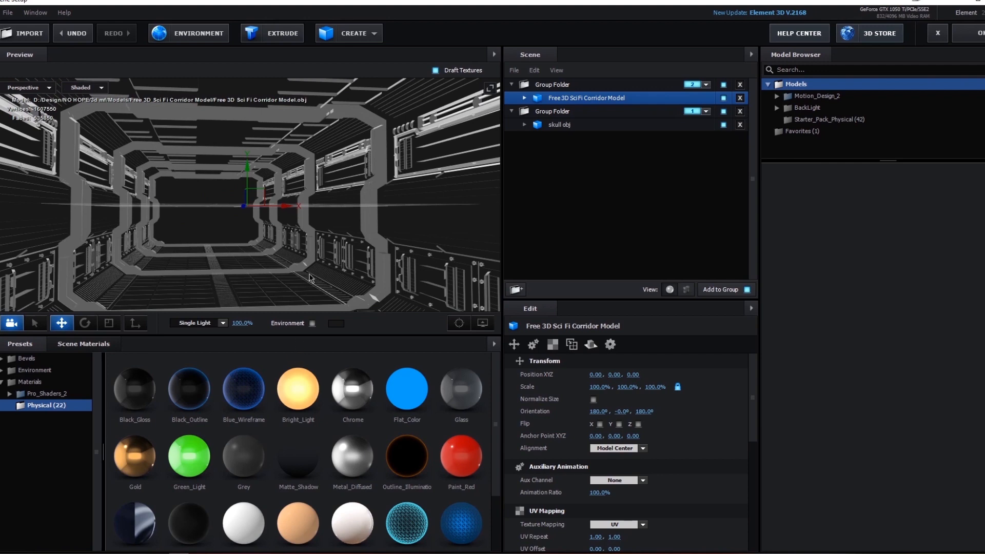
left_click_drag(310, 277, 282, 274)
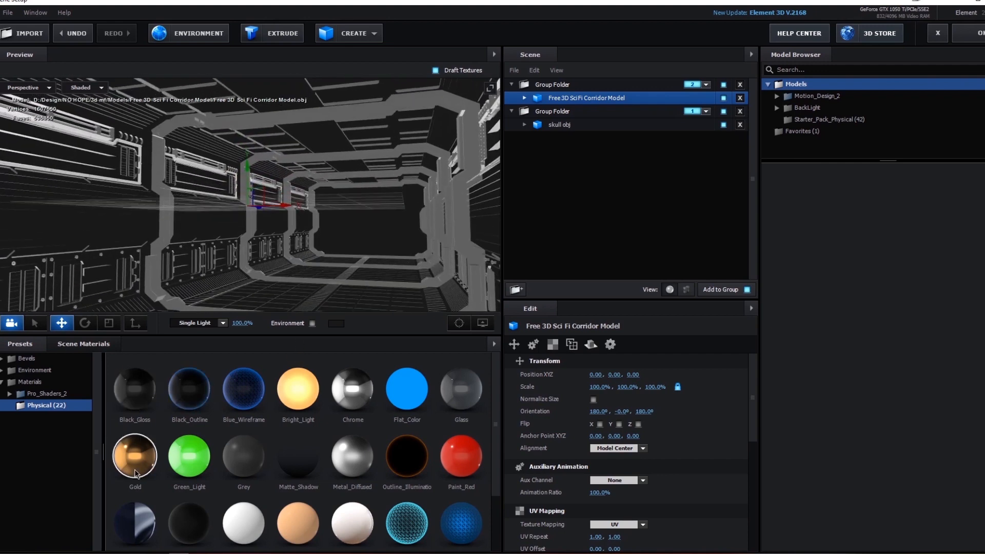
left_click_drag(135, 473, 139, 280)
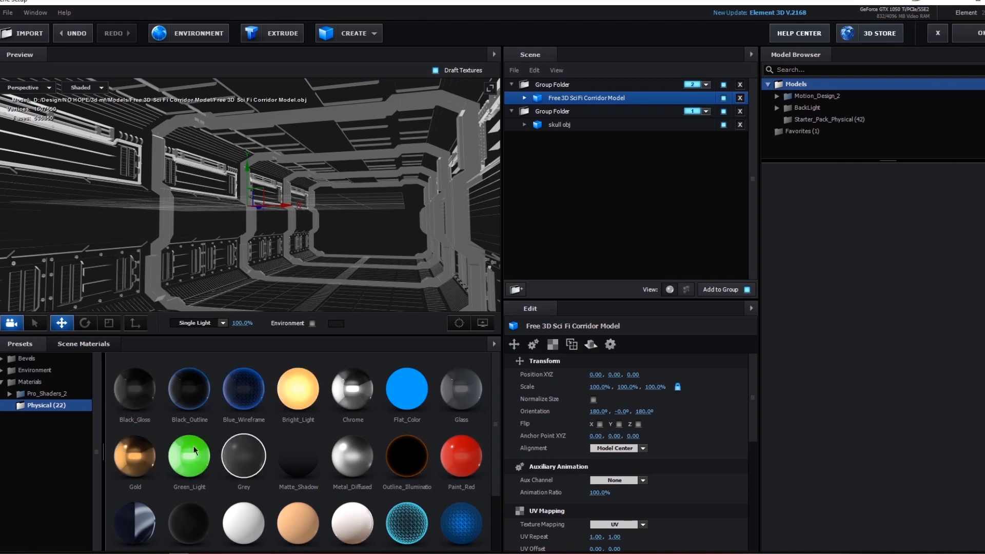
left_click_drag(353, 403, 172, 203)
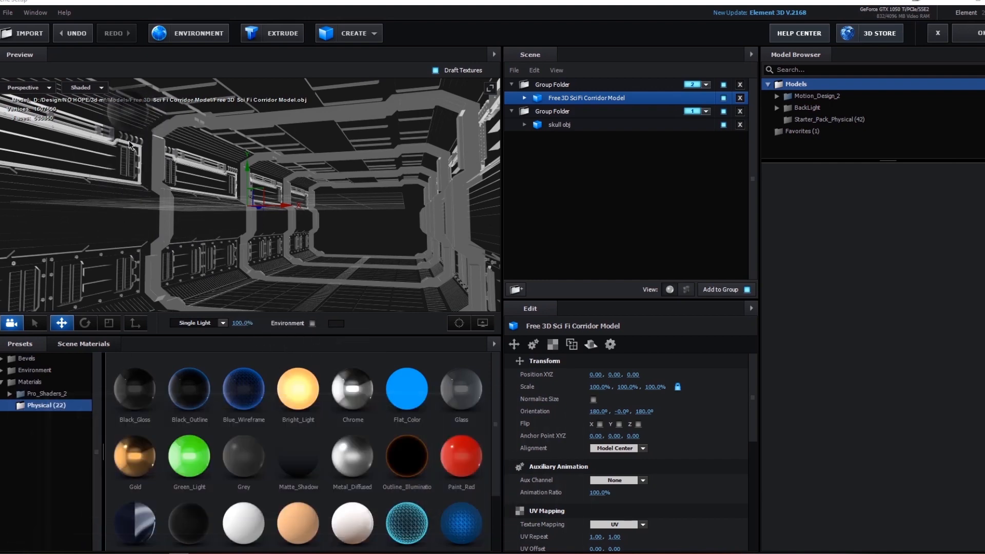
left_click_drag(159, 160, 193, 181)
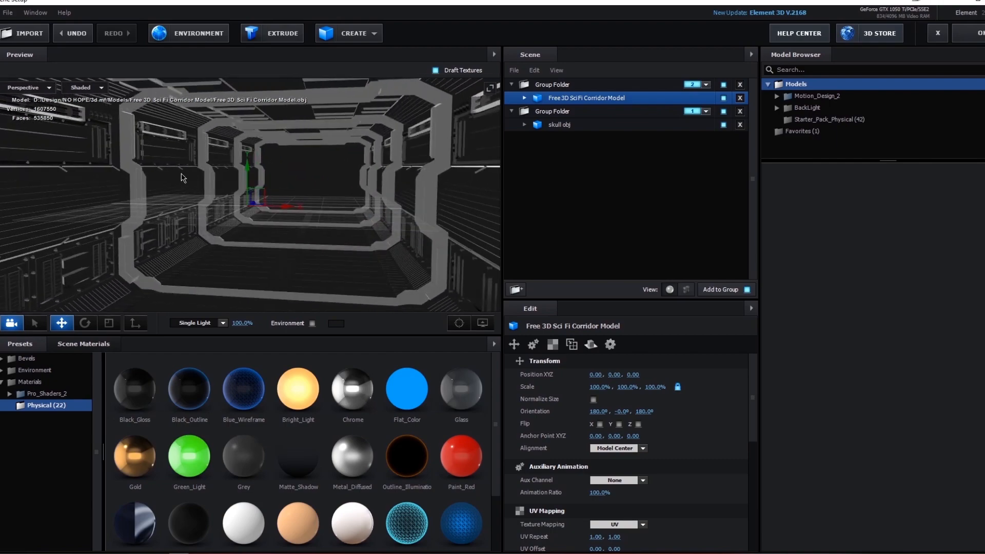
left_click(975, 33)
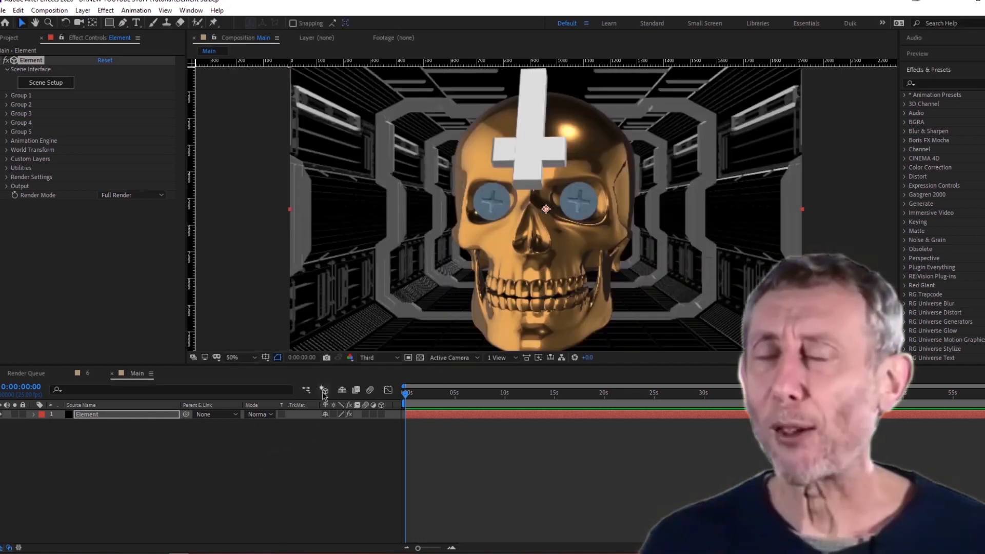
left_click(245, 450)
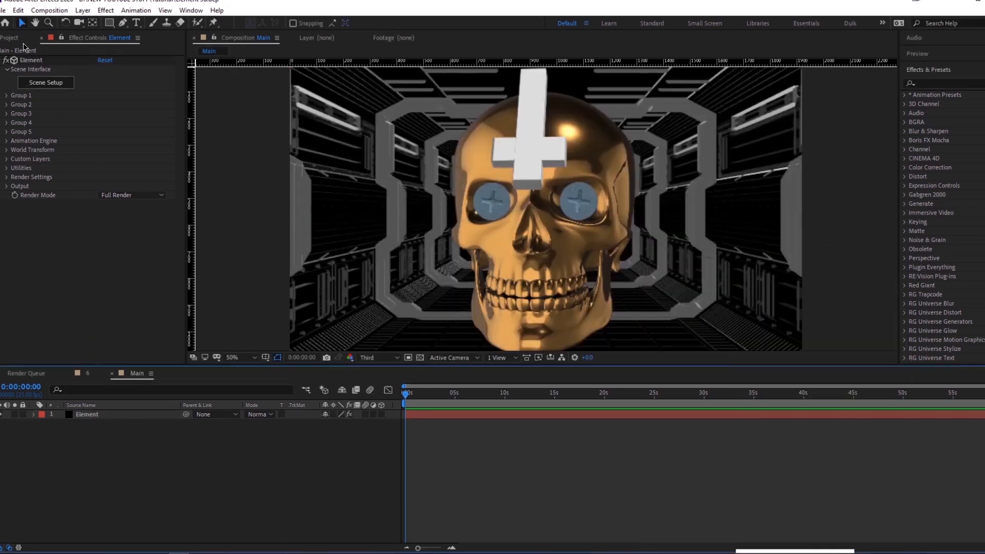
left_click(12, 38)
right_click(56, 329)
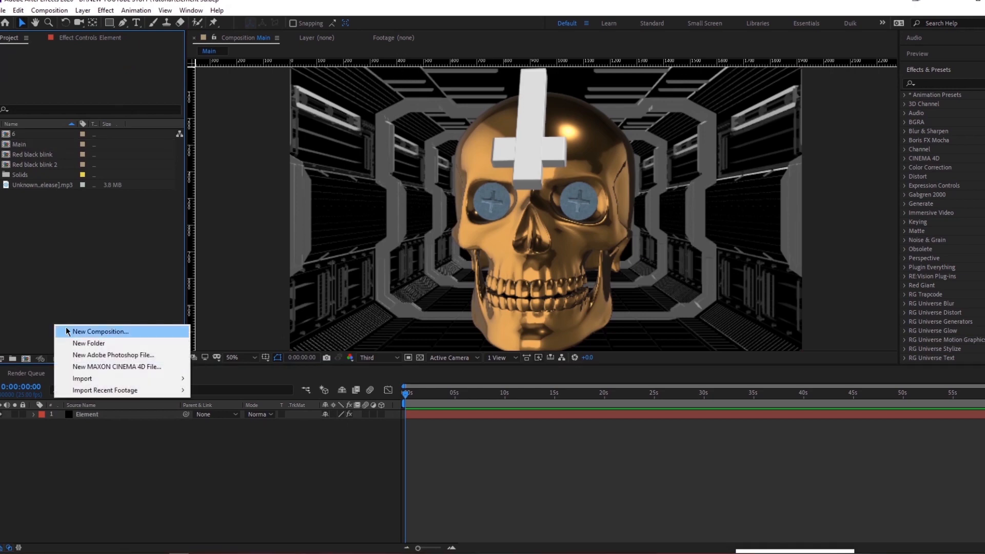
left_click(116, 483)
Create a group null for group 1 of the Element effect and disable group 2.
left_click(105, 417)
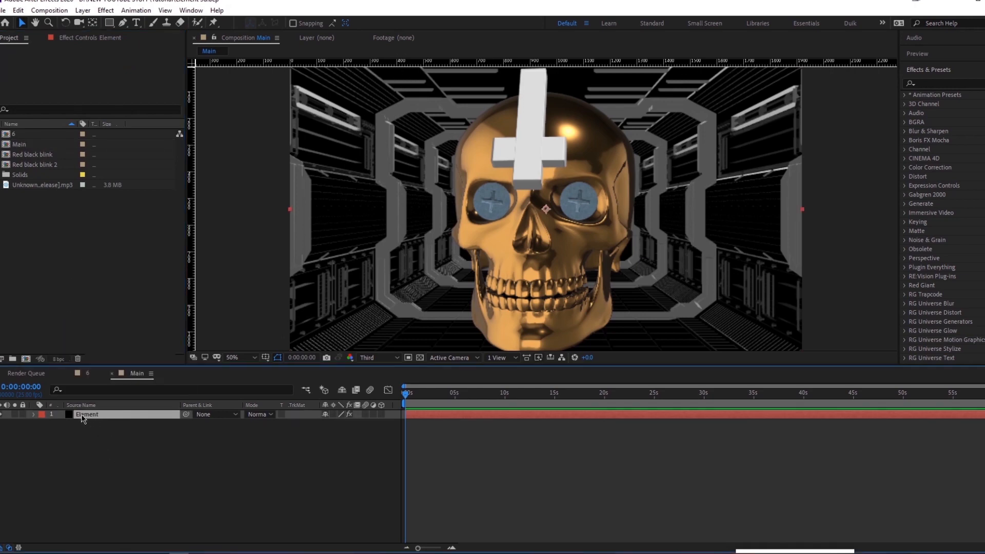
left_click(64, 37)
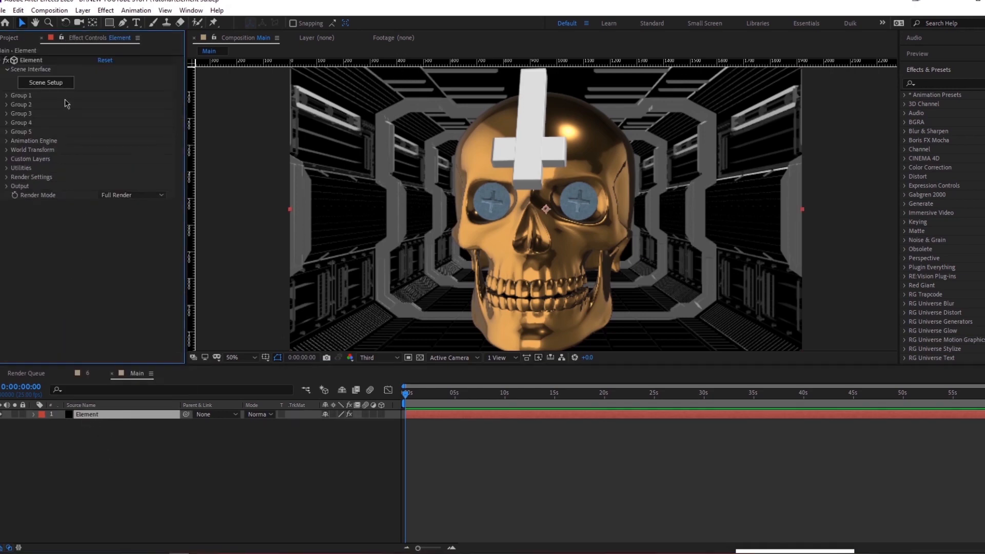
left_click(6, 96)
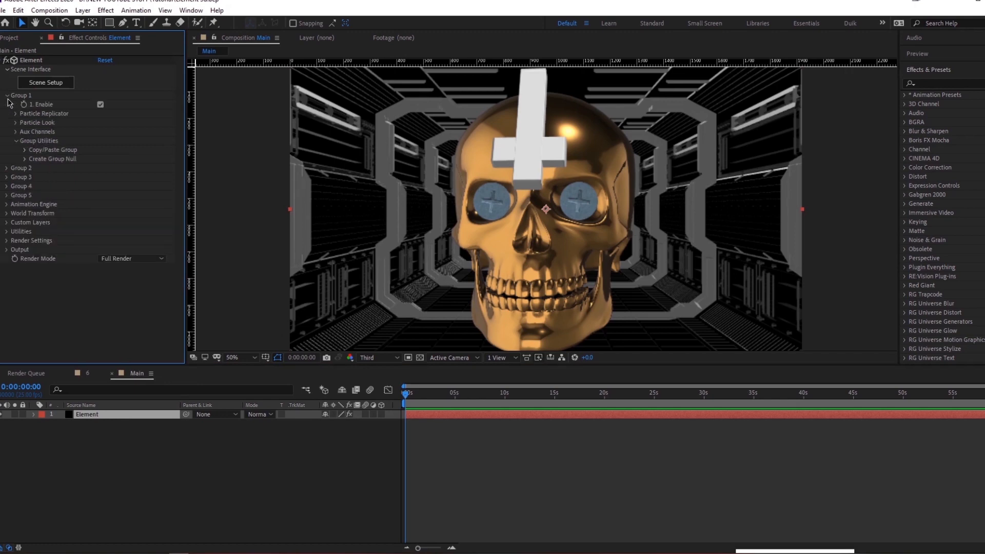
left_click(25, 159)
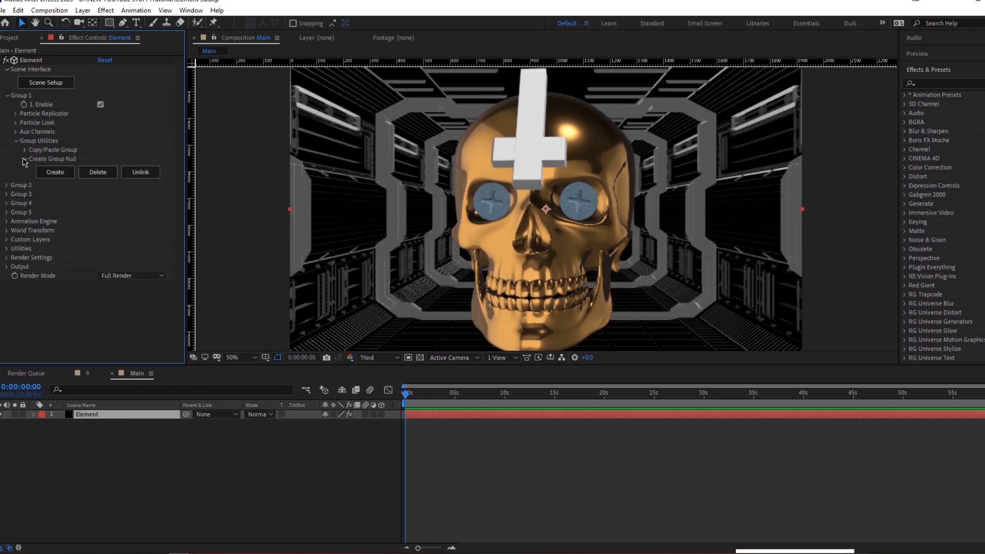
left_click(52, 173)
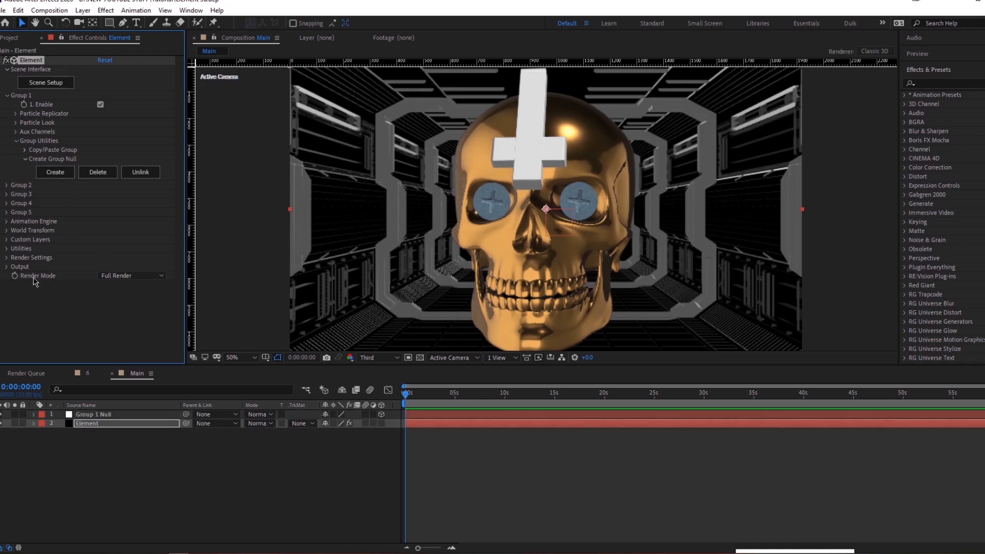
left_click(6, 186)
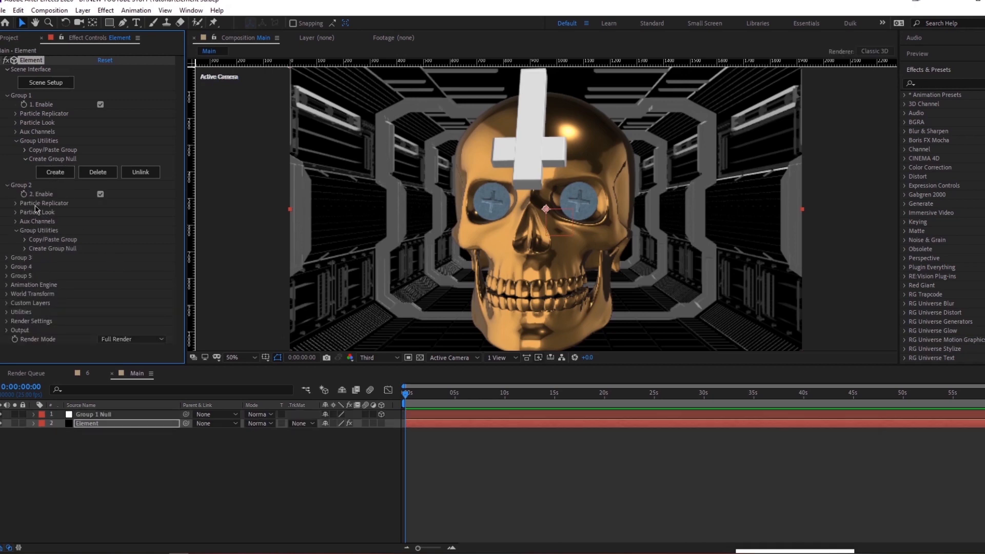
left_click(100, 194)
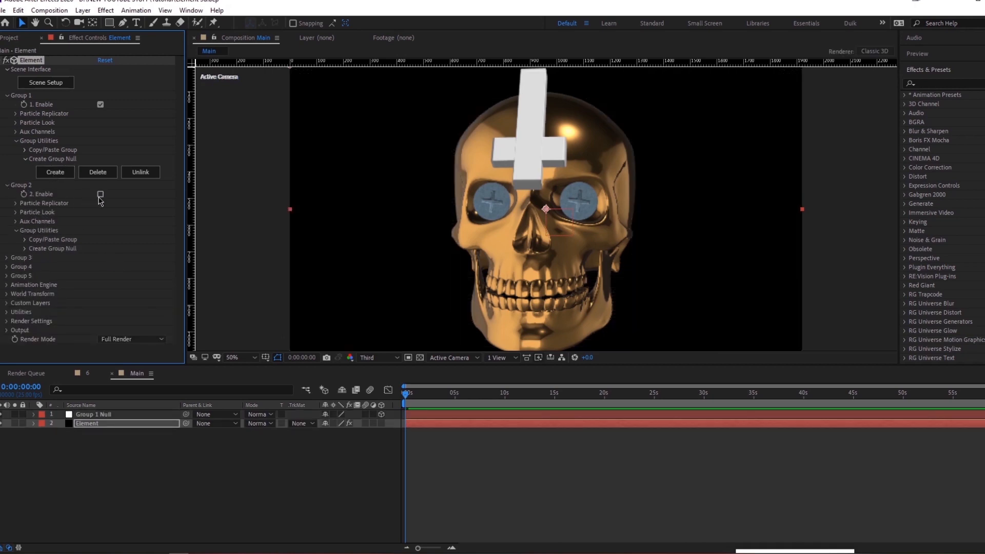
Scale the group 1 null down uniformly and set its Y orientation to 355° to turn the skull.
left_click(103, 415)
key("s")
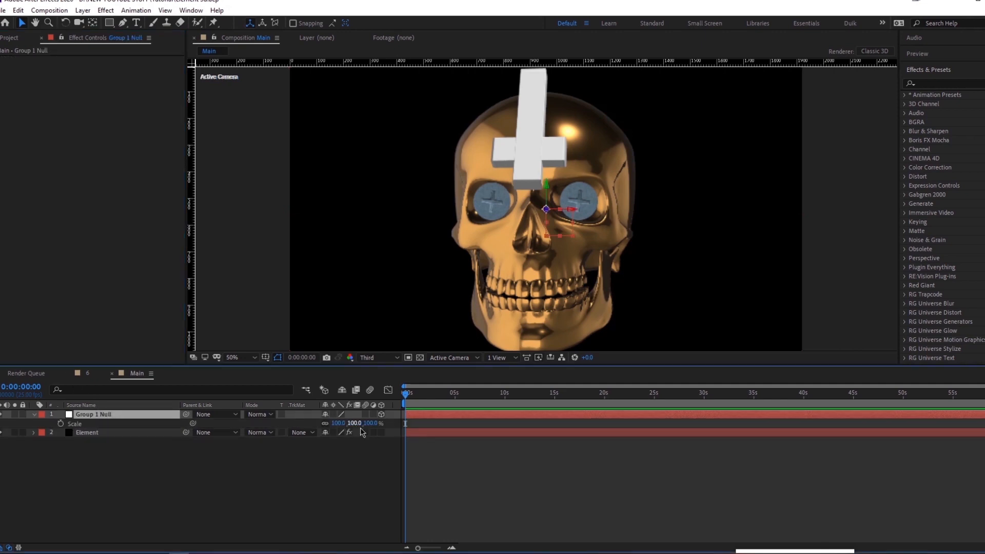
left_click_drag(376, 423, 333, 425)
key("r")
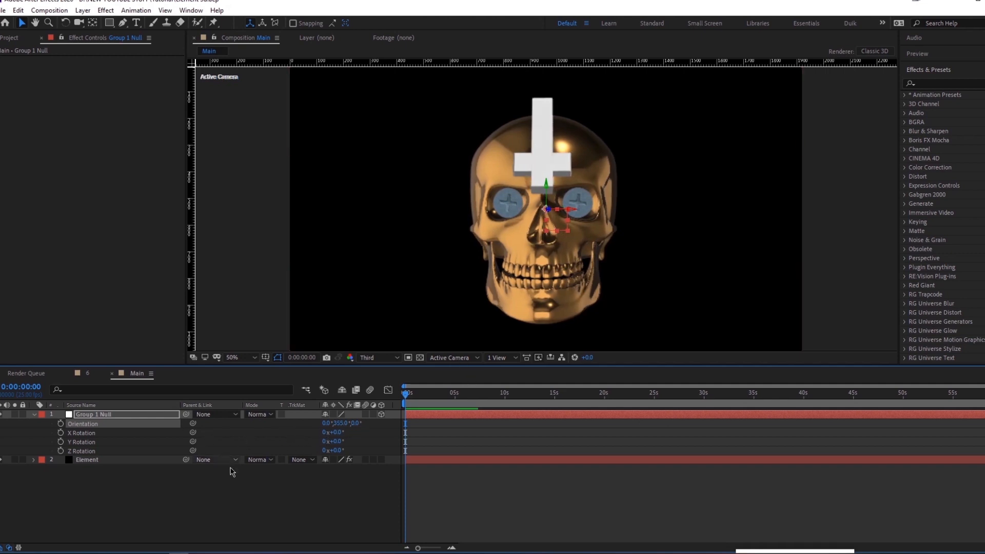
Rename the group 1 null layer as "Skull null".
left_click(201, 521)
left_click(131, 416)
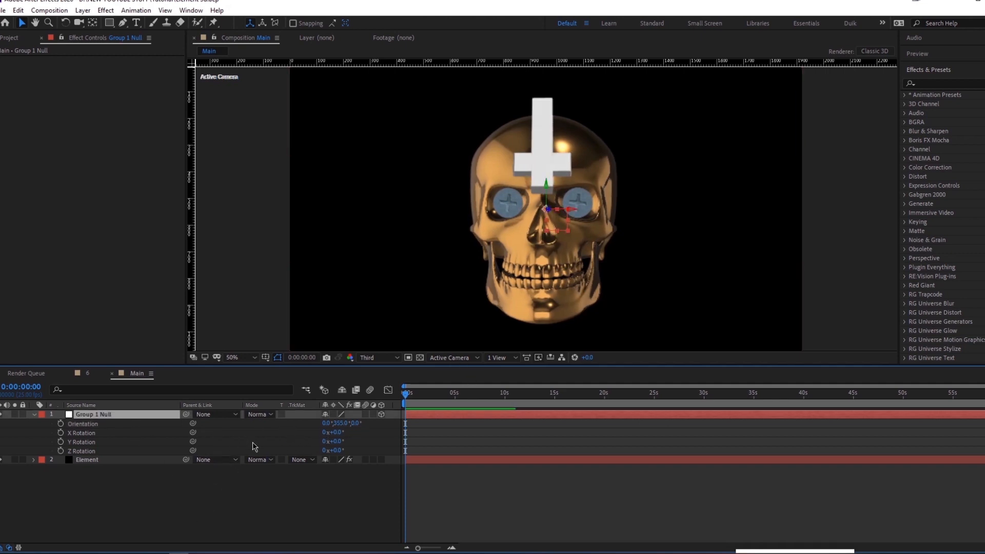
left_click(104, 461)
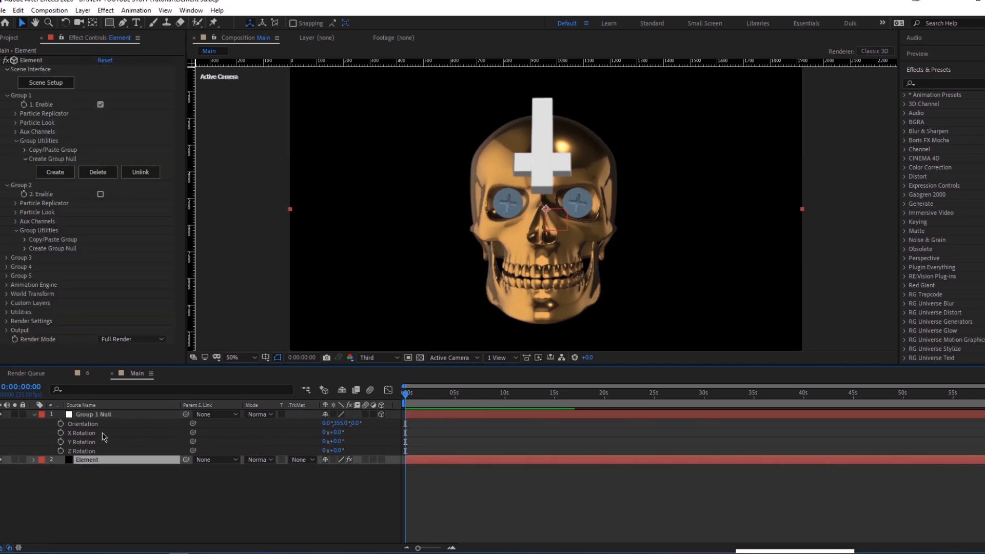
left_click(105, 423)
left_click(106, 415)
key("Return")
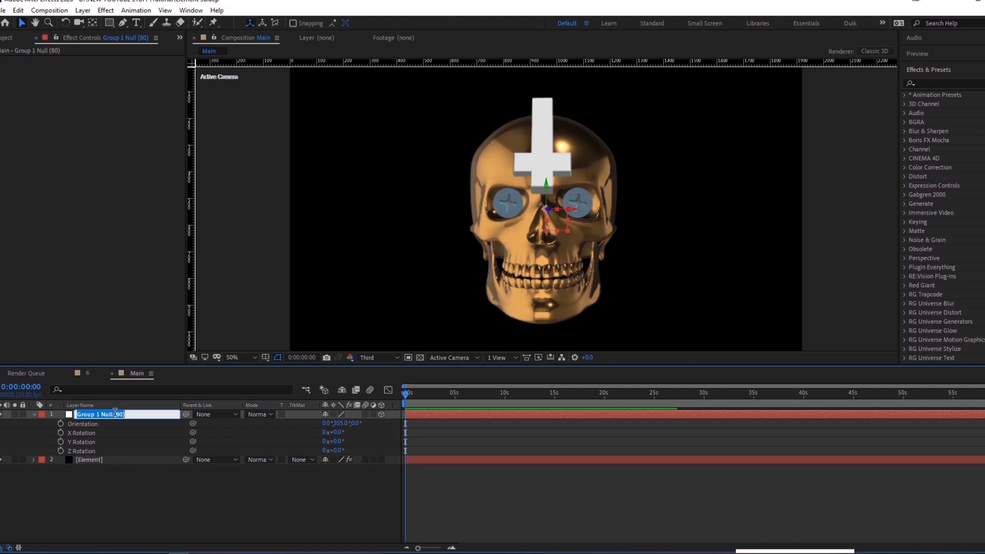
type("Skull nu")
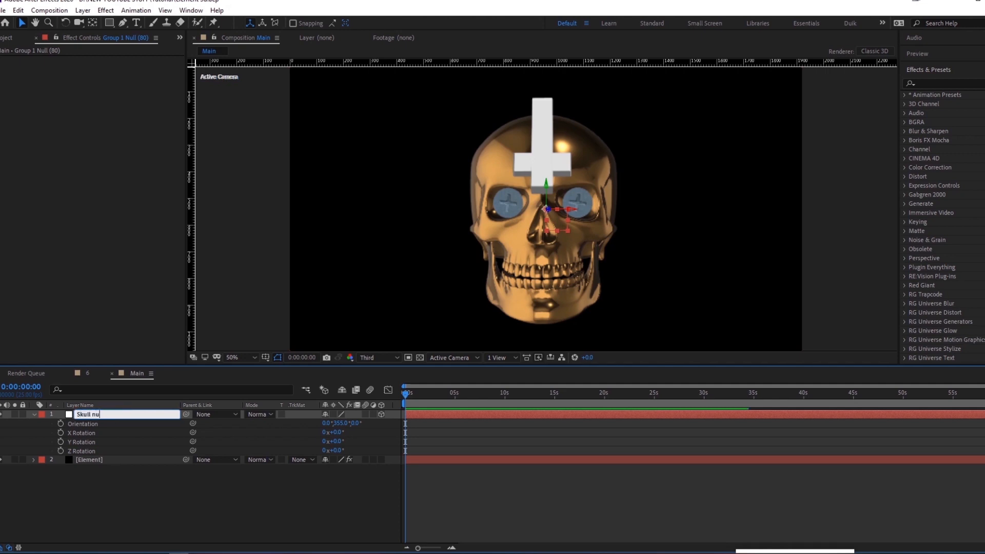
type("ll")
key("Return")
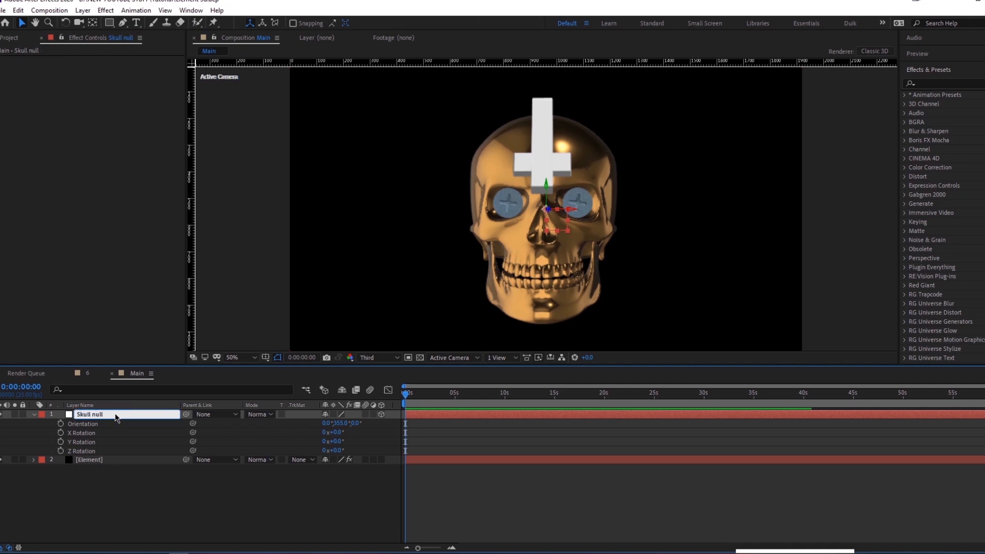
Re-enable group 2 in the Element effect and create a group null for it.
left_click(155, 460)
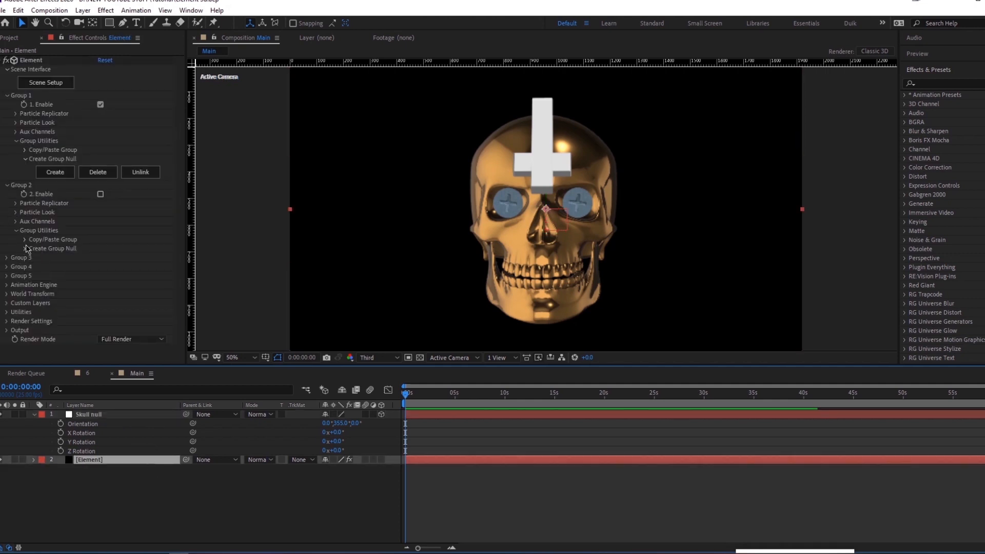
left_click(26, 248)
left_click(100, 194)
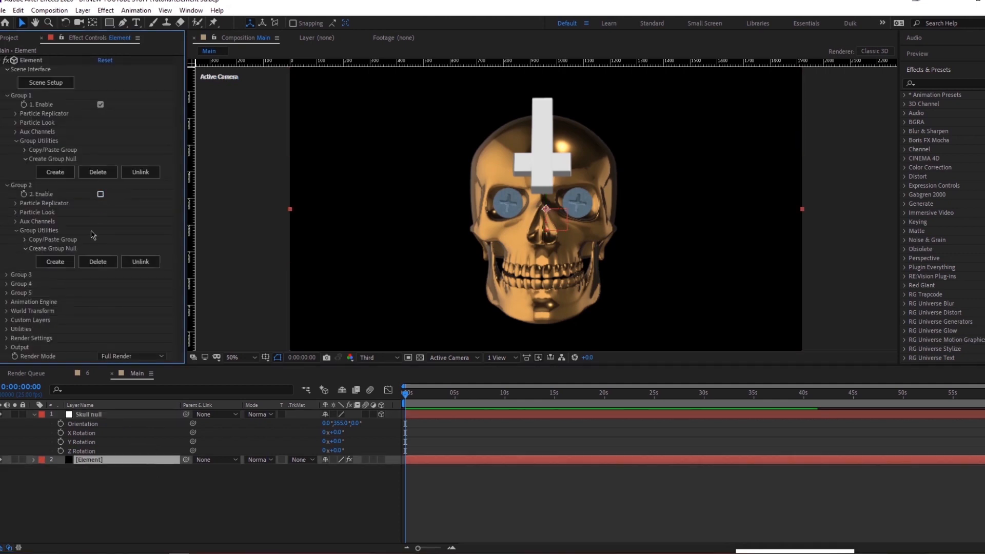
left_click(60, 264)
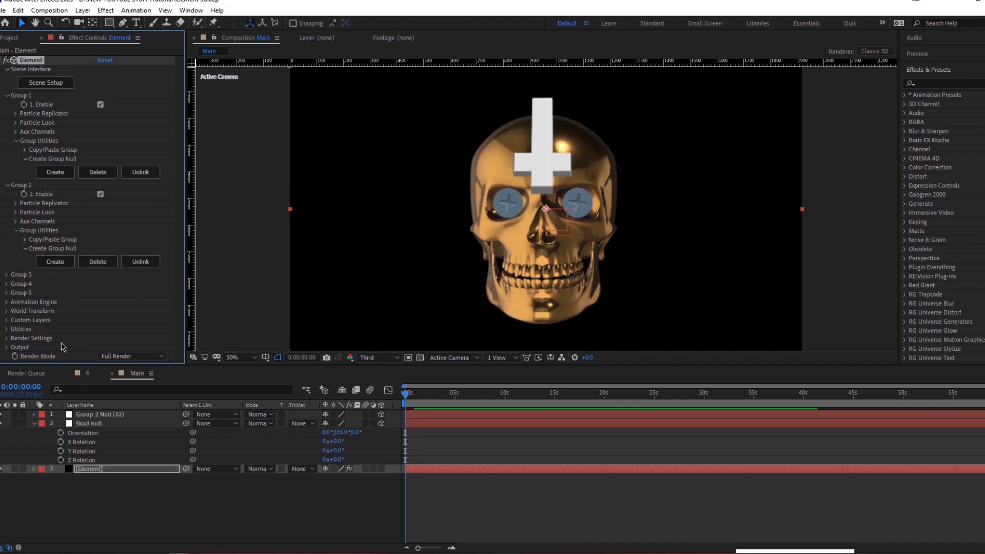
Replicate the corridor in group 2 as a 3D Grid with Grid X 1, Grid Y 1 and Grid Z 8.
left_click(109, 468)
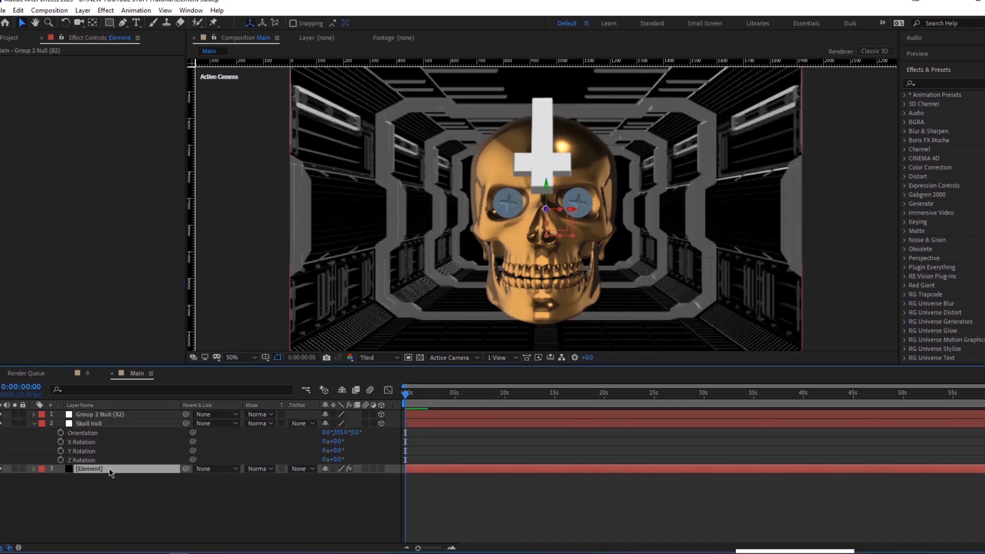
left_click(15, 203)
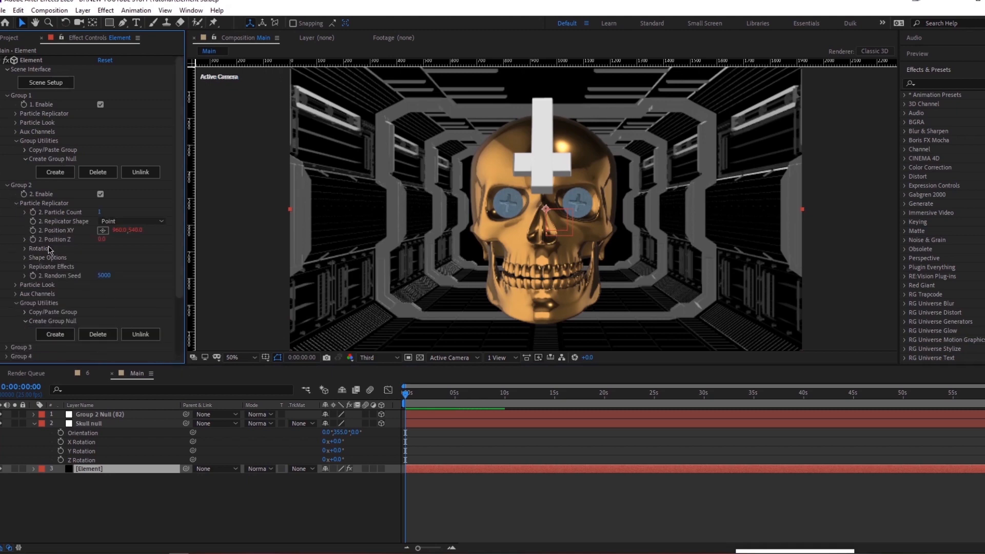
left_click(111, 222)
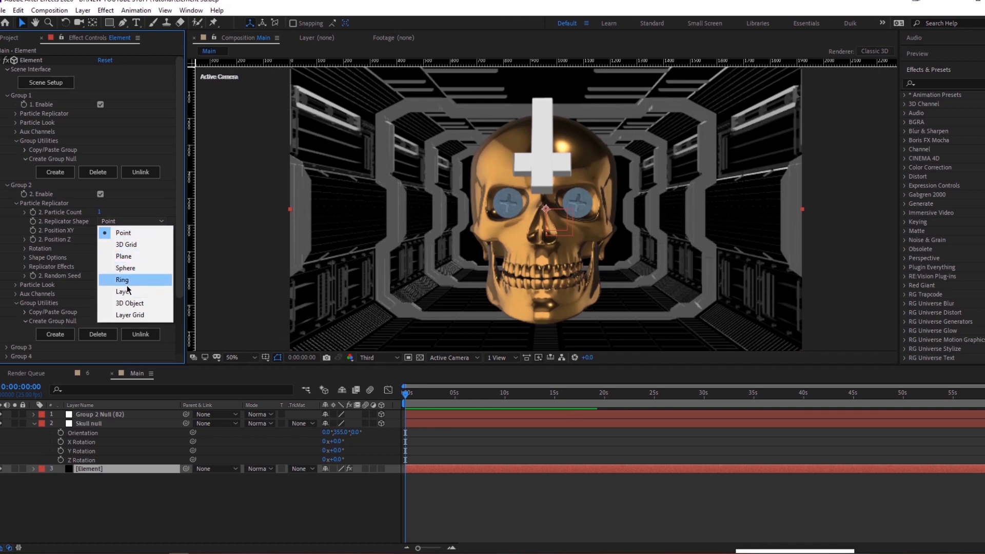
left_click(121, 244)
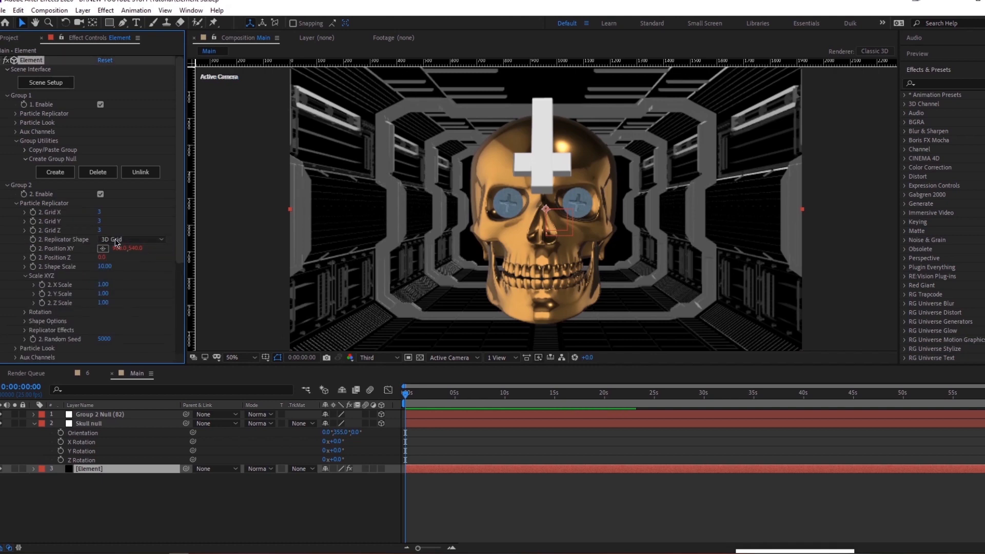
left_click_drag(99, 213, 133, 234)
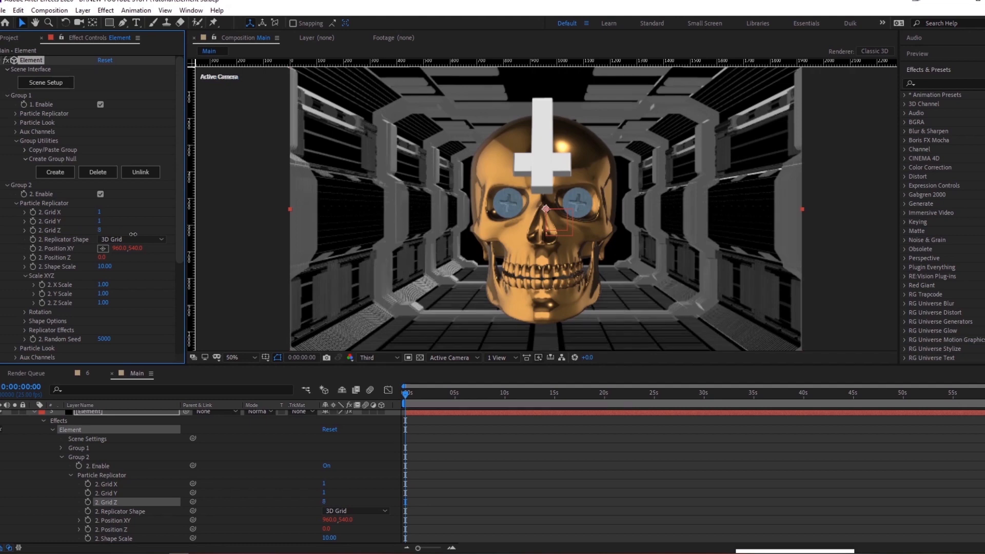
key("space")
Rename the group 2 null layer as "BG".
scroll(119, 446, "up", 3)
left_click(115, 469)
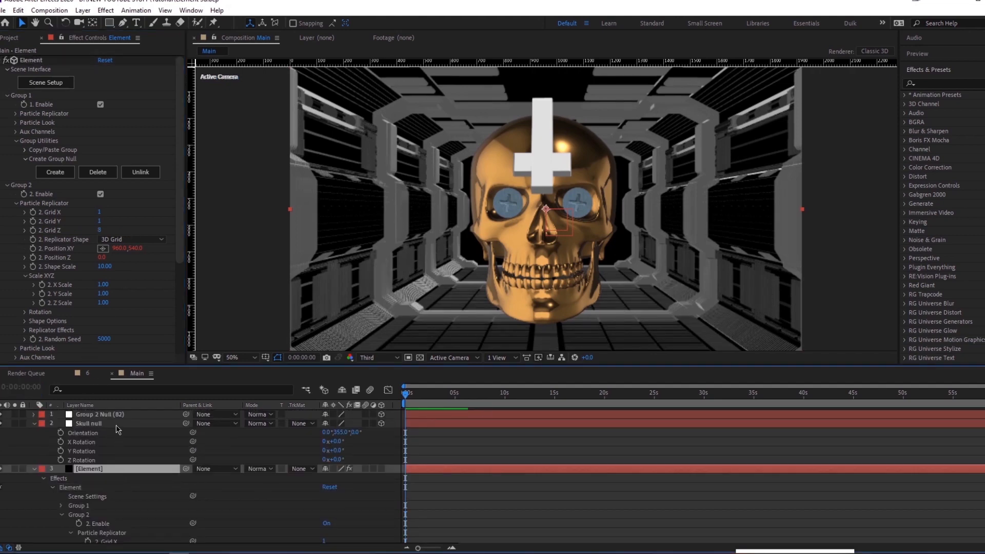
left_click(119, 414)
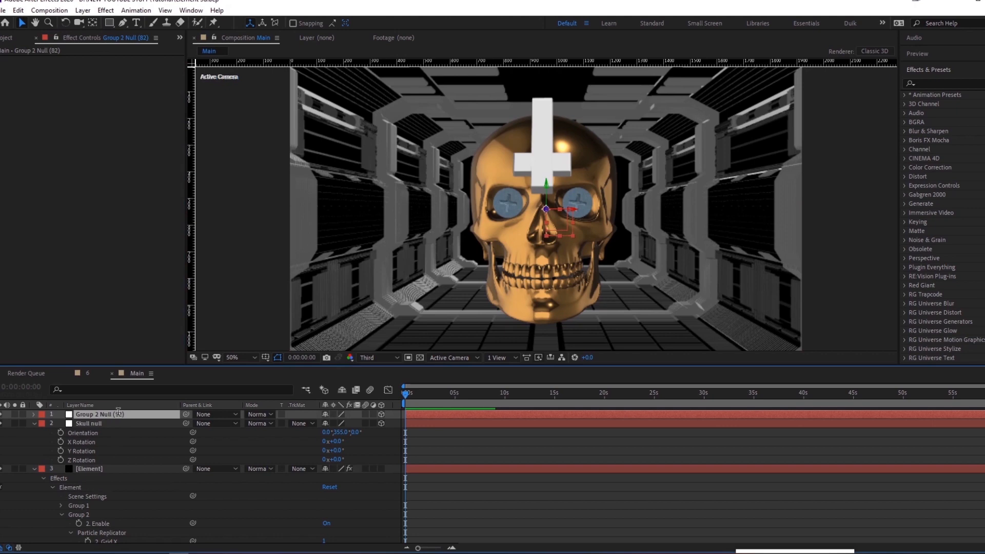
key("Return")
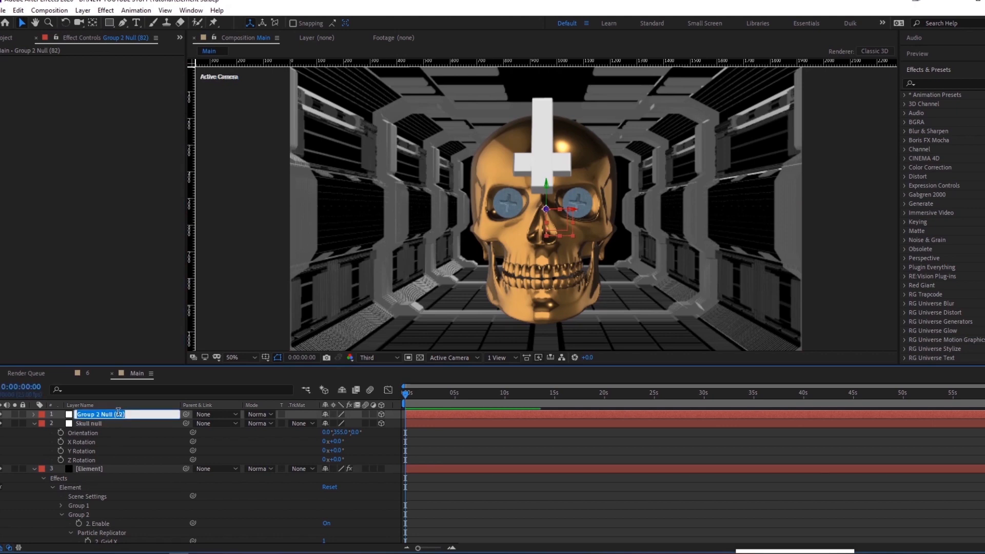
type("BG")
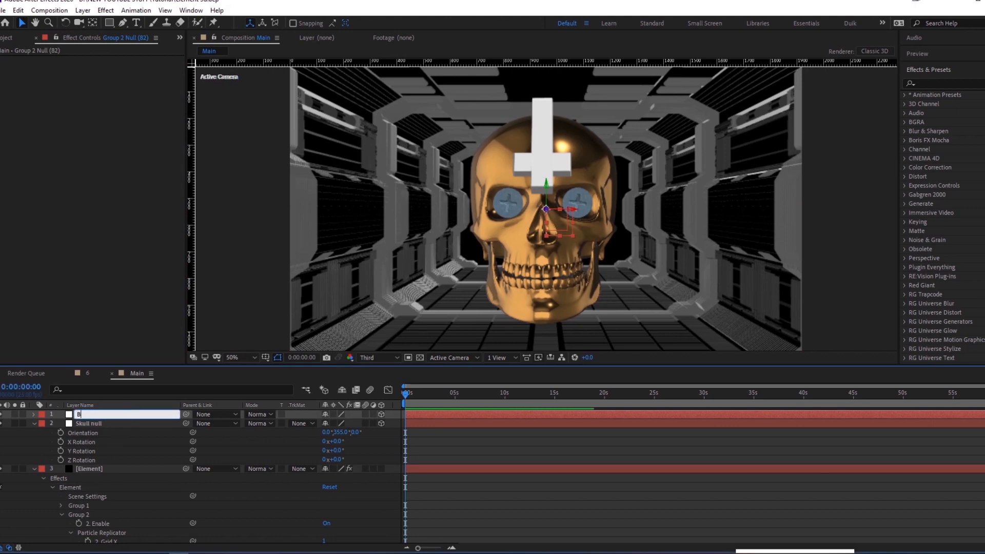
key("Return")
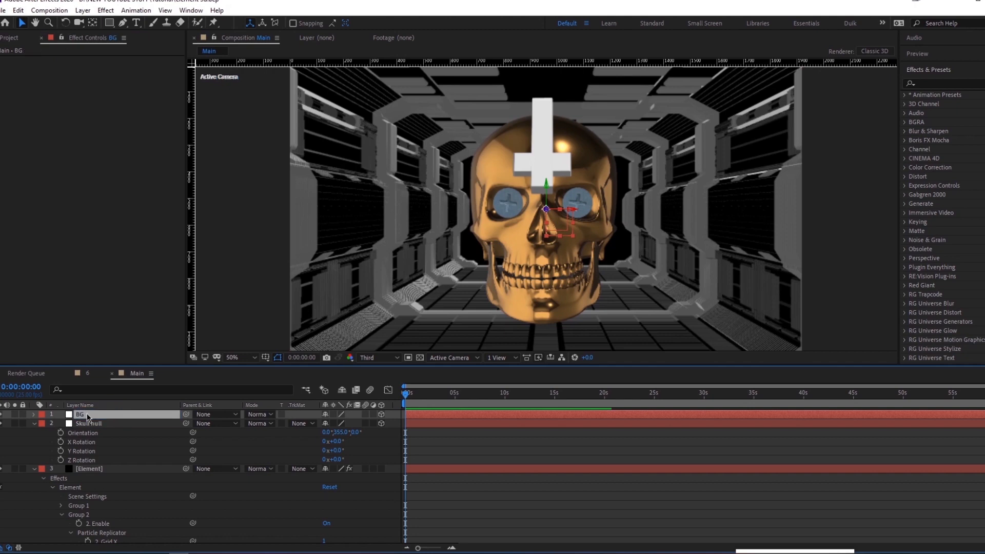
Collapse the Element layer's properties and add a new camera to the composition.
left_click(107, 469)
left_click(95, 424)
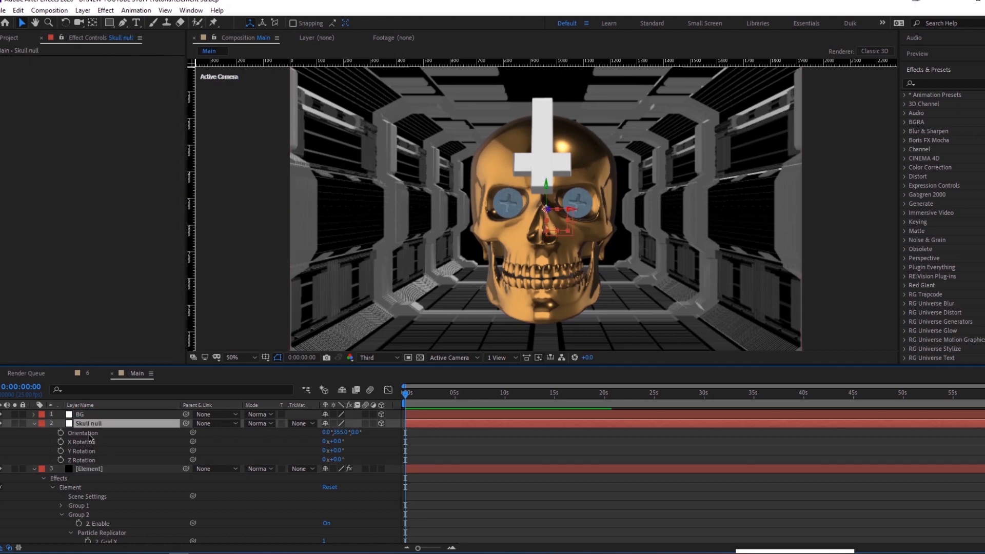
left_click(35, 468)
right_click(91, 500)
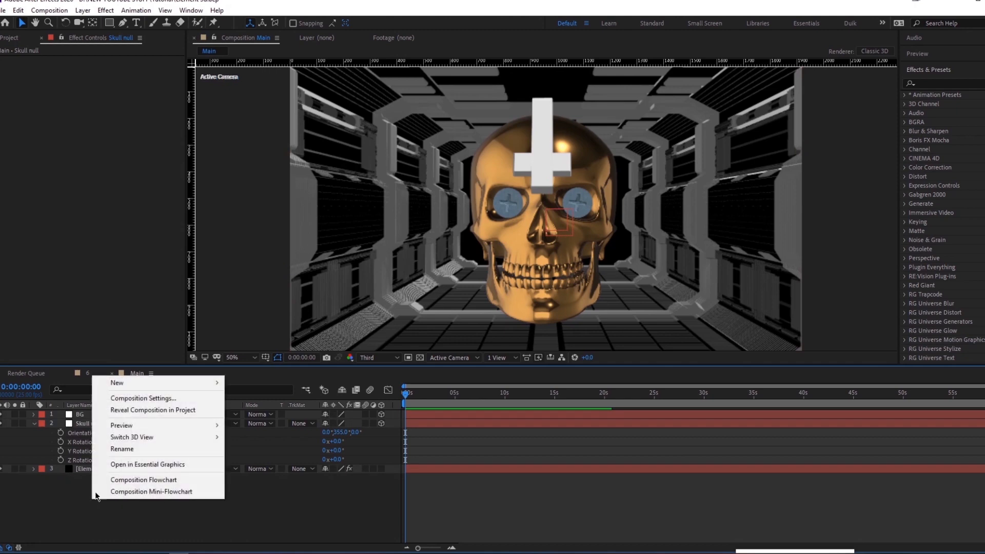
mouse_move(145, 384)
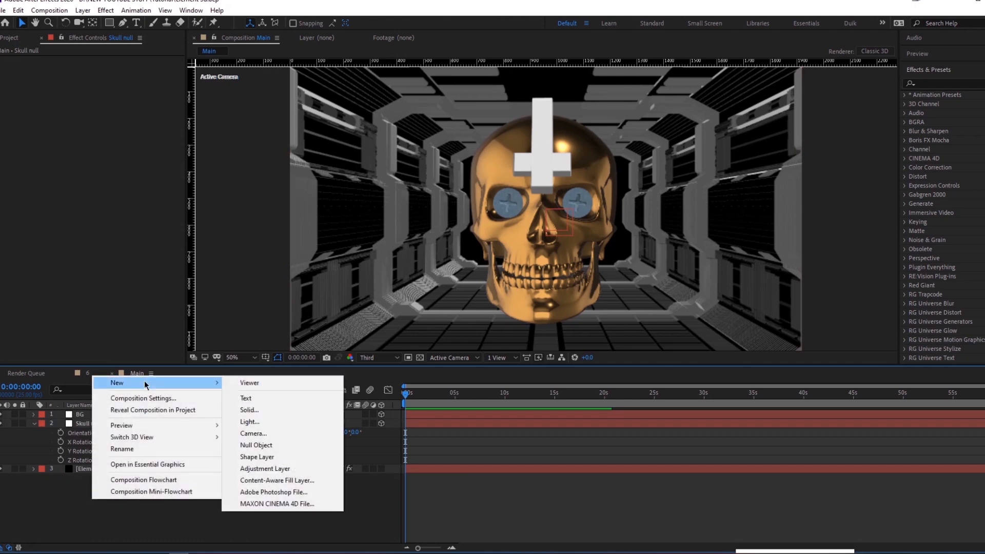
left_click(276, 435)
left_click(300, 250)
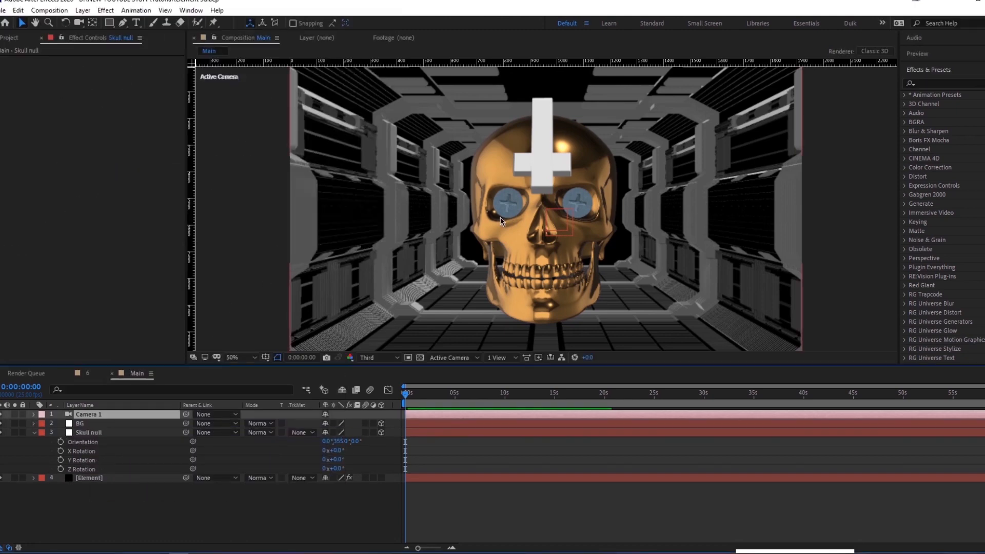
Orbit the new camera around the skull and dolly it back until the replicated corridor is framed from outside.
left_click_drag(79, 23, 115, 38)
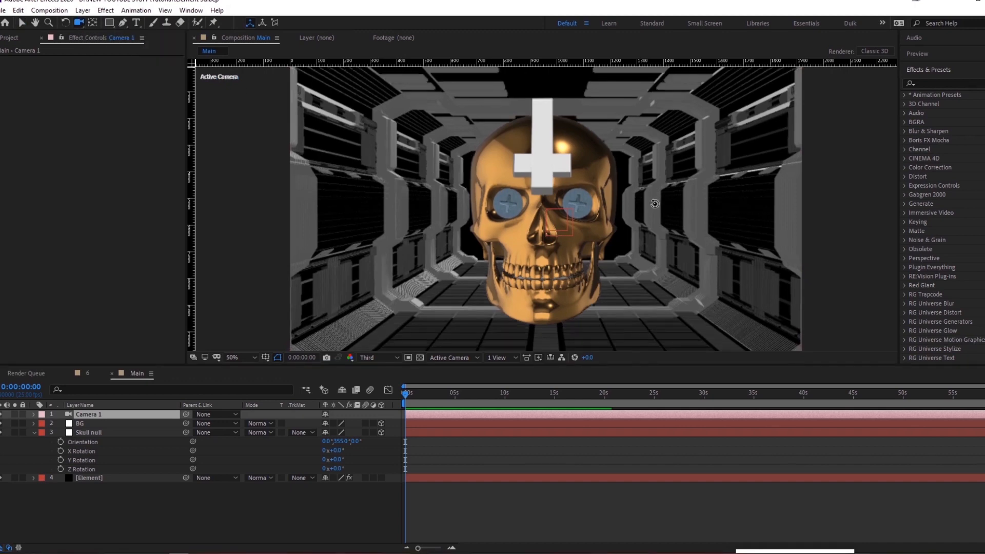
left_click_drag(665, 201, 653, 204)
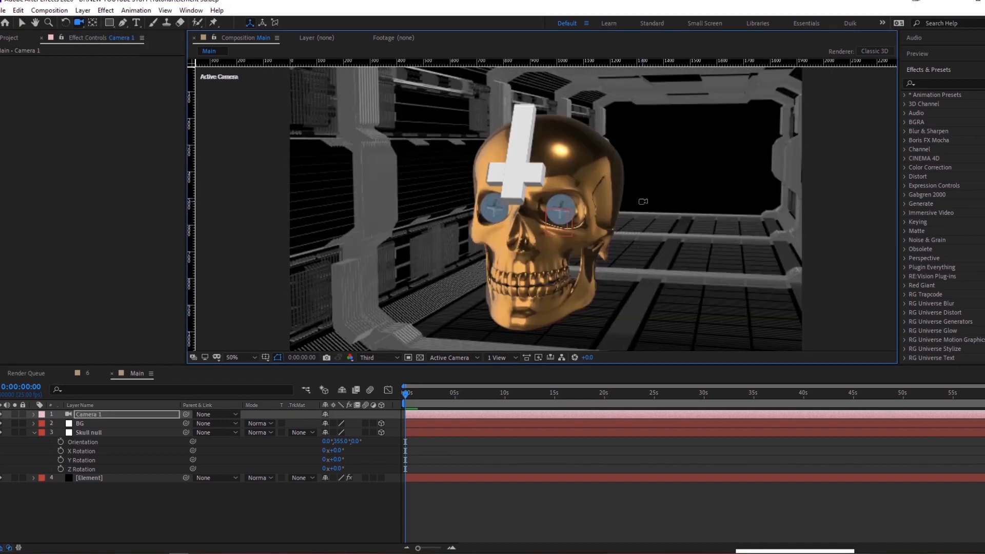
left_click_drag(664, 184, 514, 156)
key("c")
key("c")
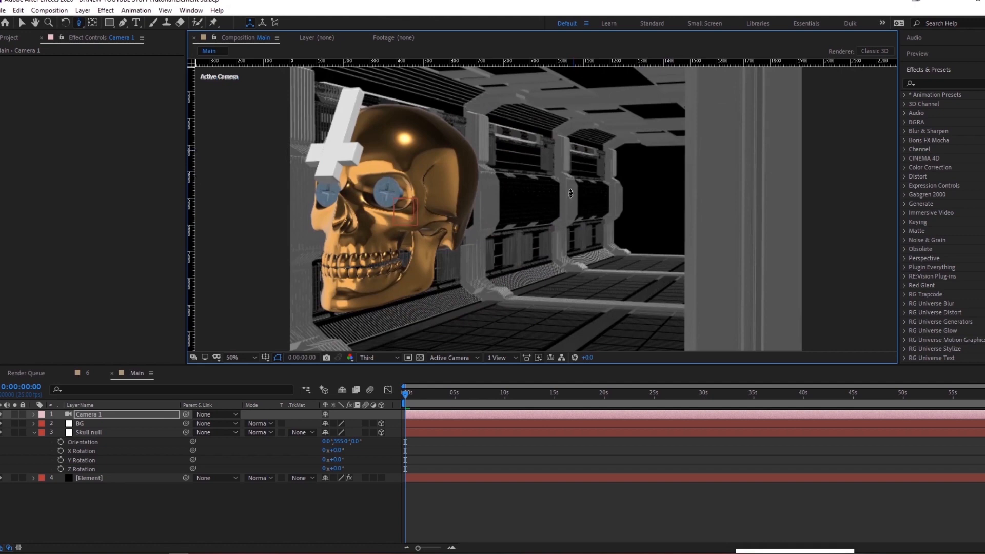
left_click_drag(571, 167, 615, 538)
left_click_drag(642, 141, 645, 454)
left_click_drag(625, 180, 676, 470)
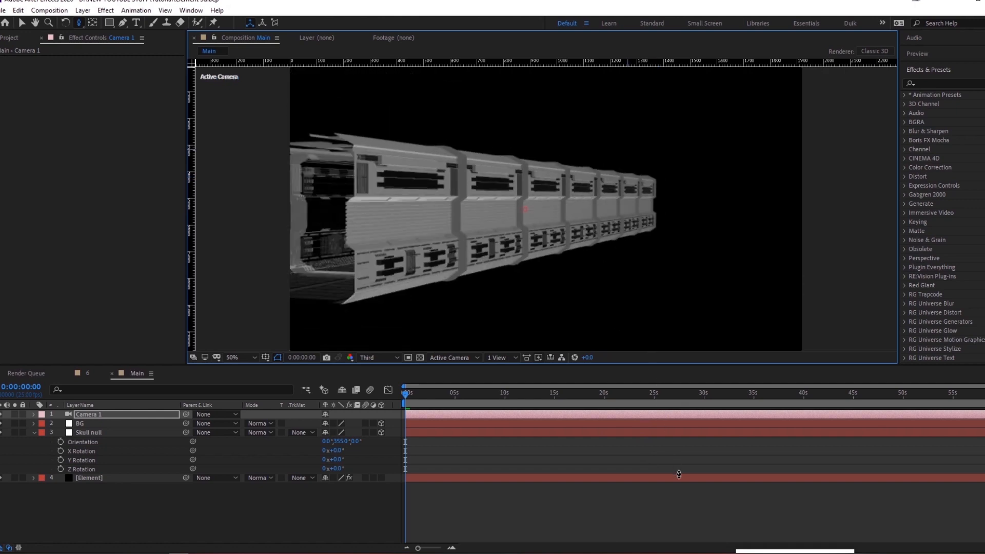
Set the Element layer's group 2 Shape Scale to 6000 and Grid Z to 7 for the replicated corridor.
left_click(102, 479)
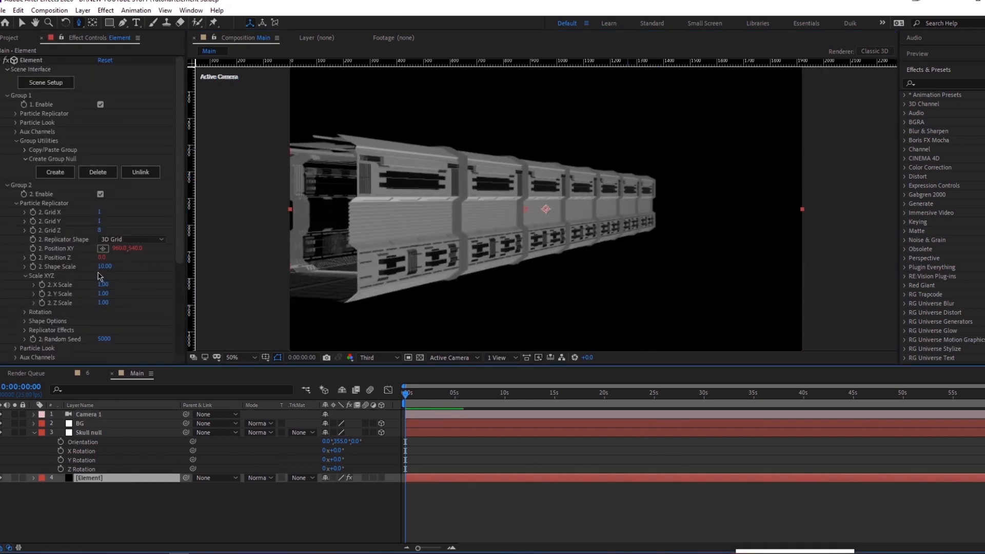
left_click_drag(105, 266, 195, 277)
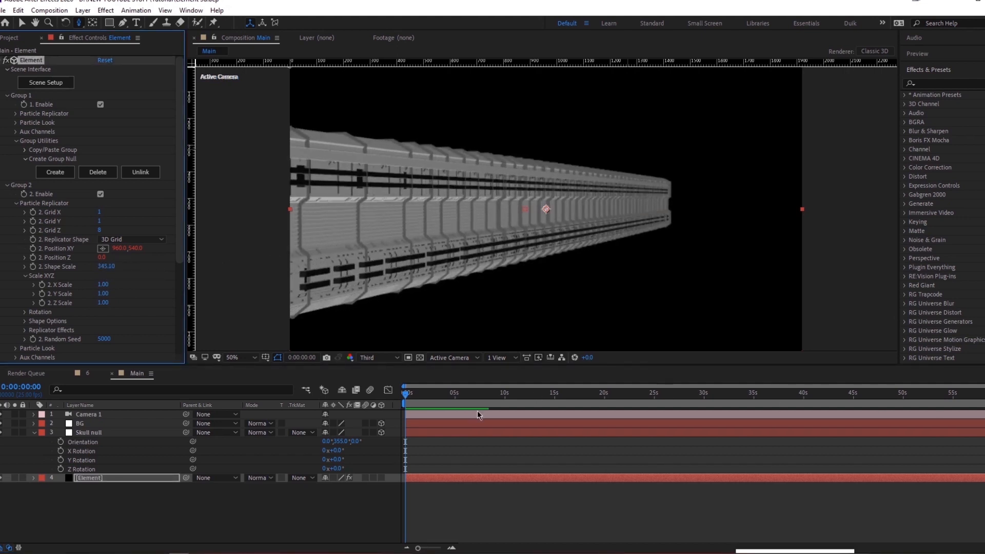
left_click(109, 265)
type("1000")
key("Return")
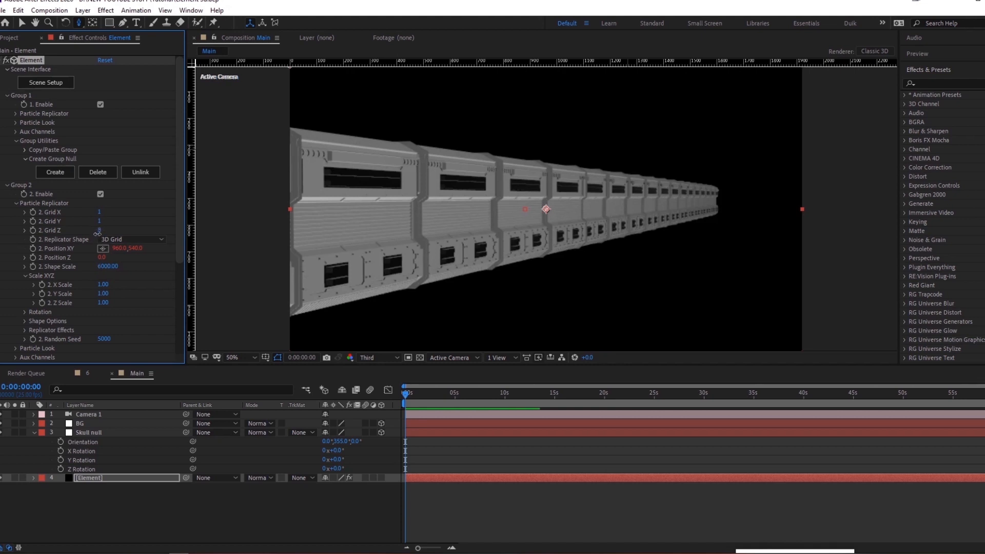
left_click_drag(98, 234, 97, 234)
left_click_drag(374, 227, 413, 283)
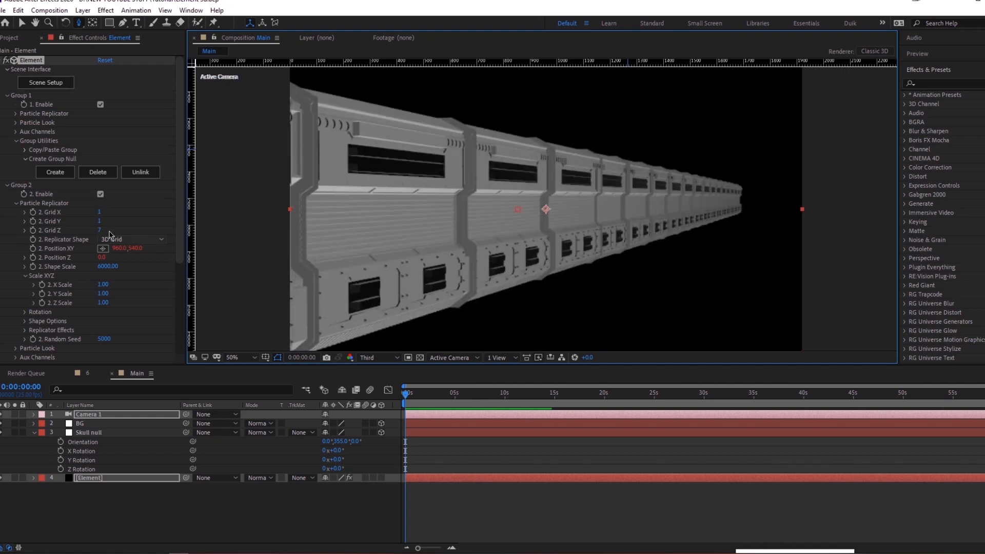
Expand the Camera 1 layer and reset its transform to face the skull head-on.
left_click(99, 258)
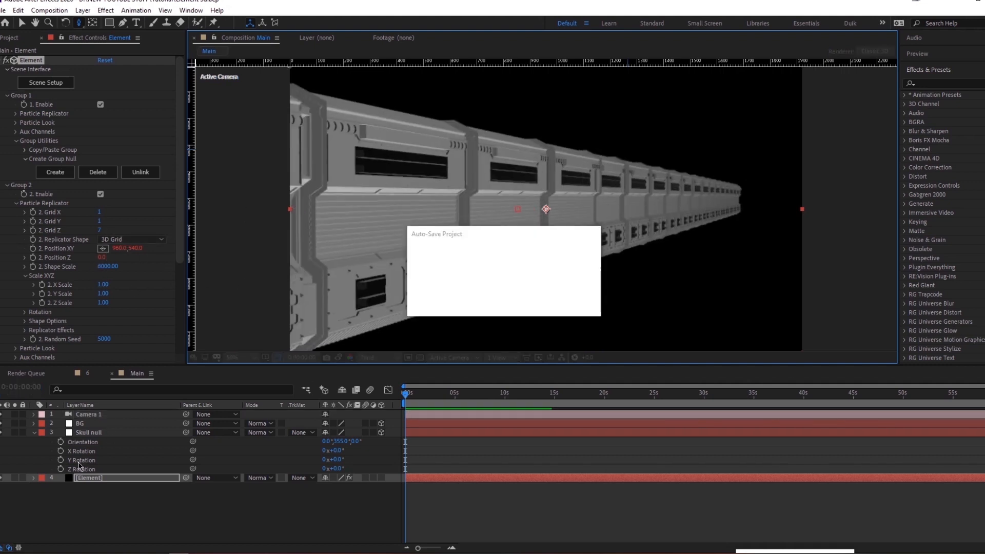
left_click(94, 416)
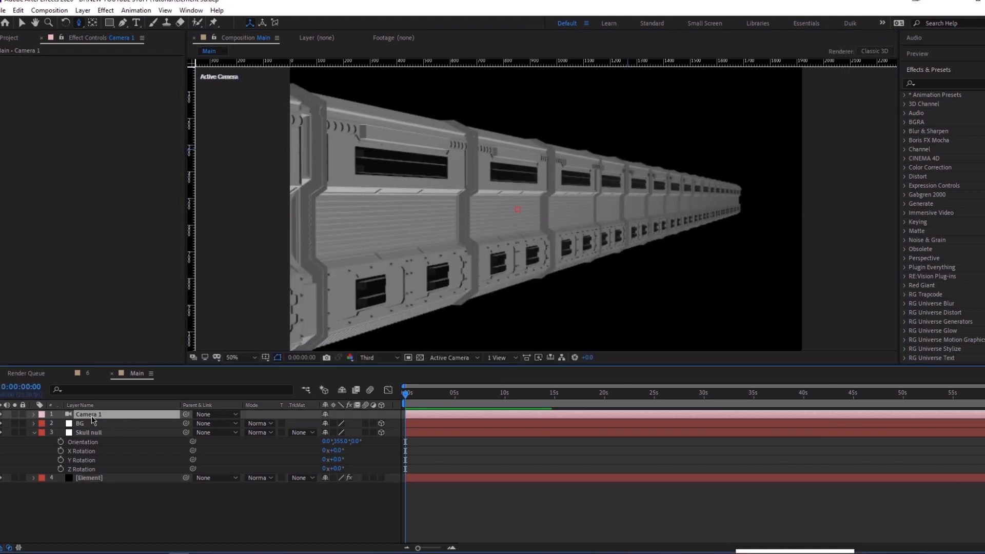
left_click(34, 415)
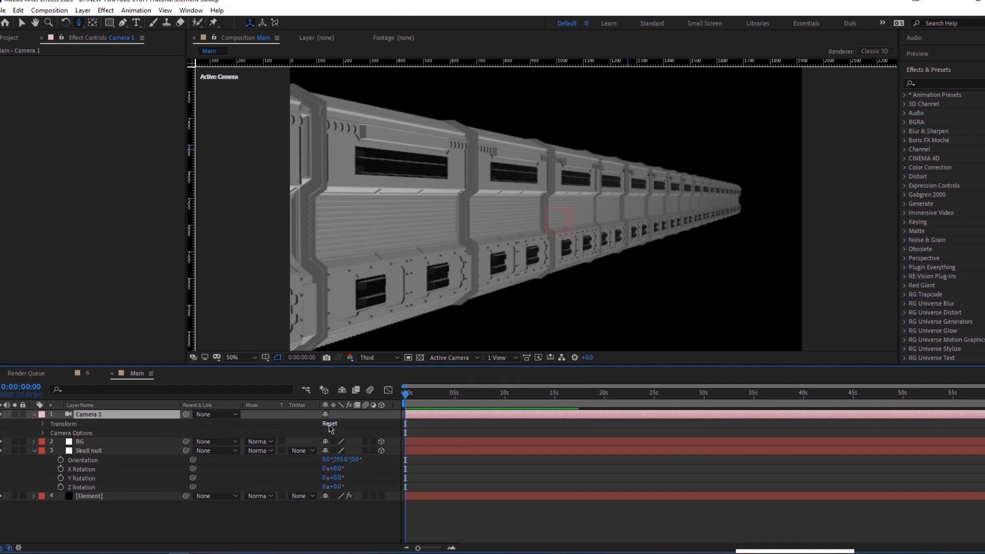
left_click(330, 424)
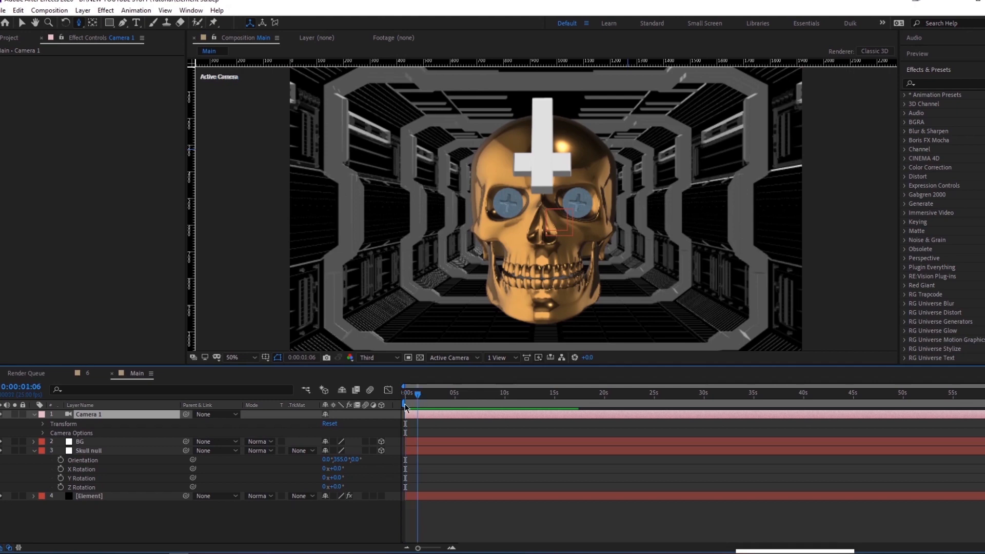
Set the work area to end at 0:00:10:00 and return to the composition start.
scroll(502, 407, "up", 2)
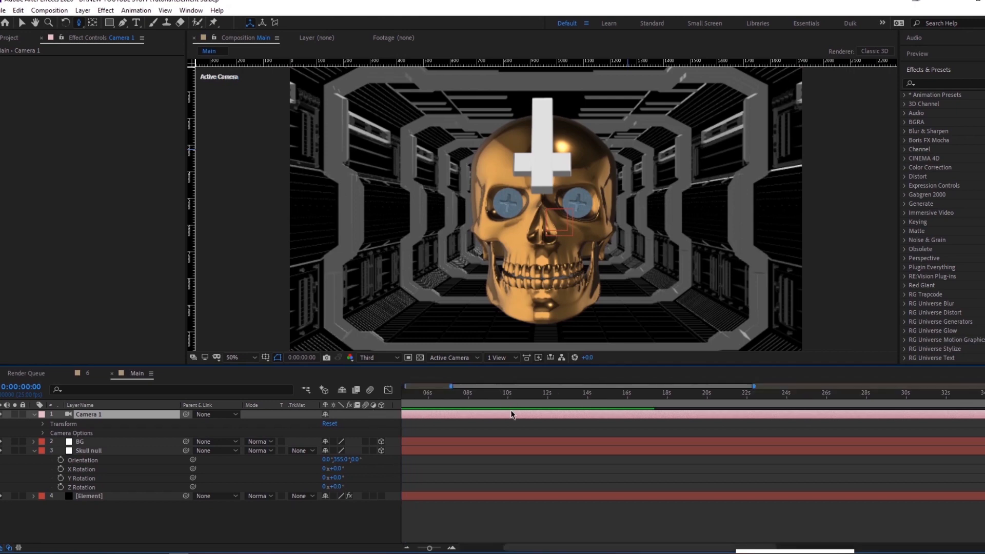
left_click(507, 399)
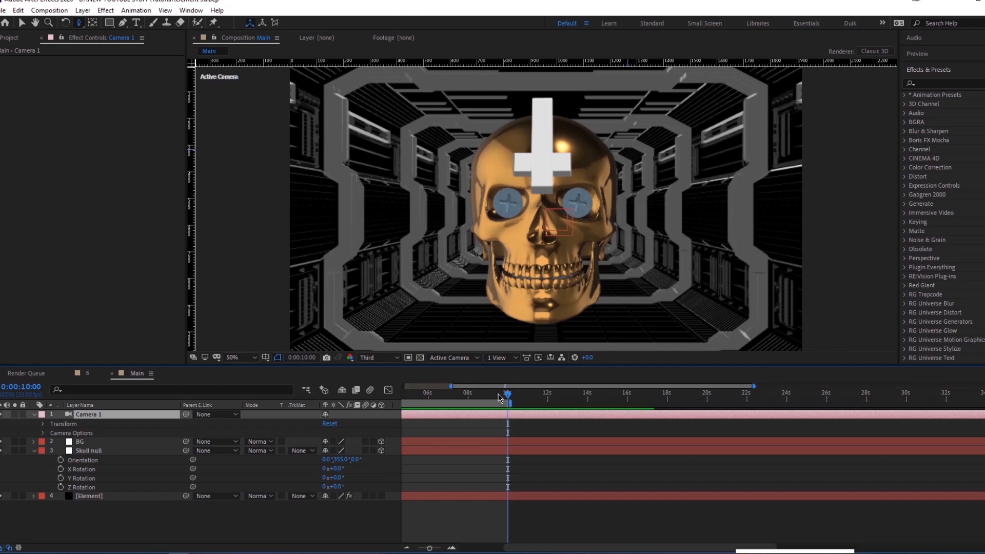
key("Home")
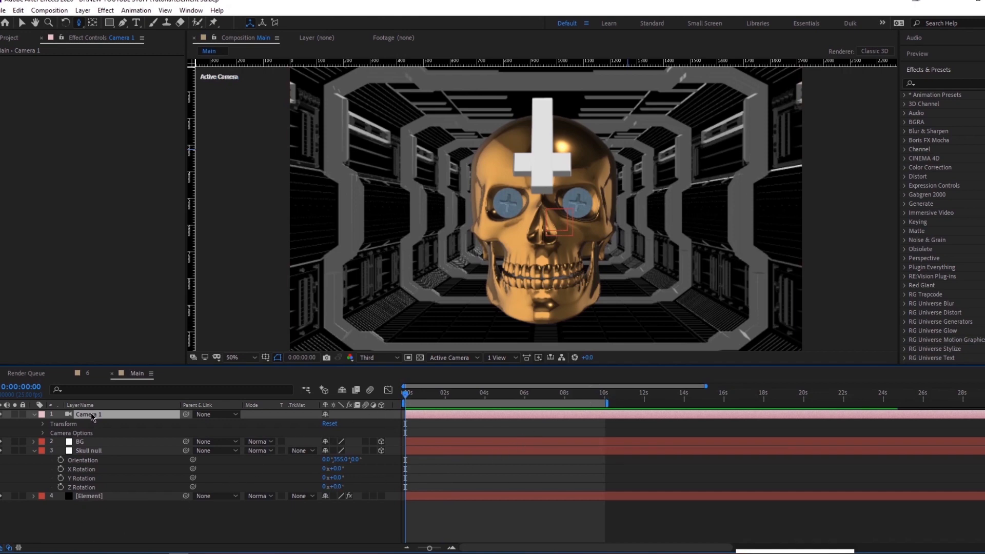
Add the mp3 track from the project to the Main composition as the topmost layer and return to the composition view.
left_click(97, 450)
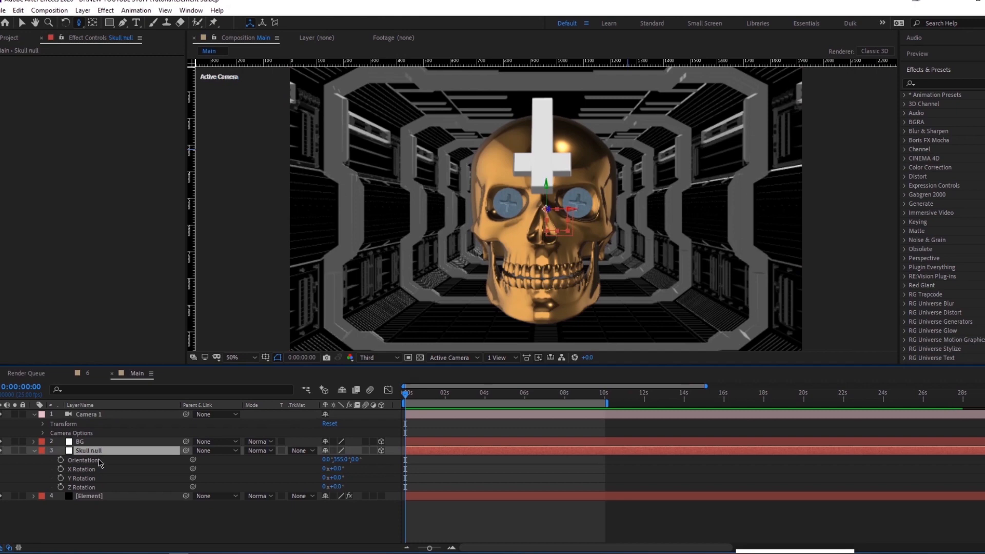
key("=")
key("=")
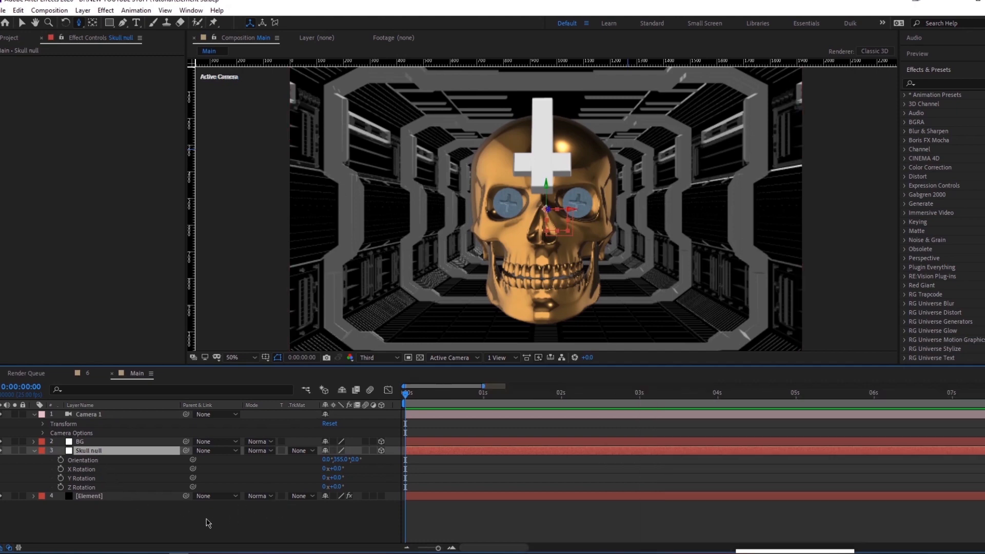
left_click(185, 529)
left_click(20, 38)
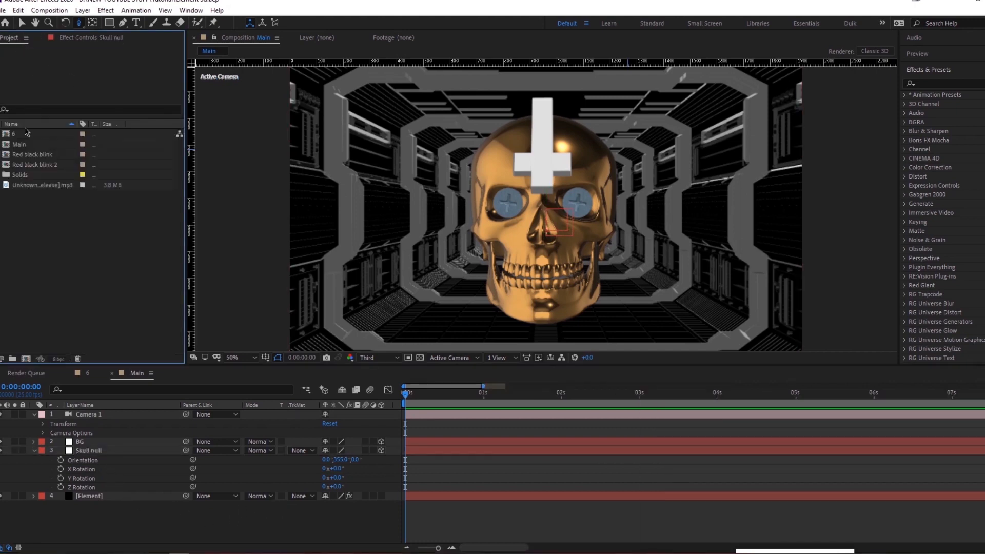
left_click_drag(31, 186, 104, 413)
double_click(105, 414)
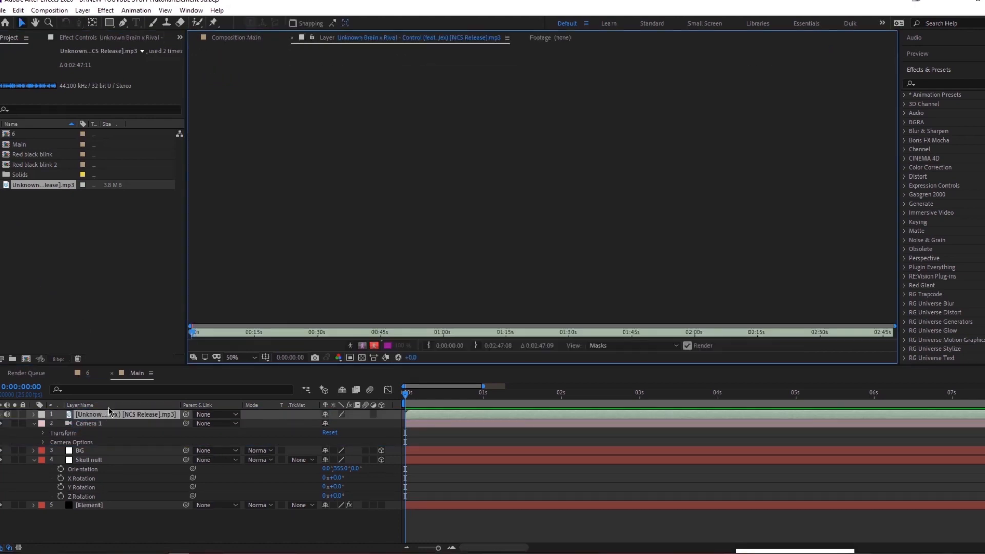
left_click(229, 35)
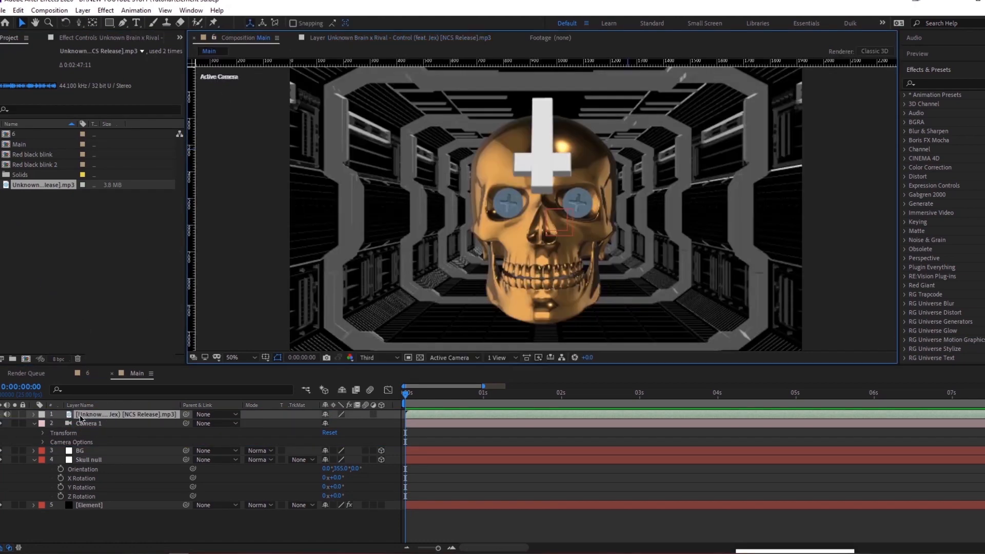
Reveal the audio layer's waveform, shift the track earlier so its loud section opens the composition, and preview the sound.
left_click(34, 414)
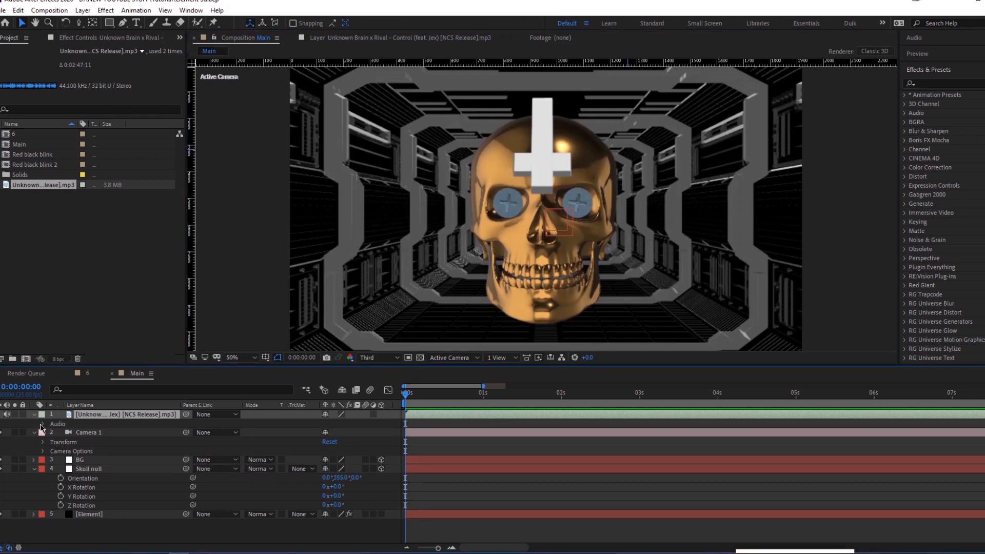
left_click(44, 424)
left_click(52, 443)
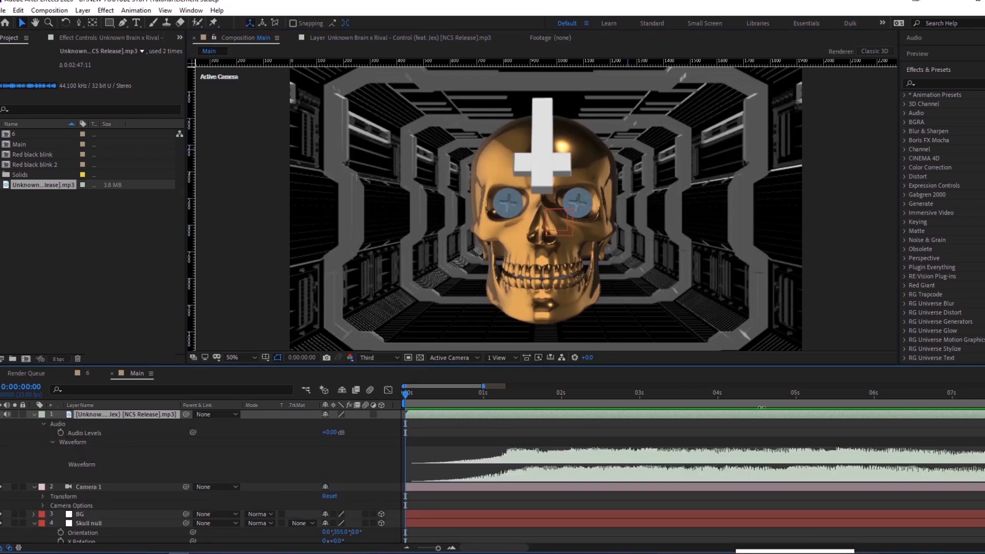
left_click_drag(899, 417, 411, 418)
key("space")
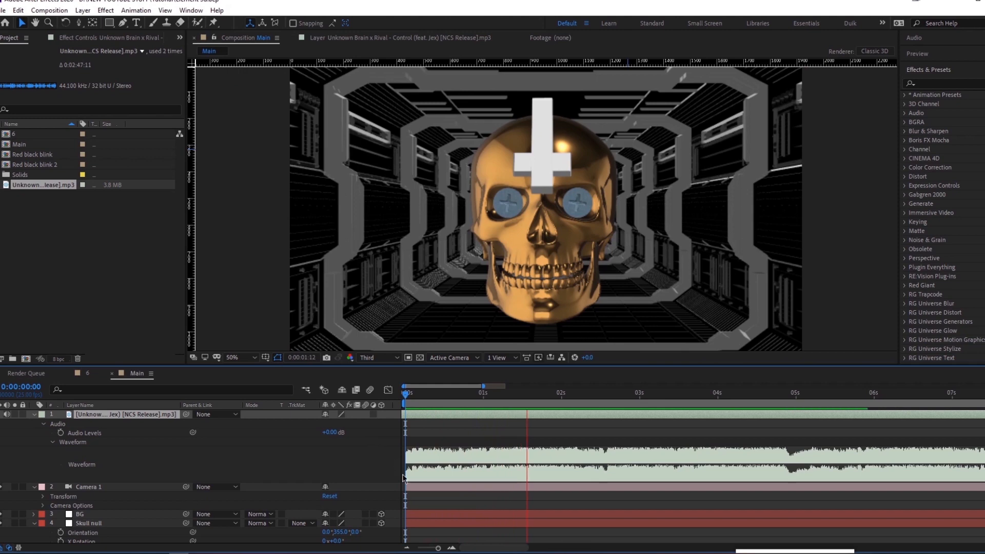
key("space")
At the composition start, place vertical guides along both outer side edges of the nearest corridor frame.
left_click(105, 524)
left_click(108, 515)
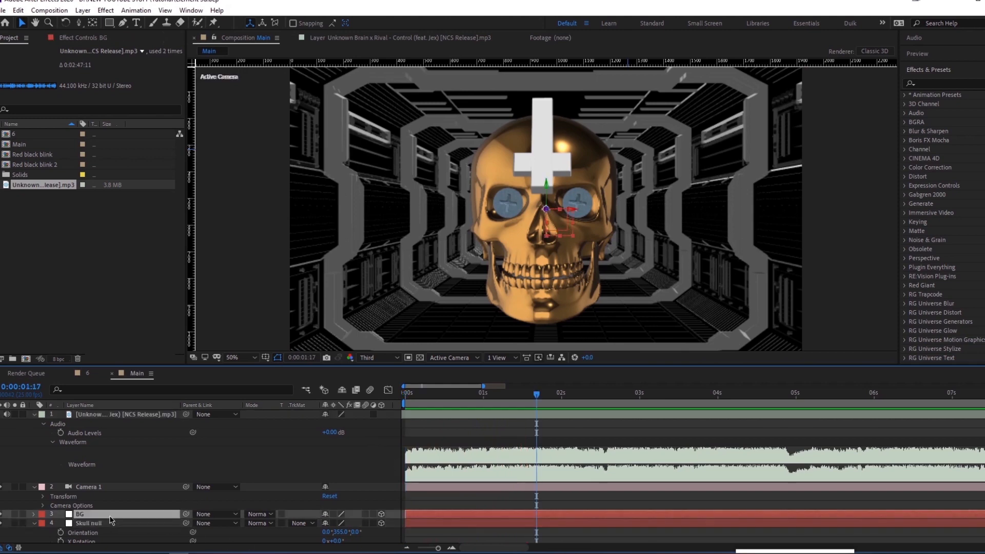
scroll(123, 520, "down", 3)
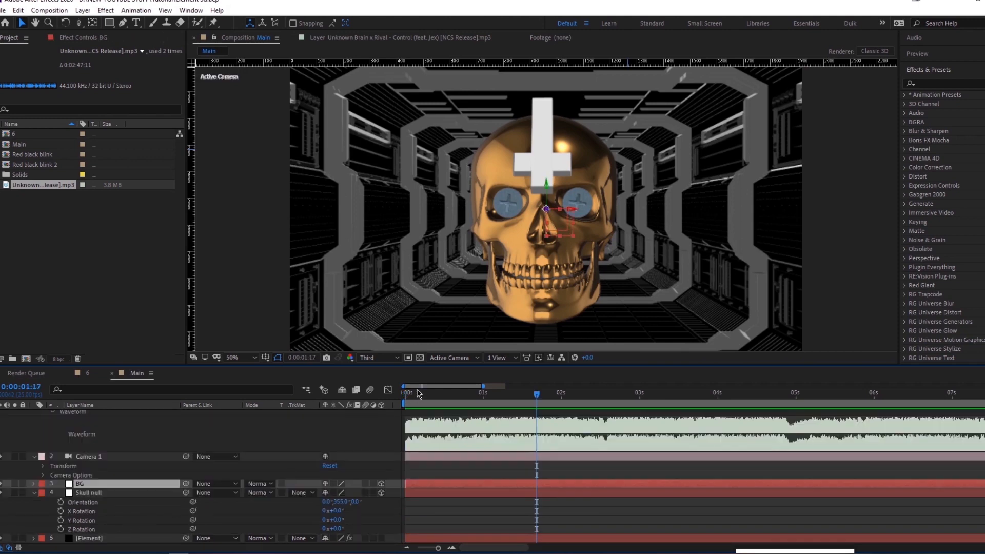
key("Home")
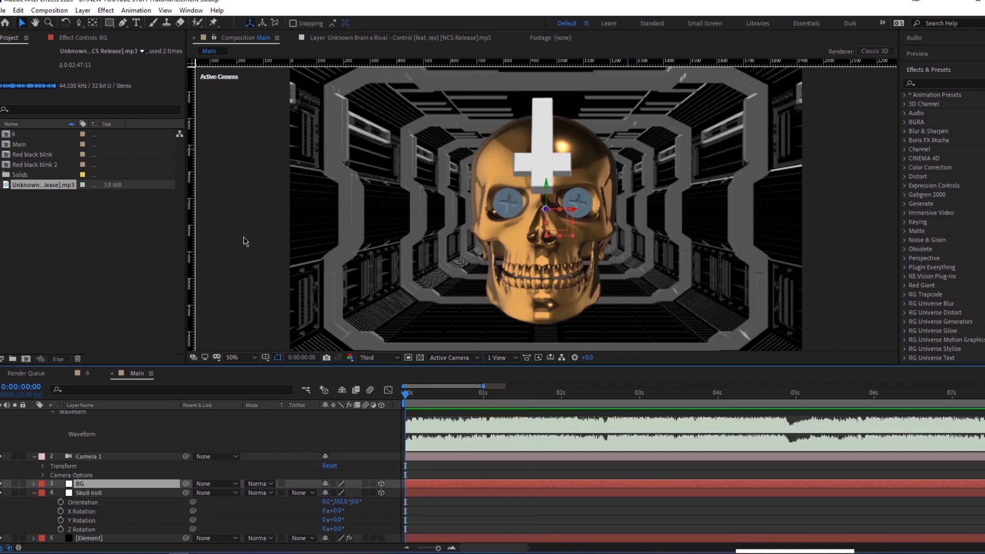
scroll(491, 234, "down", 2)
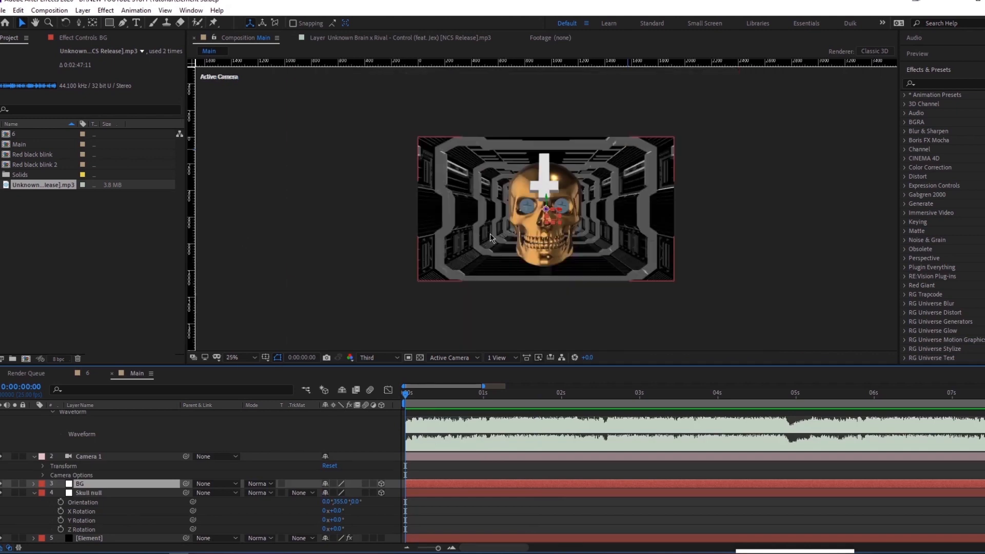
key("ctrl+r")
key("ctrl+r")
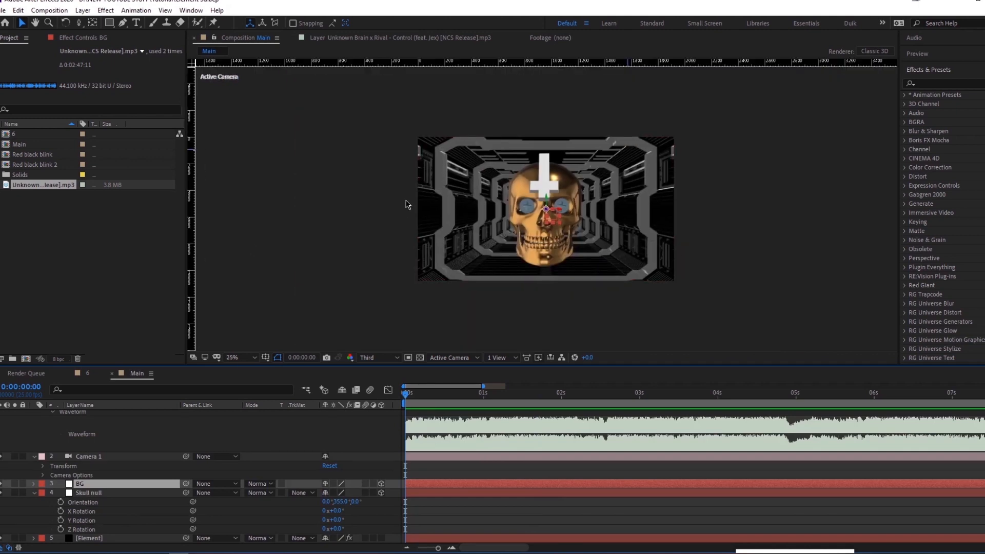
key("period")
left_click_drag(193, 188, 323, 192)
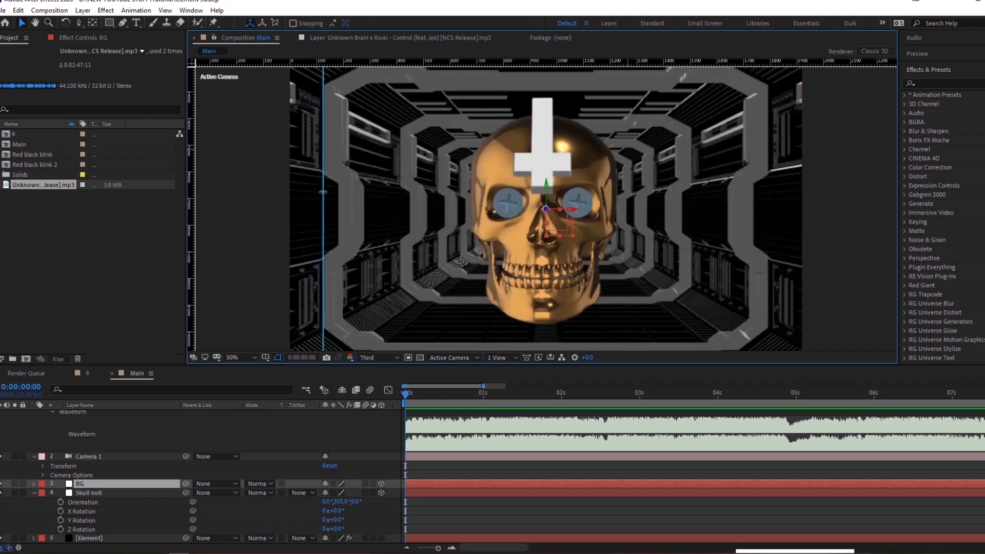
left_click_drag(192, 200, 766, 199)
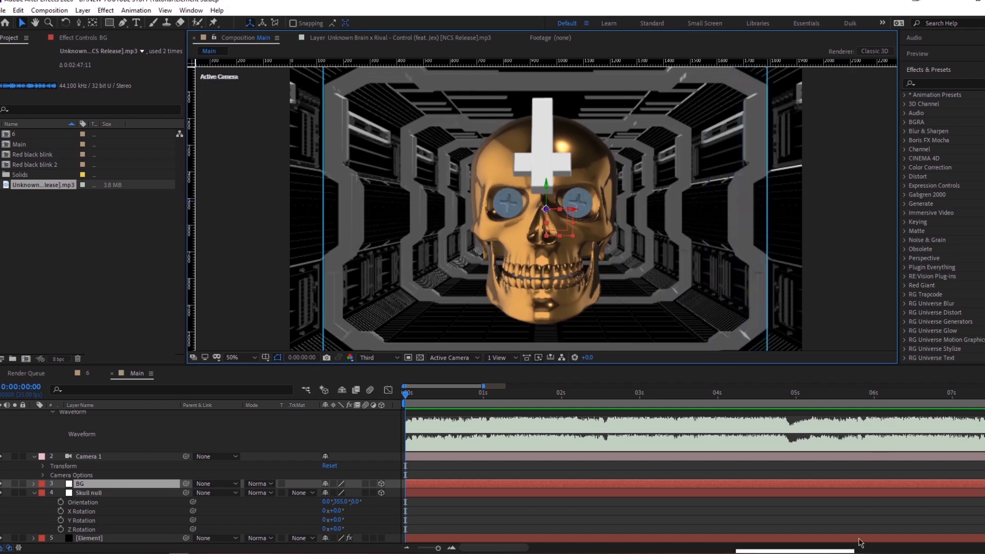
Reveal the BG null's Position and set its first keyframe at the composition start.
scroll(816, 511, "down", 2)
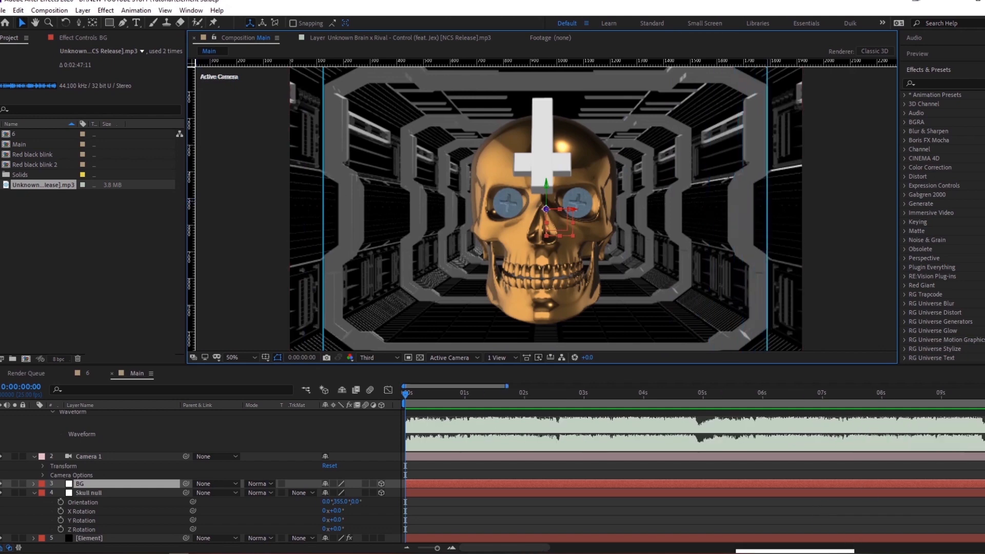
left_click(984, 393)
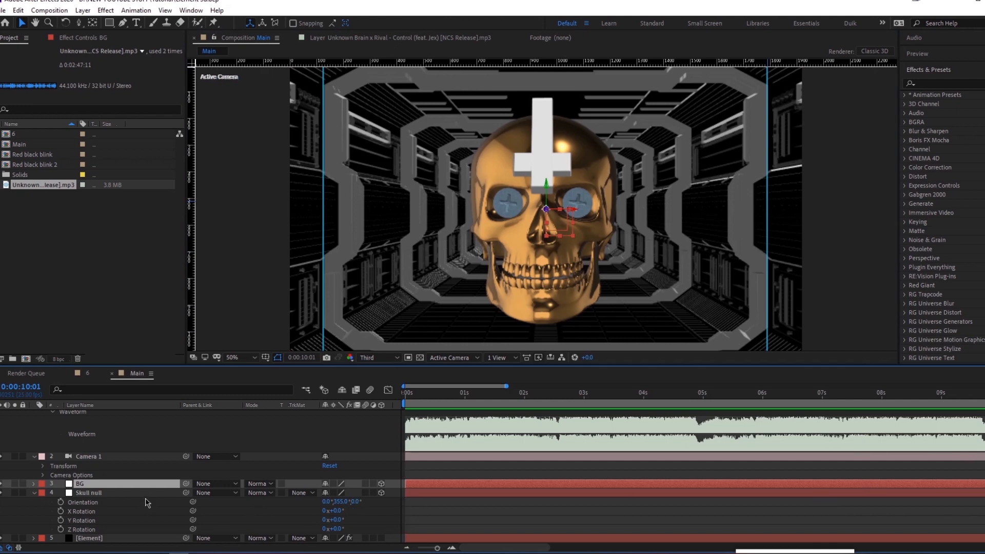
key("p")
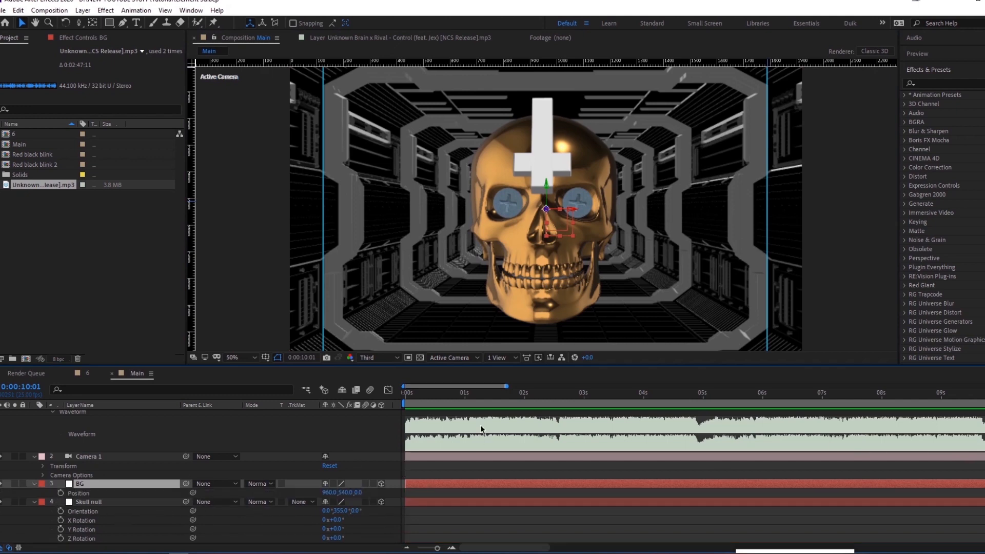
key("Home")
left_click(60, 492)
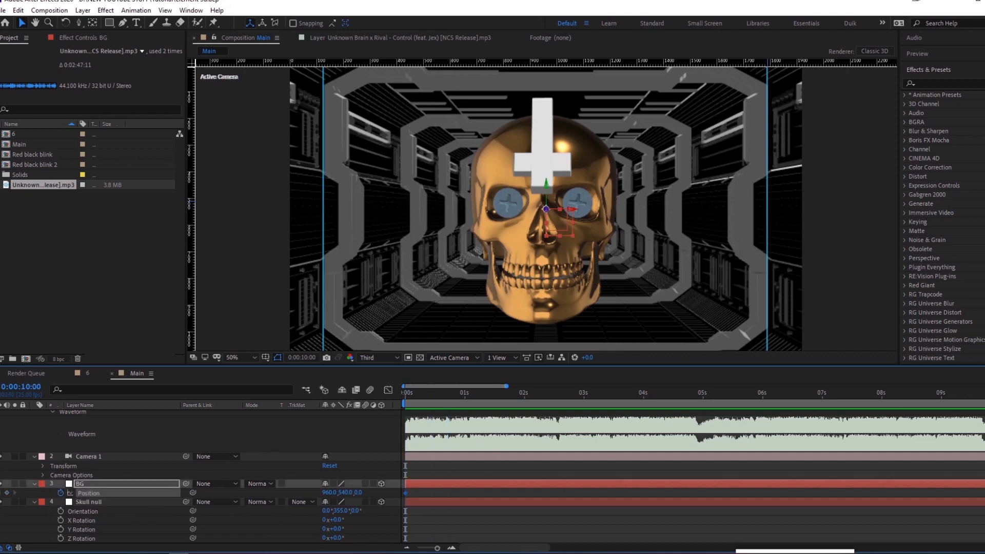
Keyframe the BG null's Z position at -6000 at 0:00:10:00.
key("End")
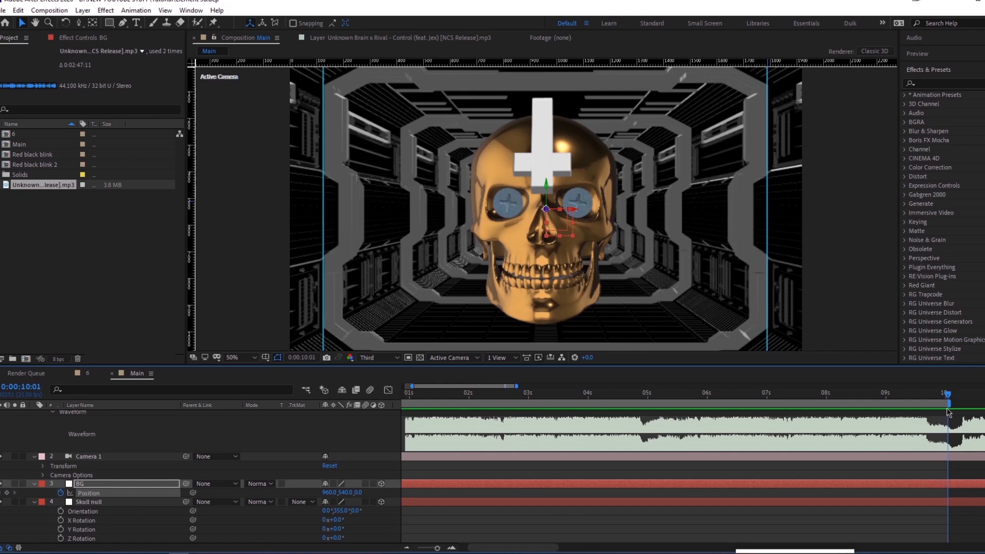
key("Page_Up")
left_click_drag(357, 495, 123, 531)
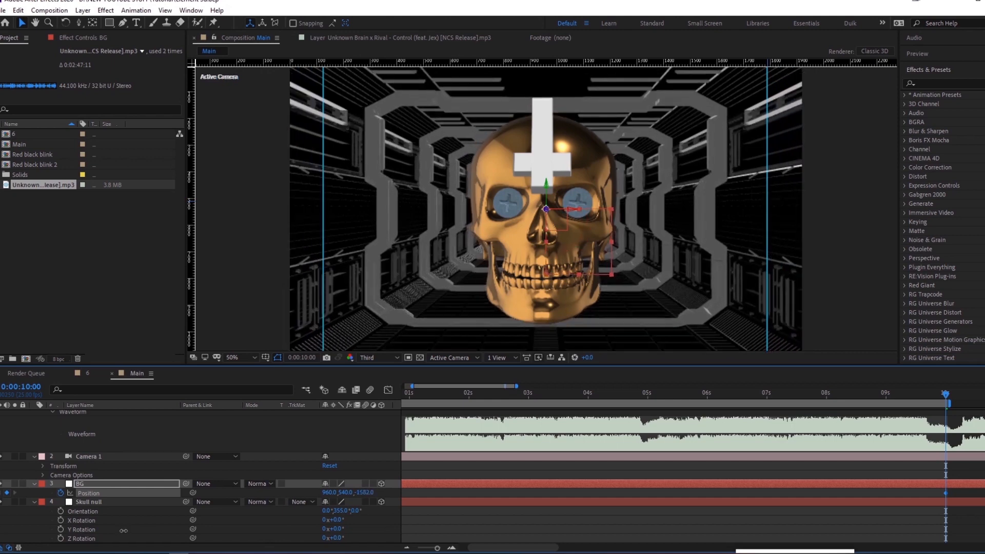
left_click(367, 495)
left_click(366, 492)
type("-")
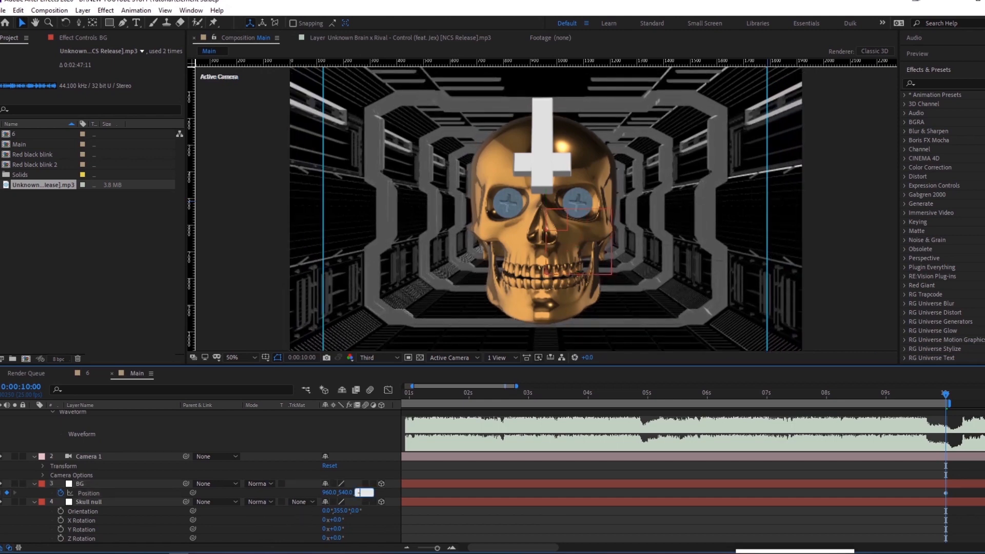
key("Return")
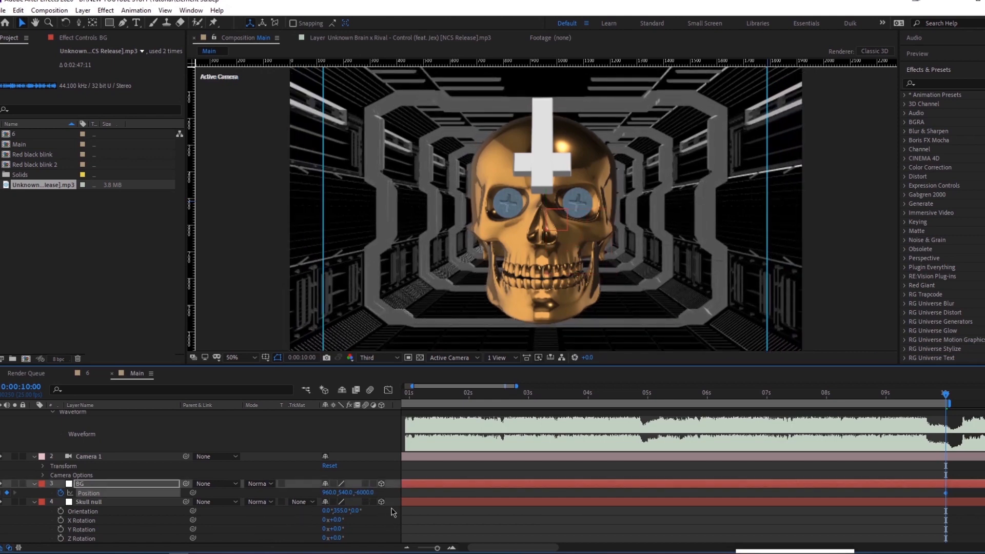
Adjust the BG null's Z position at 0:00:10:00 until the nearest corridor frame's outer edges line up with the vertical guides.
left_click_drag(365, 492, 150, 520)
left_click_drag(362, 493, 141, 519)
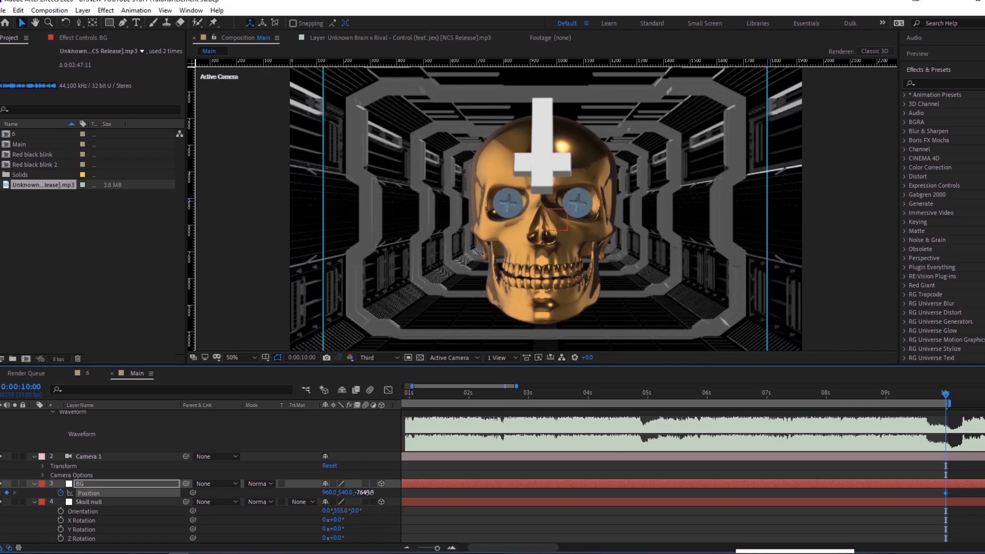
left_click_drag(366, 492, 154, 518)
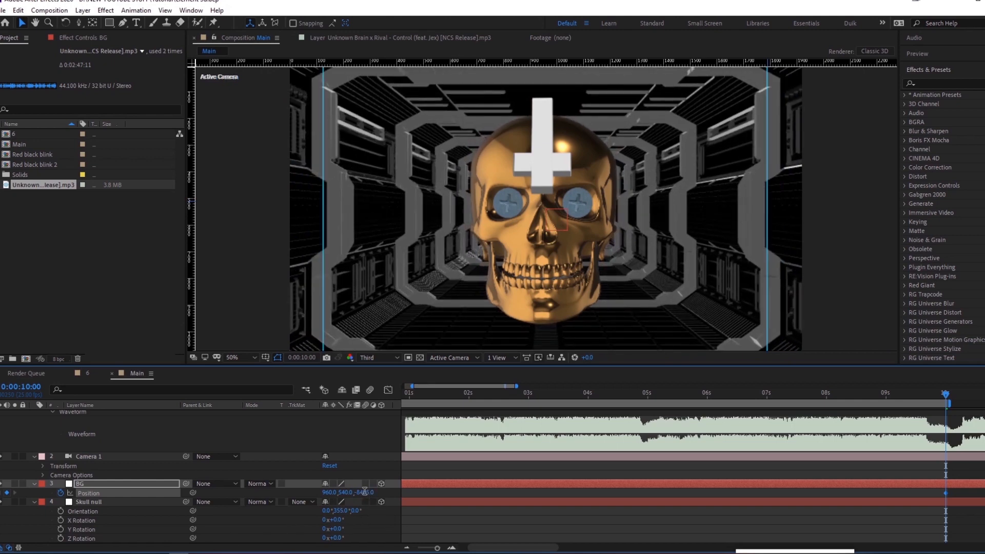
left_click(364, 492)
type("-10000")
key("Return")
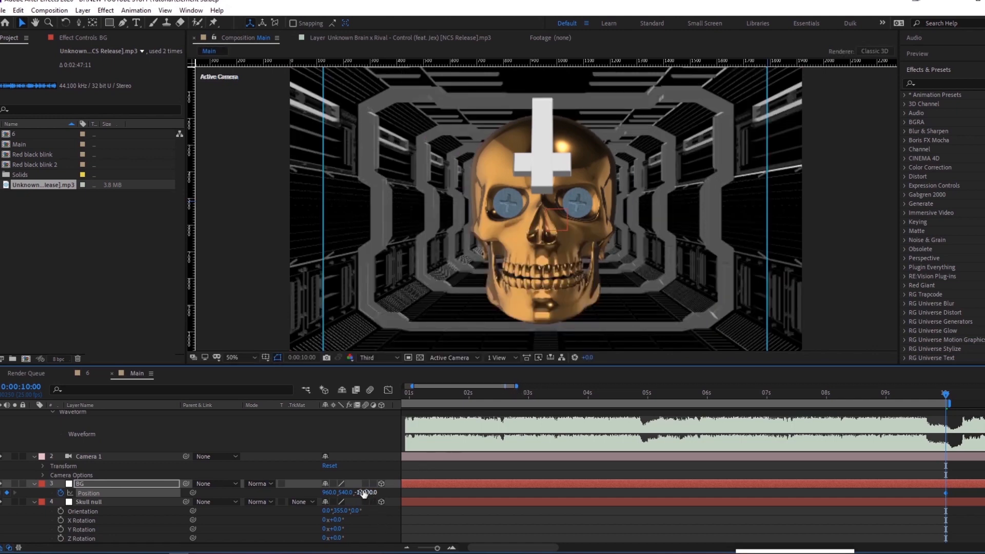
left_click_drag(363, 493, 174, 497)
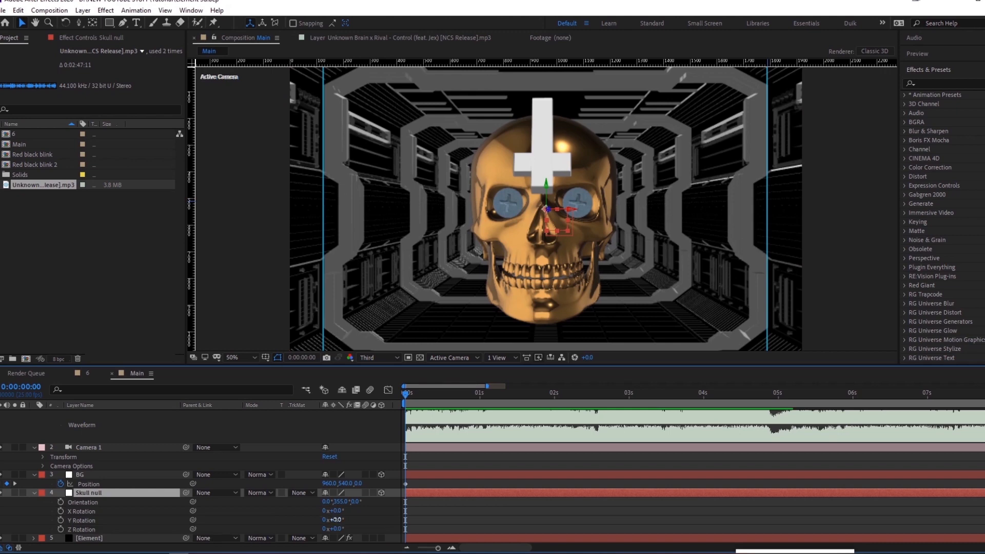
mouse_move(337, 520)
left_mouse_down()
mouse_move(345, 532)
mouse_move(346, 511)
left_mouse_up()
key("ctrl+z")
key("ctrl+z")
key("ctrl+z")
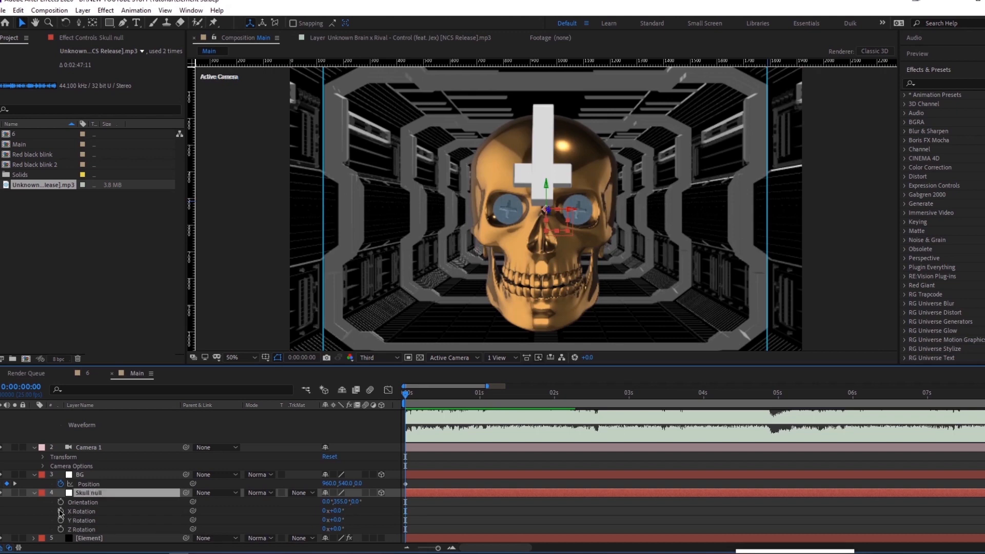
Enable keyframing for the Skull null's X Rotation at the composition start and set it to -15°.
left_click(61, 511)
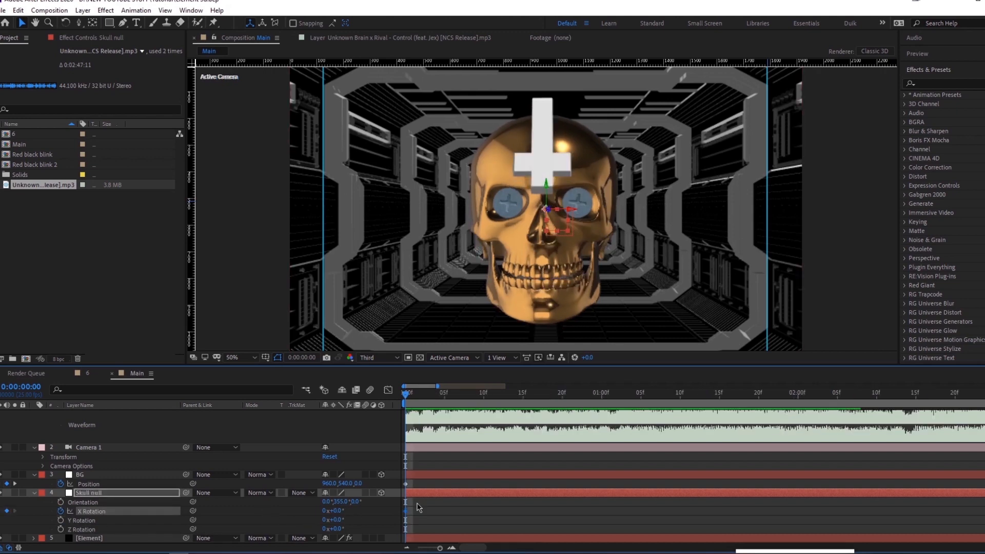
left_click(454, 549)
left_click_drag(464, 548, 420, 548)
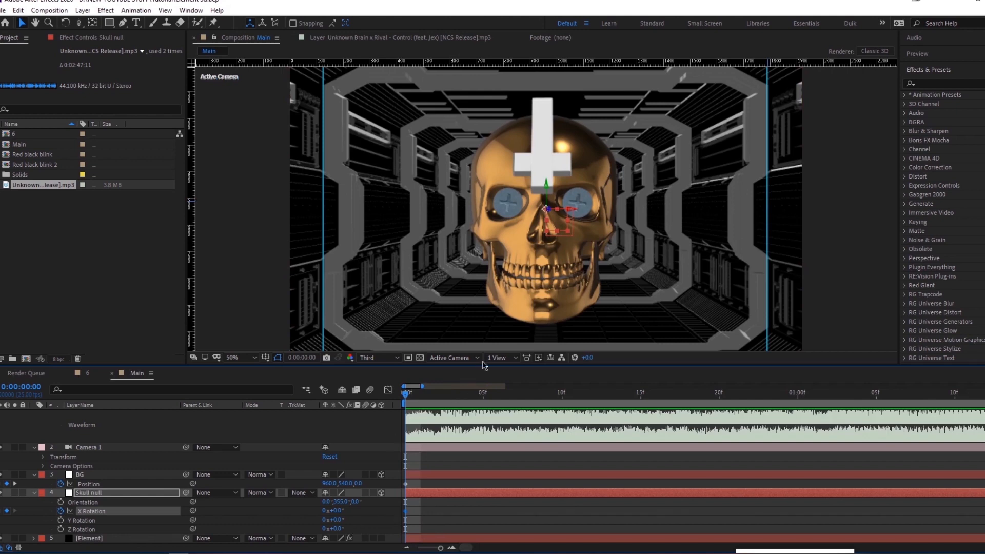
left_click(599, 396)
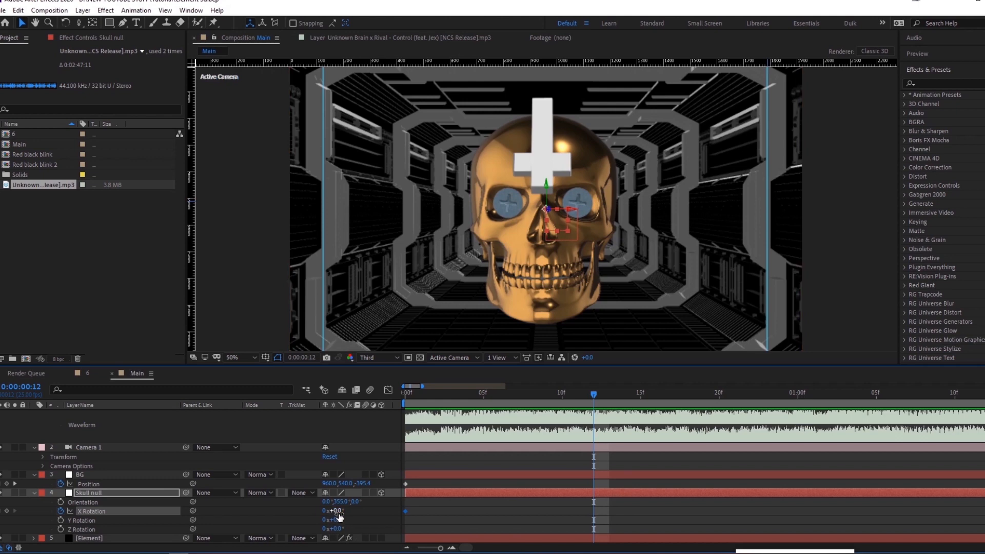
key("Home")
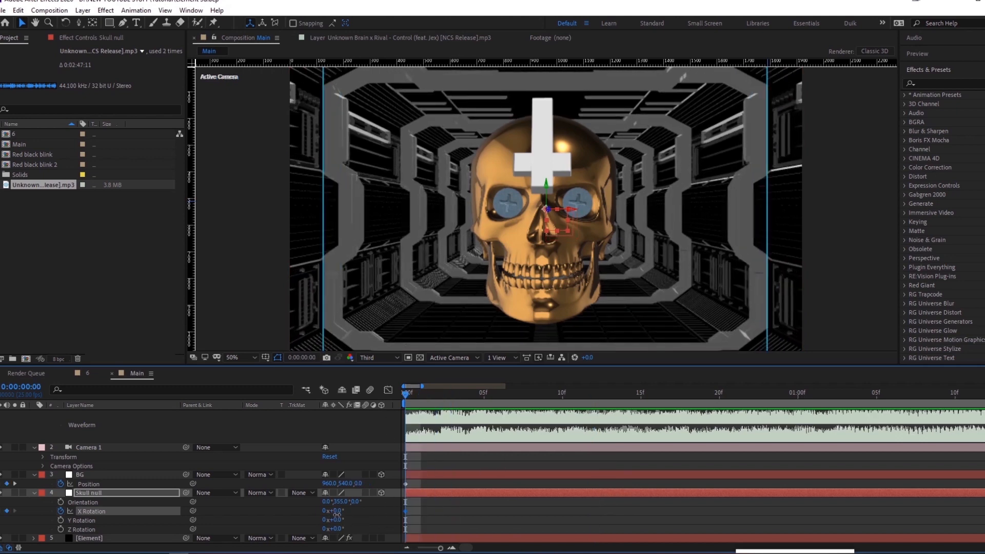
left_click_drag(339, 517, 352, 532)
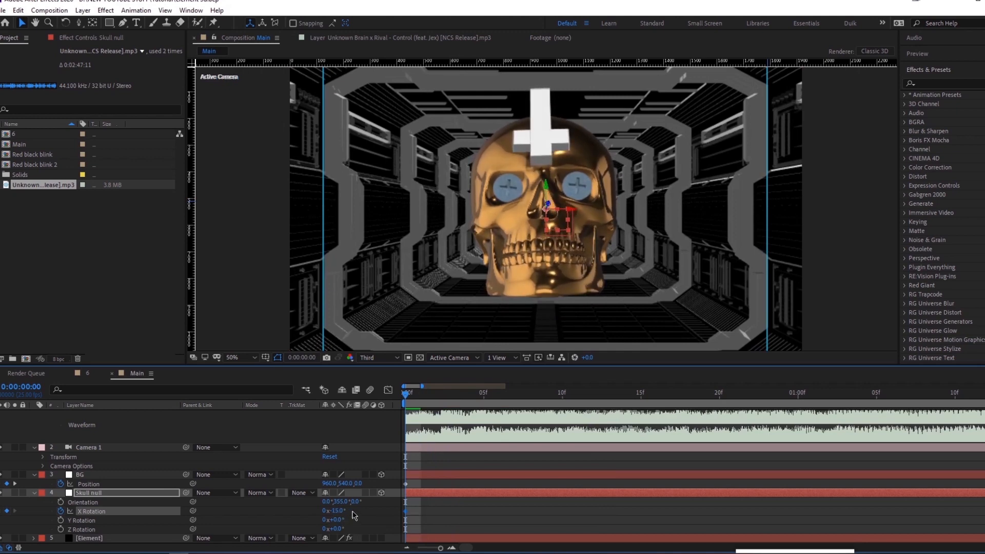
Keyframe the Skull null's X Rotation at -15° at 0:00:01:00 and at 8° at 0:00:00:13.
left_click(799, 397)
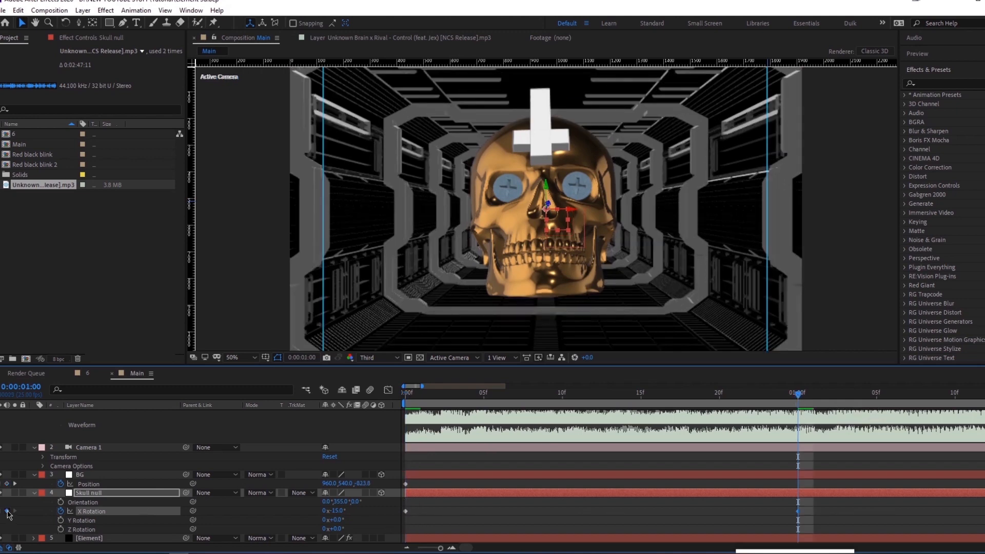
mouse_move(607, 397)
left_mouse_down()
mouse_move(595, 398)
mouse_move(609, 401)
left_mouse_up()
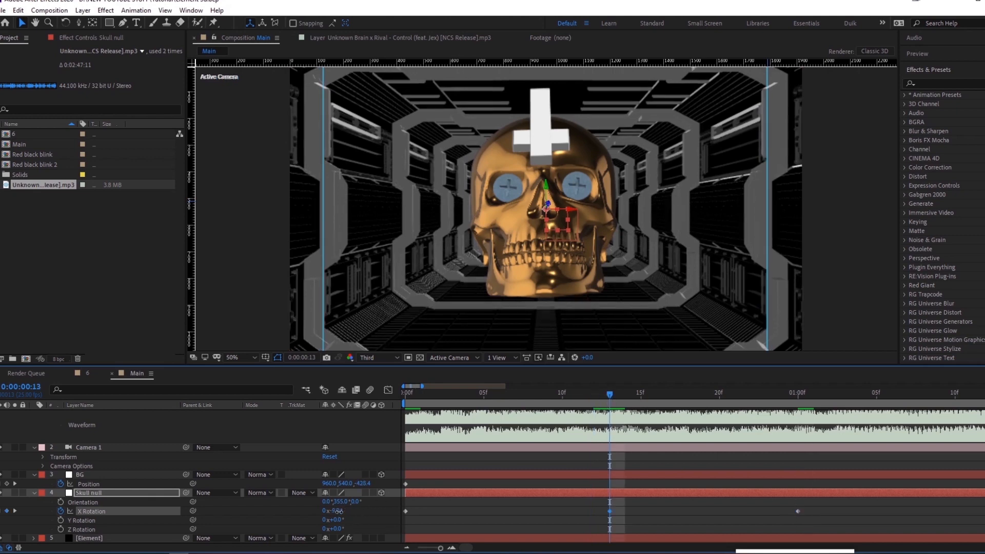
left_click_drag(339, 512, 348, 512)
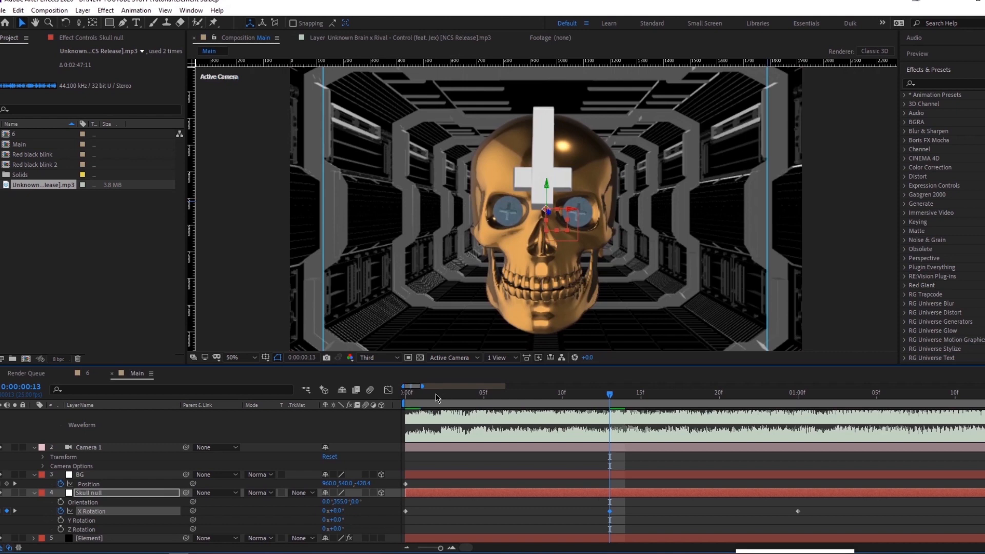
Apply Easy Ease to all three X Rotation keyframes of the Skull null.
key("Home")
left_click_drag(813, 508, 400, 523)
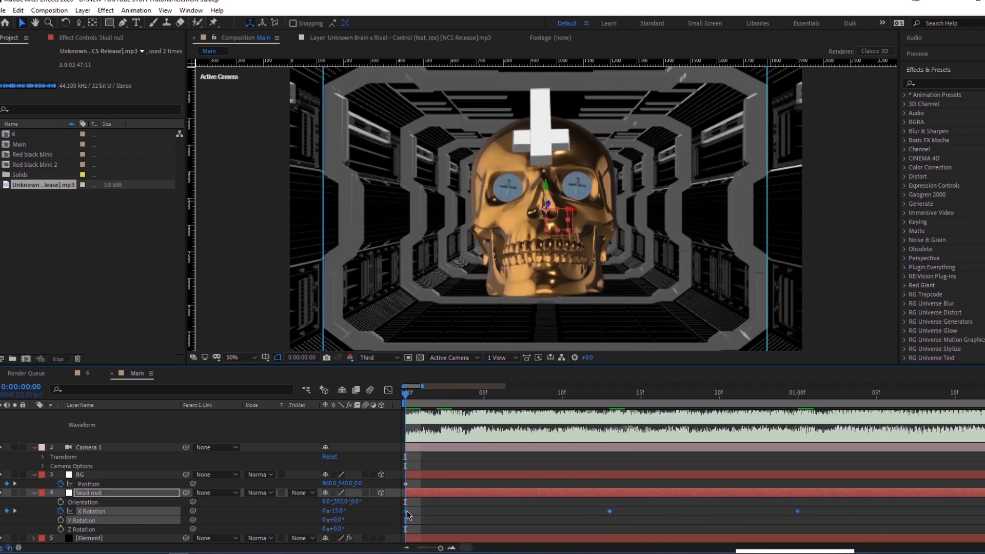
right_click(407, 512)
mouse_move(491, 503)
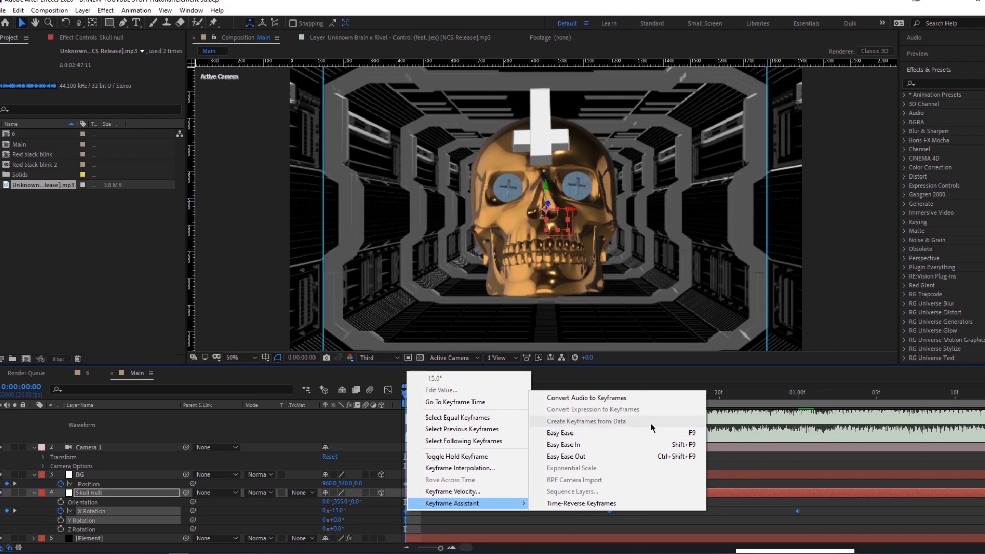
left_click(690, 433)
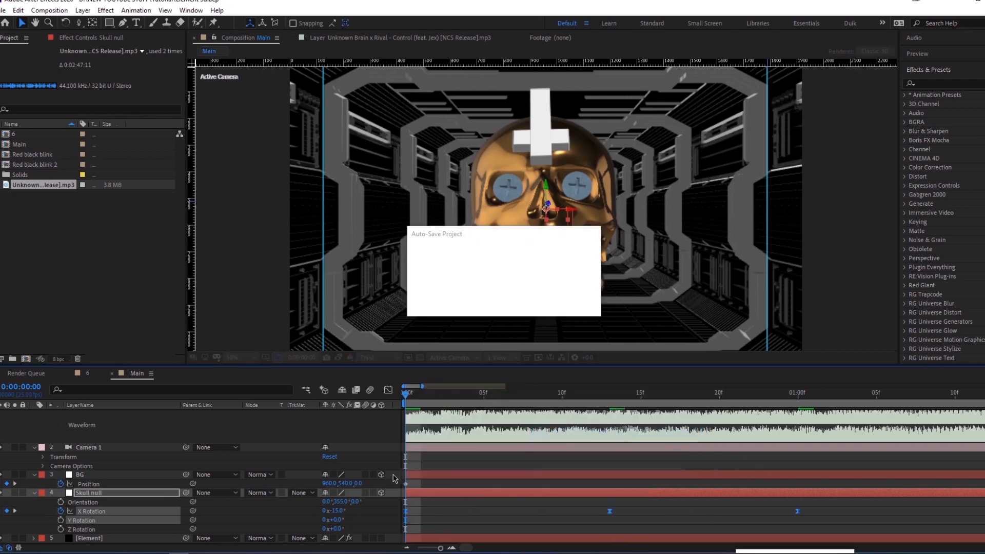
In the speed graph, lengthen the X Rotation keyframes' influence handles so each half of the nod has a sharp central speed peak.
left_click(388, 393)
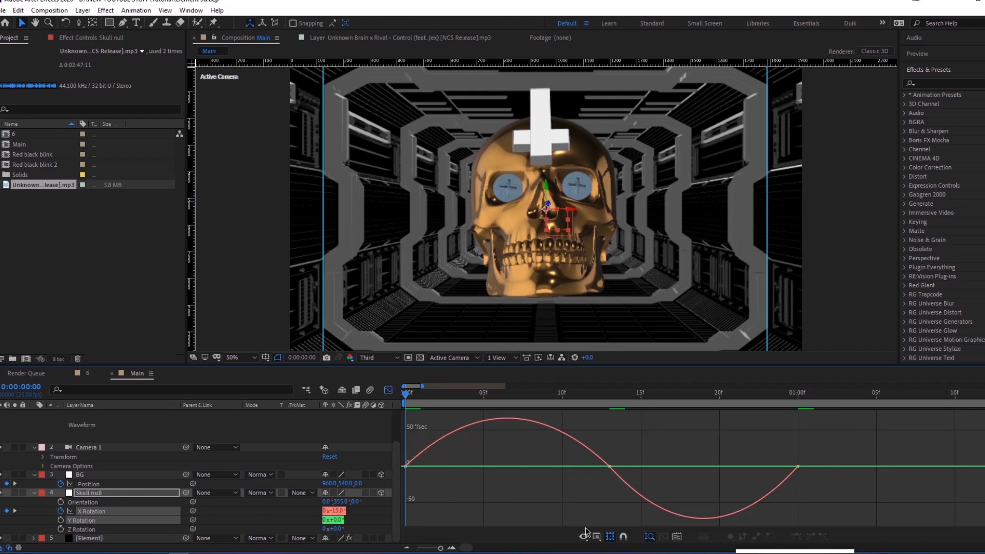
left_click(597, 537)
left_click(439, 461)
left_click(411, 467)
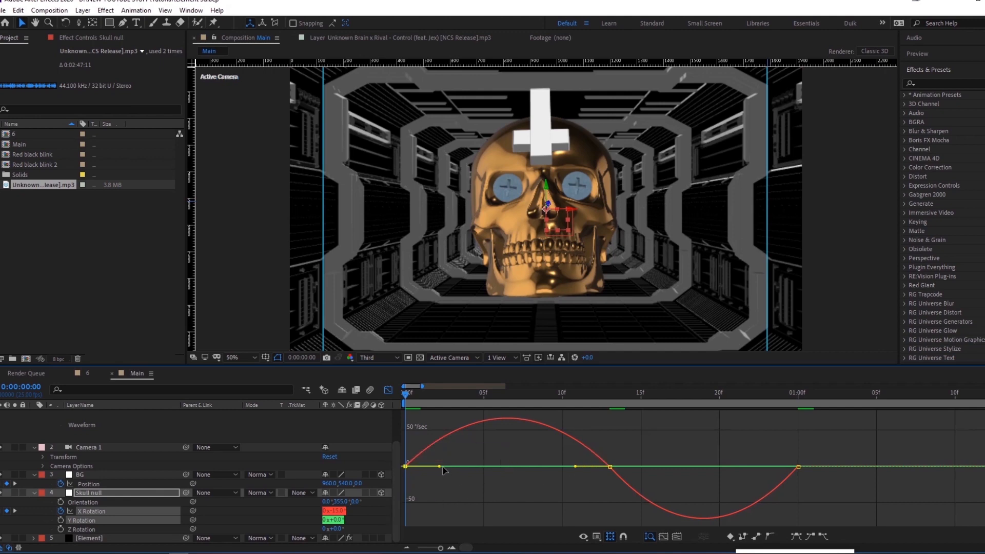
left_click_drag(441, 467, 487, 472)
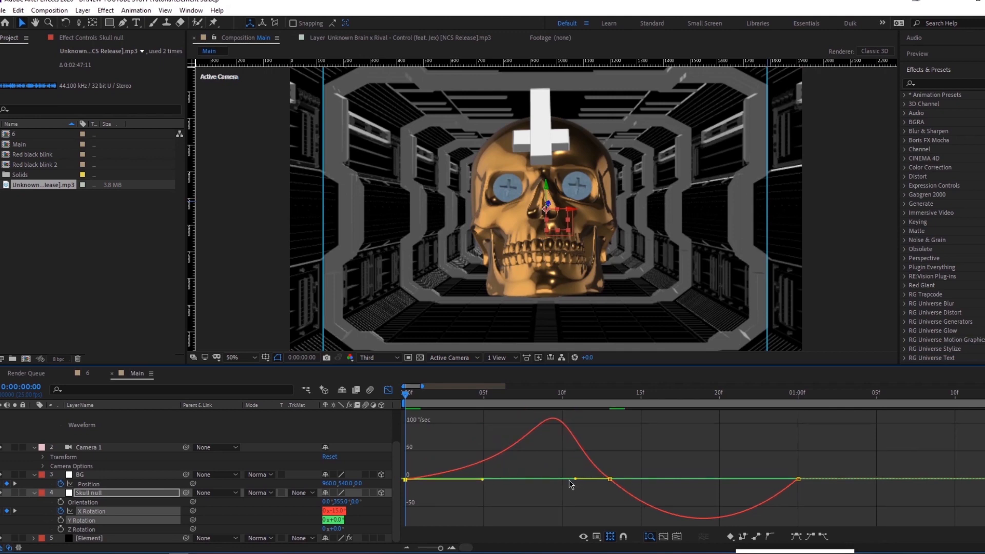
left_click_drag(571, 481, 546, 486)
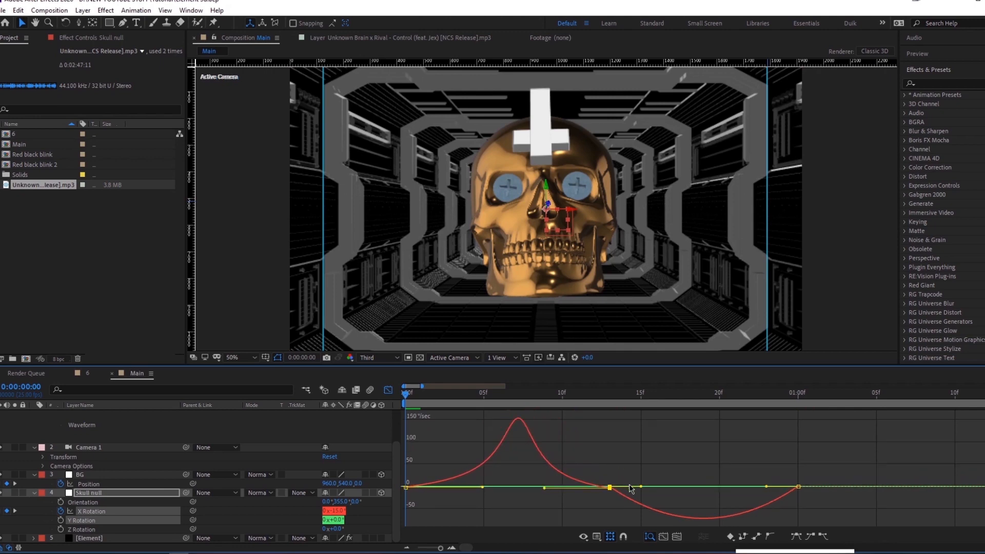
left_click_drag(640, 486, 673, 492)
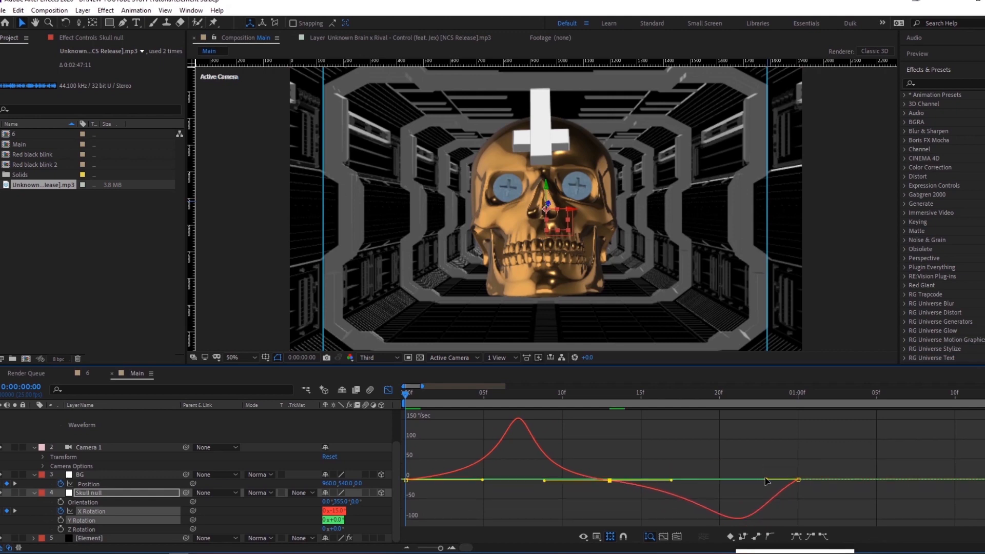
left_click_drag(767, 480, 742, 479)
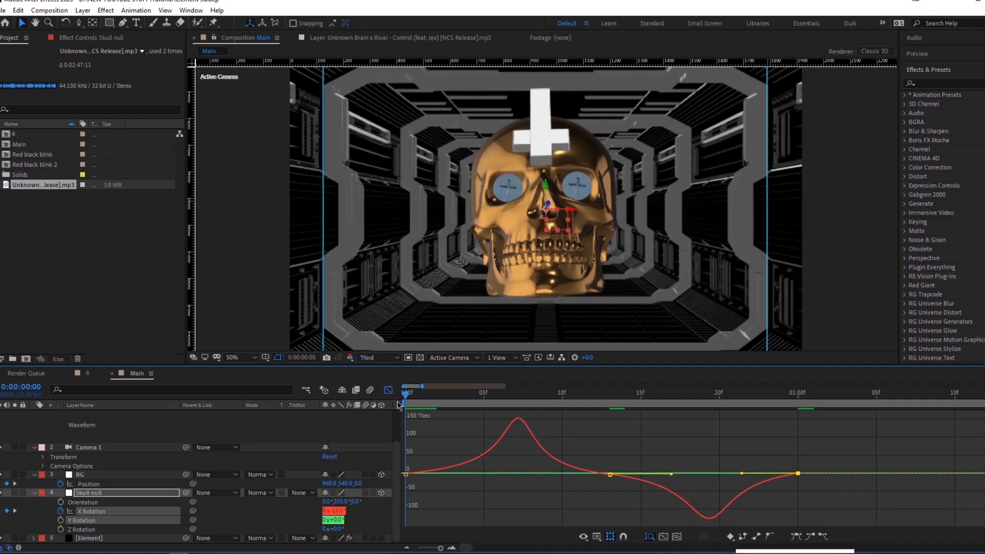
Preview the skull's nodding motion with the music from the composition start several times.
key("space")
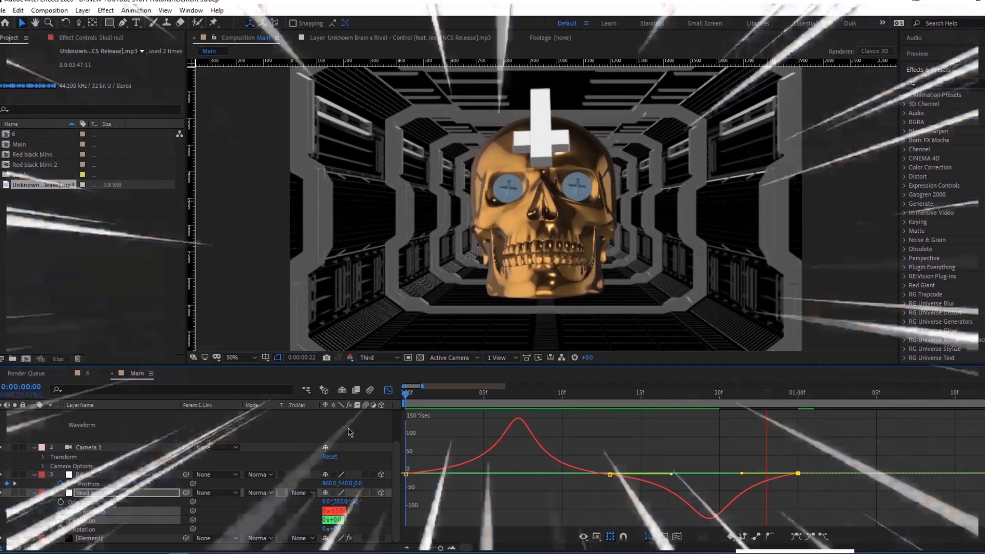
key("space")
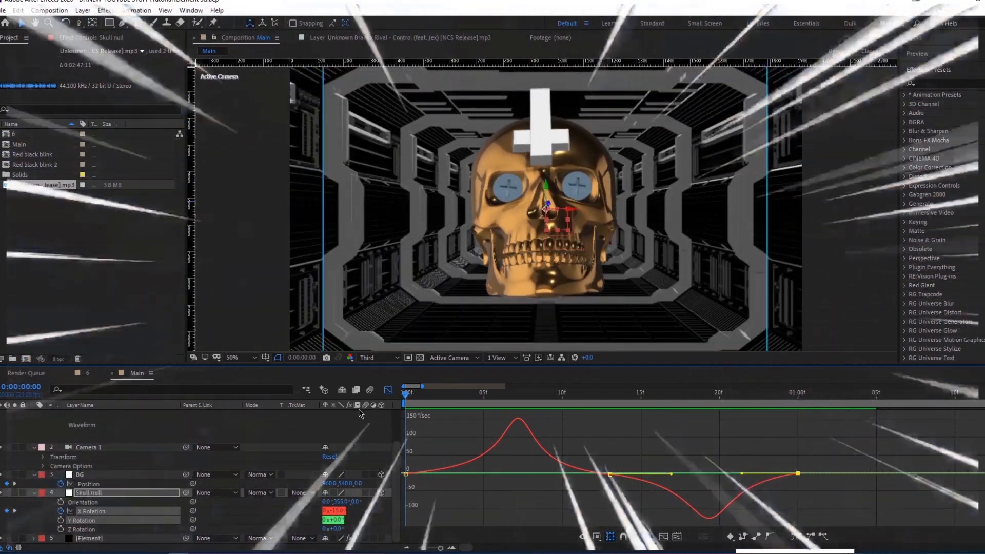
key("space")
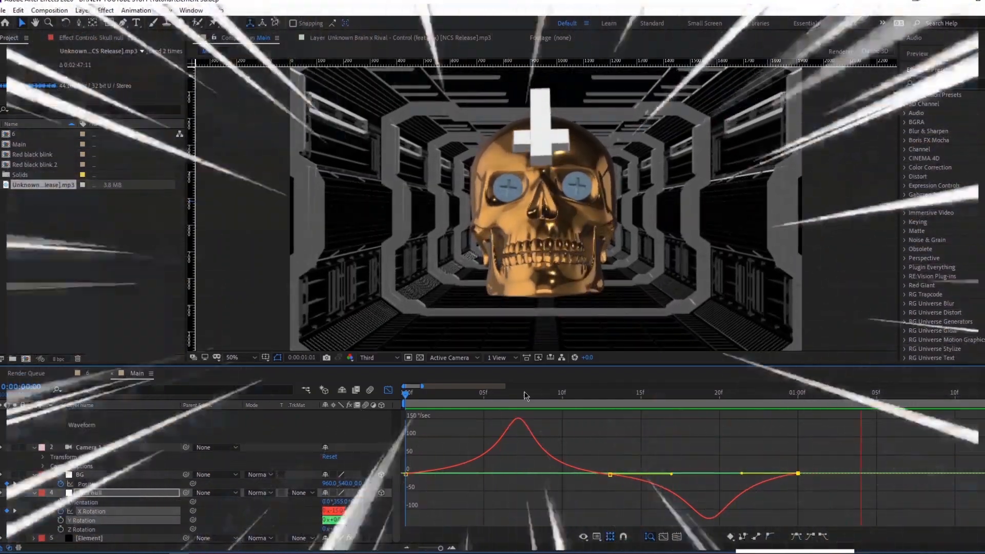
key("space")
key("space")
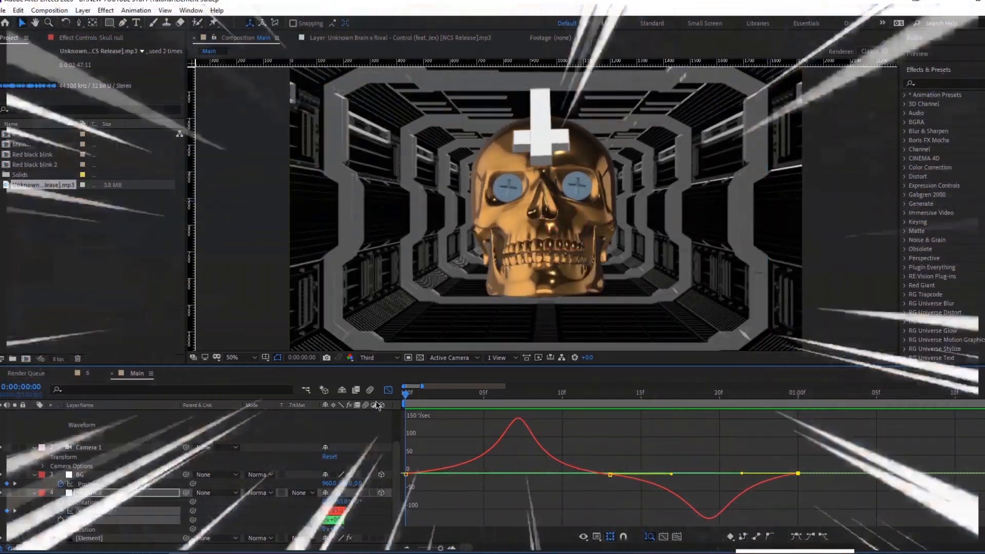
key("space")
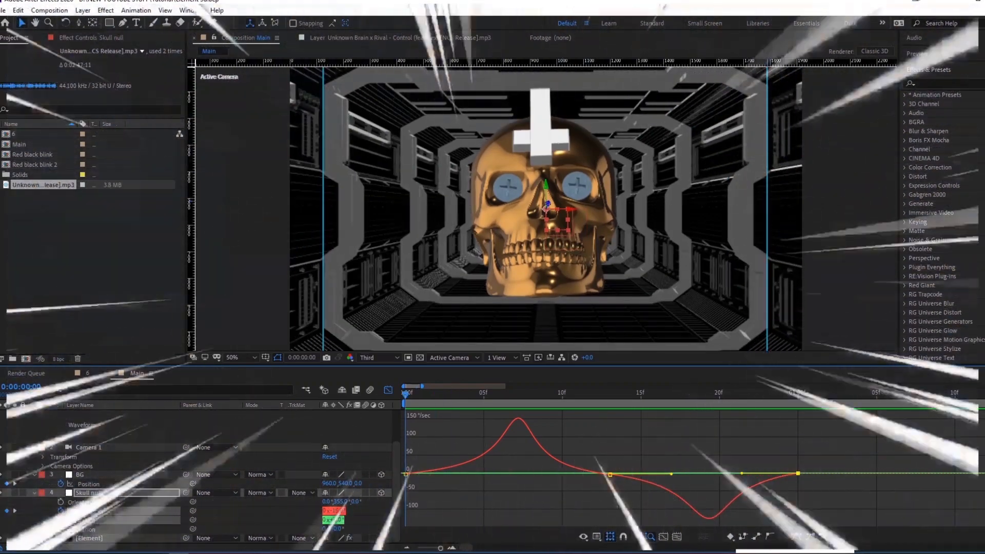
Leave the graph view and add the expression loopOut() to the Skull null's X Rotation.
left_click(388, 392)
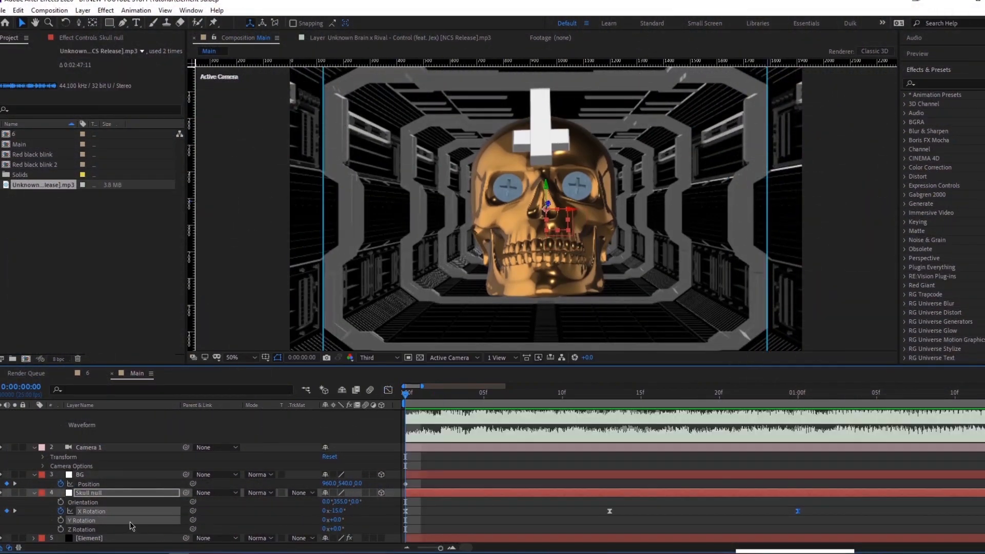
left_click(61, 511, "alt")
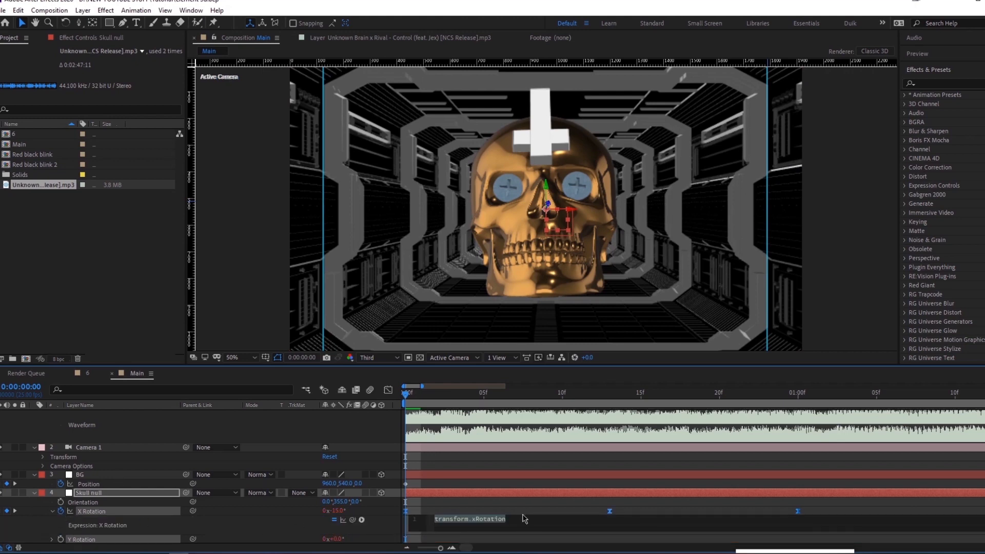
type("loopOut()")
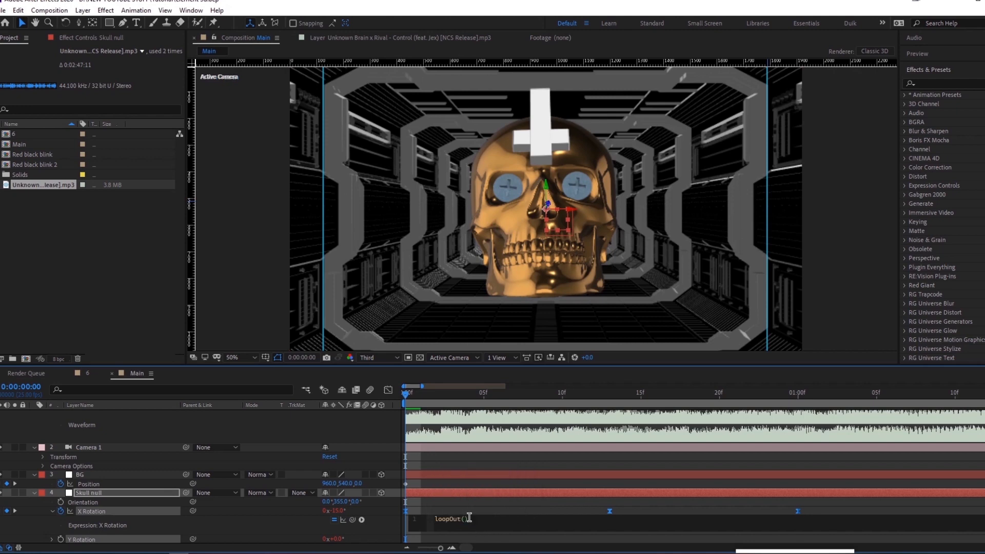
left_click(365, 422)
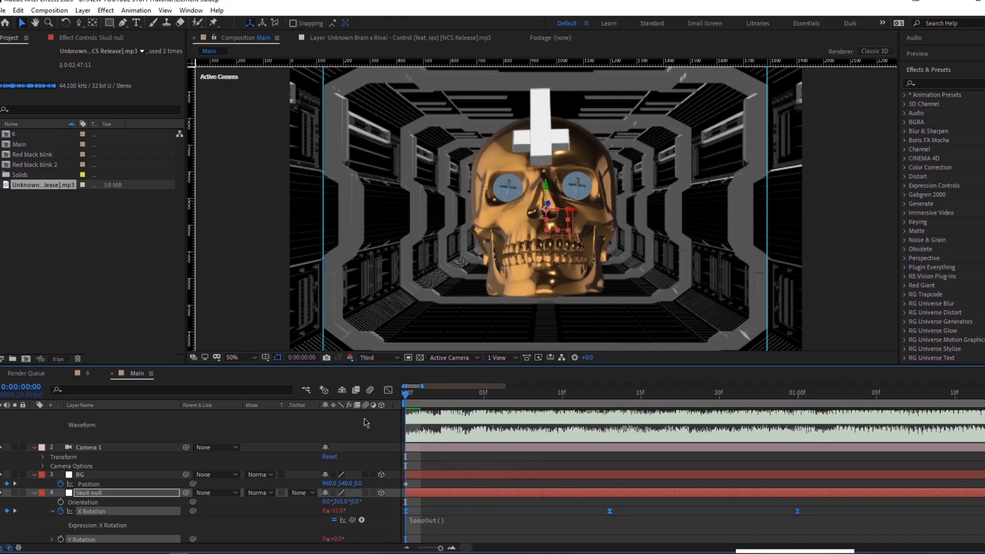
Preview the repeating skull nod against the music from the composition start, with a wider time range in view.
key("space")
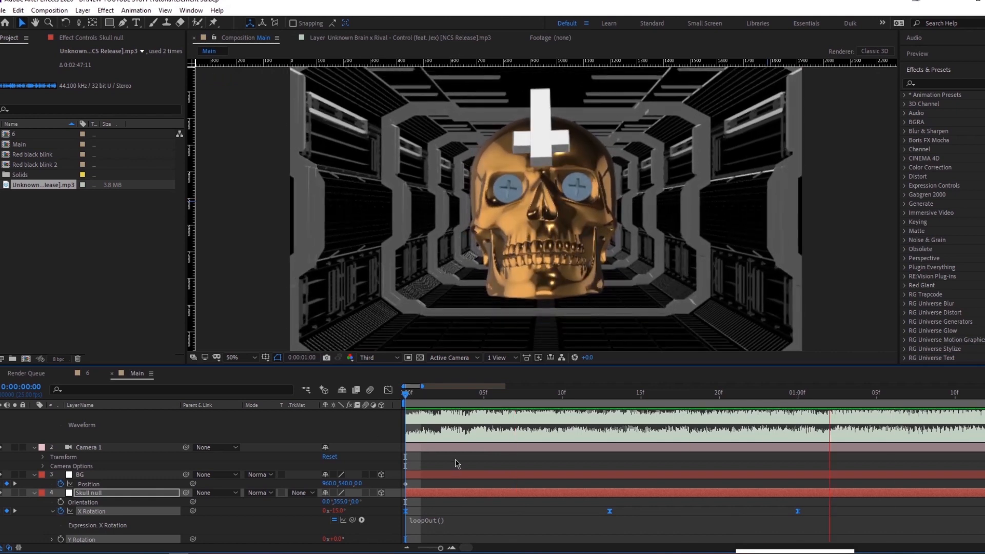
scroll(515, 460, "down", 3)
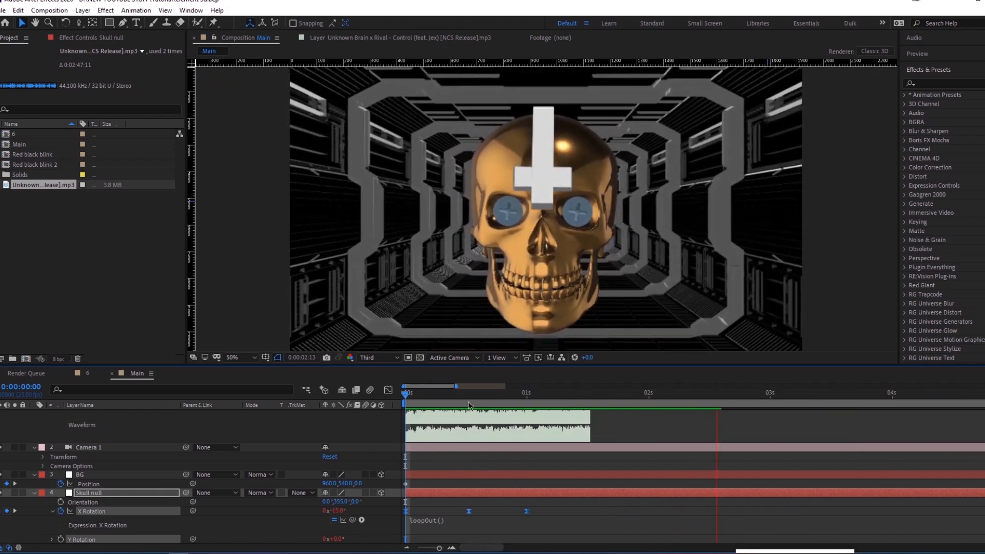
key("space")
left_click(406, 397)
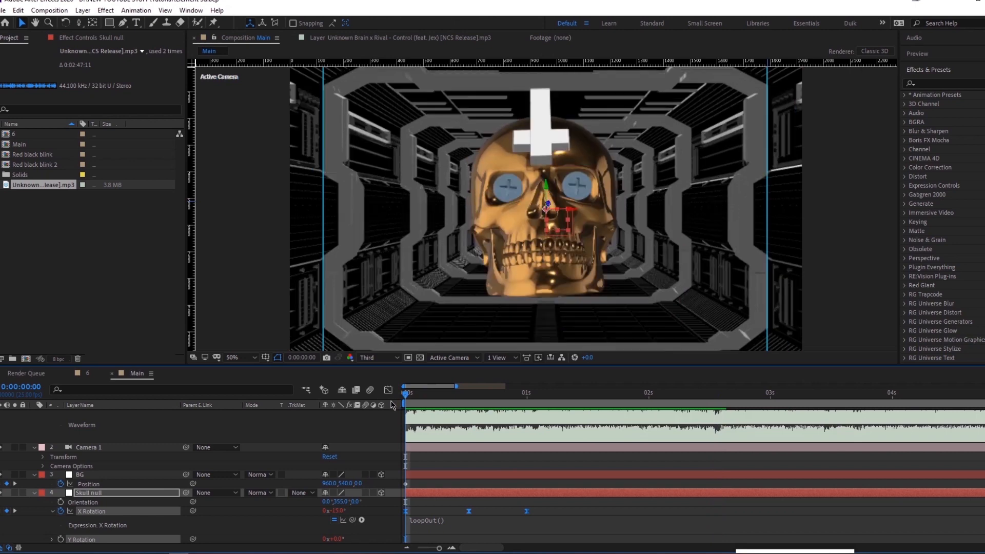
key("space")
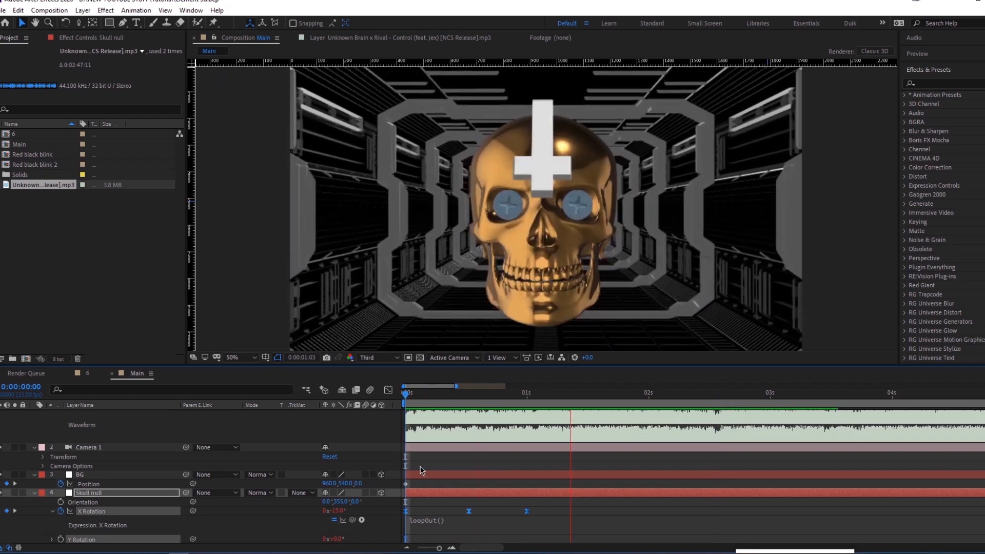
Stop the preview and collapse the expanded properties of the Skull null, Camera 1, BG and music layers.
key("space")
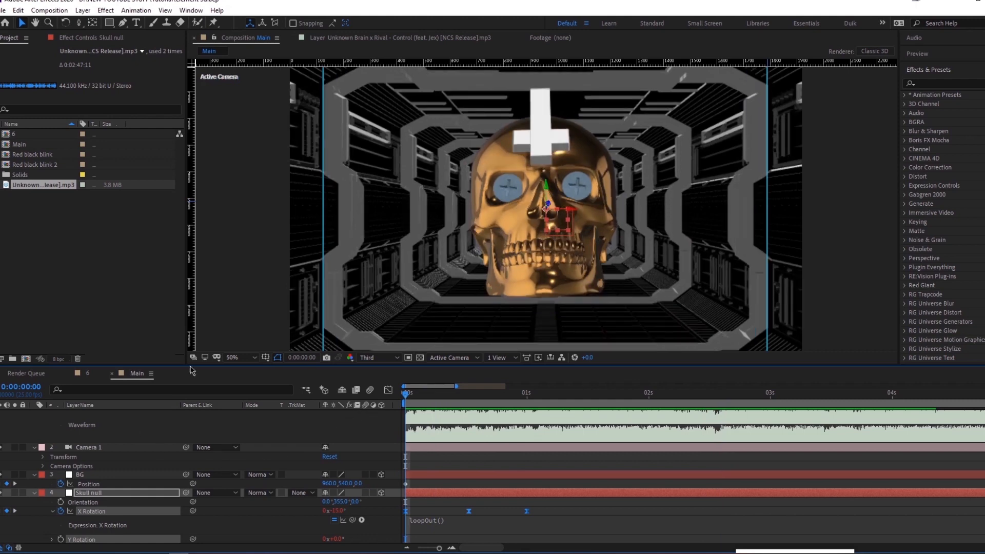
left_click(34, 492)
left_click(34, 484)
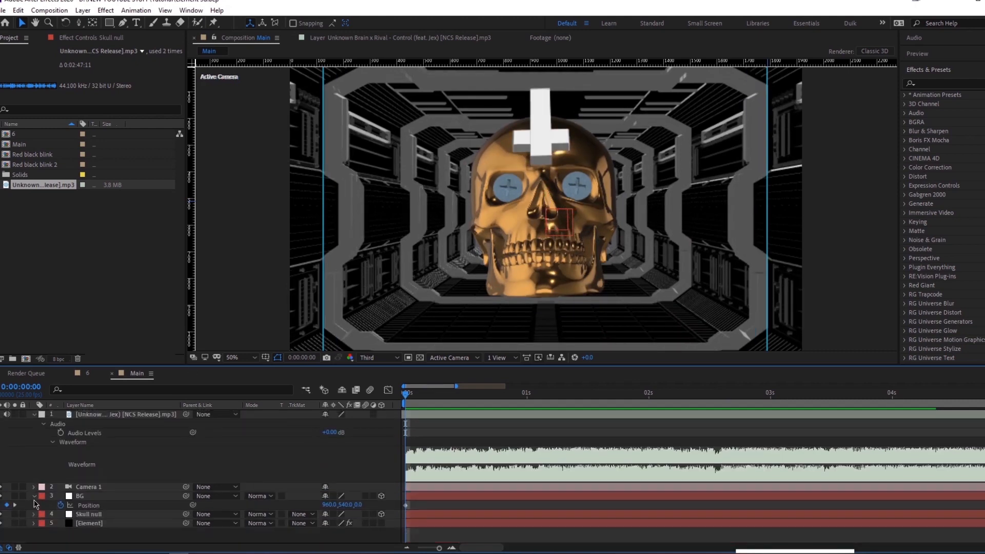
left_click(35, 497)
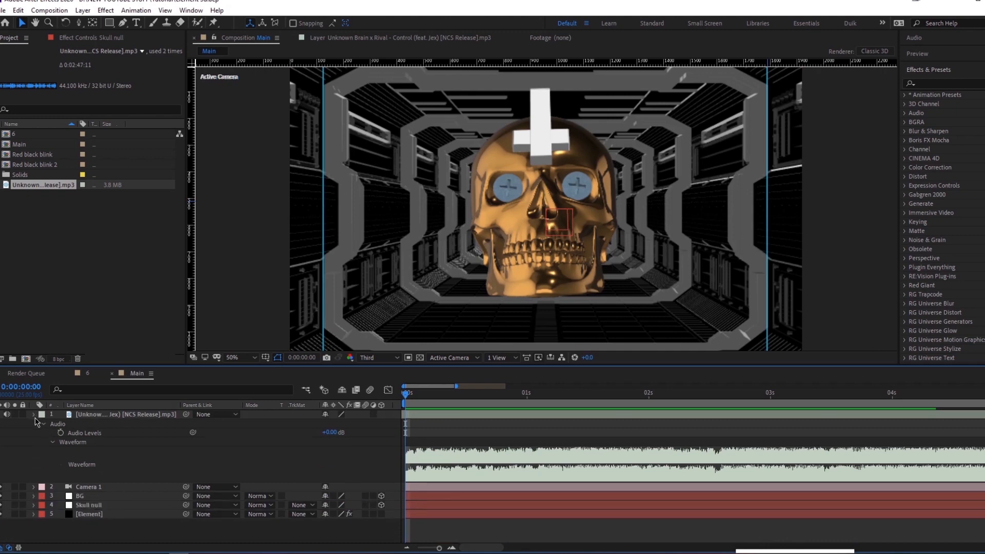
left_click(35, 417)
Create a new composition with a width and height of 2000 px.
right_click(25, 248)
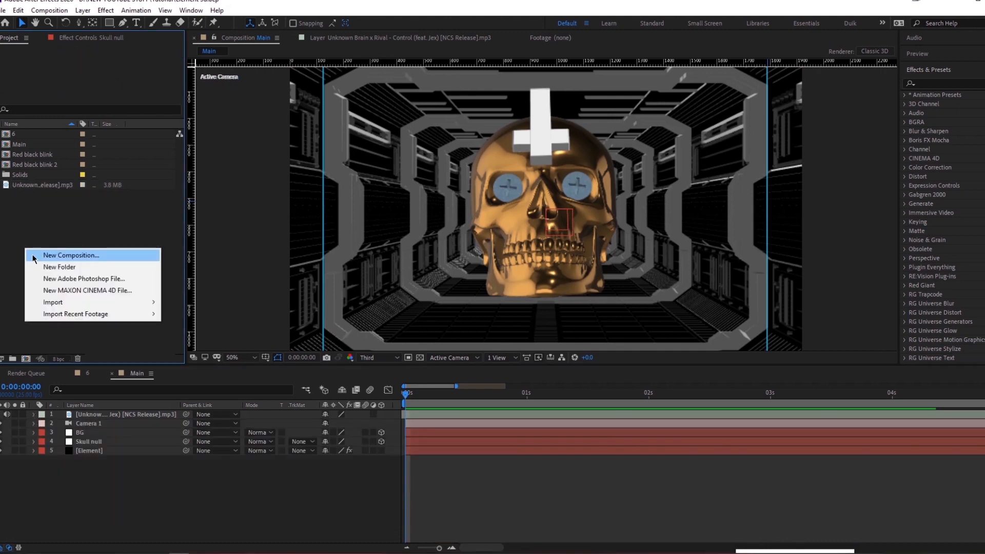
left_click(33, 255)
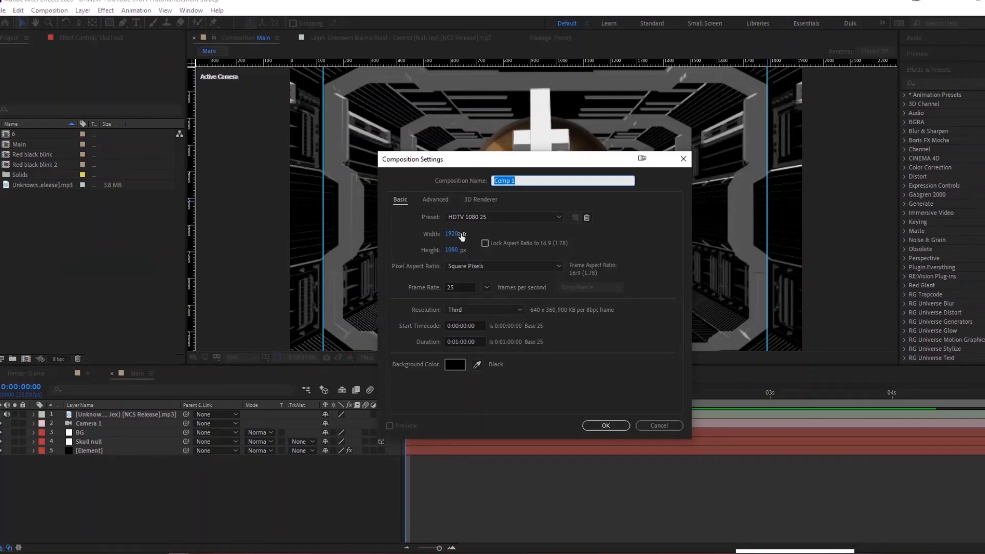
left_click(459, 234)
type("2000")
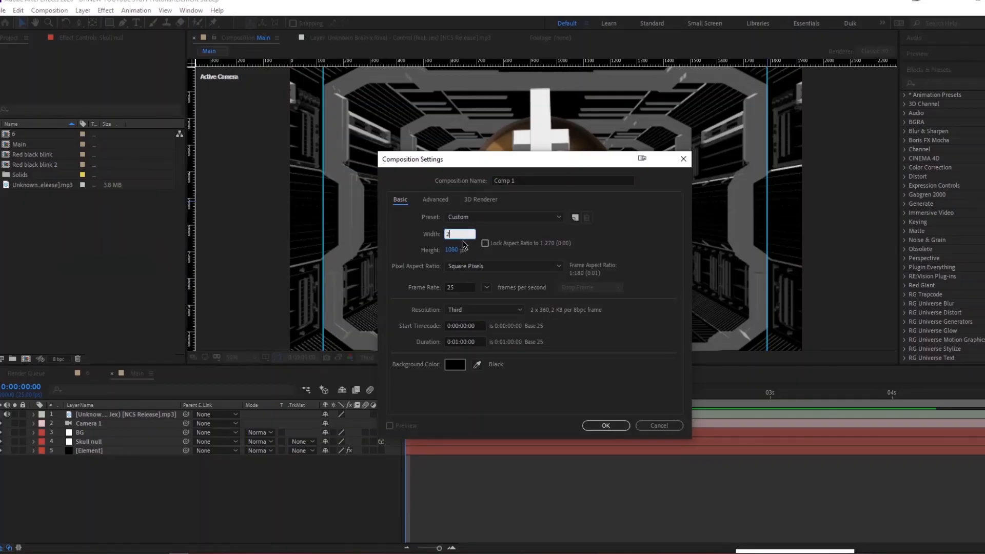
left_click(452, 250)
type("2000")
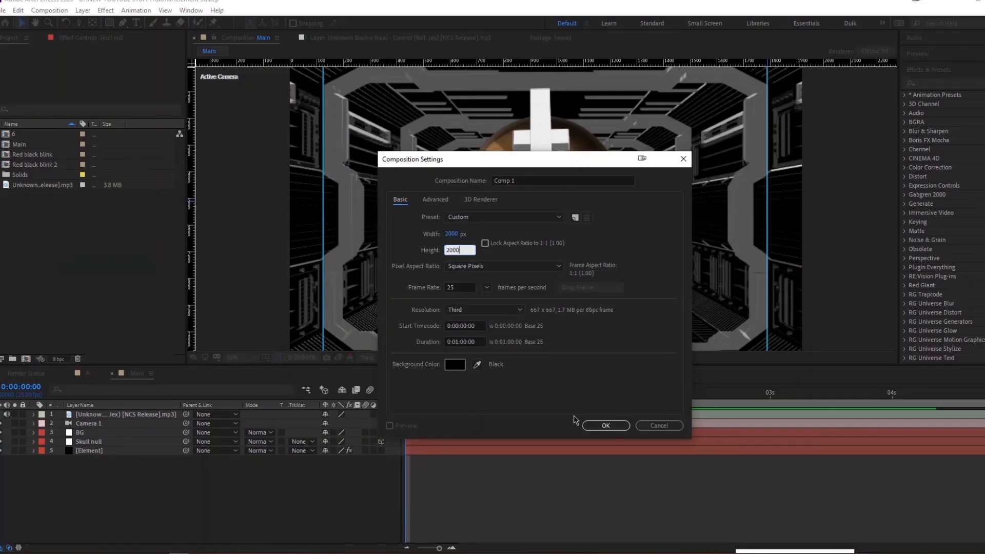
left_click(605, 427)
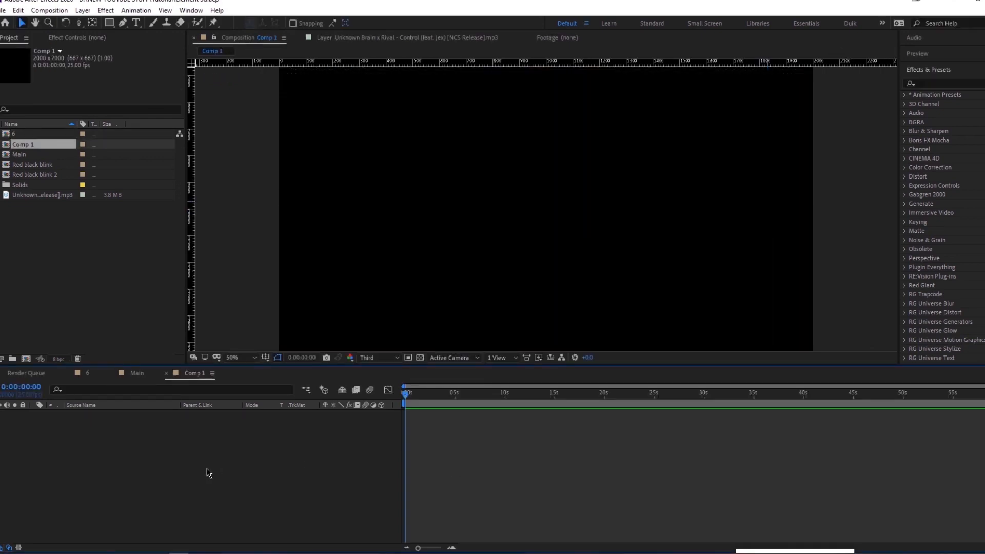
Add a composition-sized solid in red FF0000 to the new composition.
key("ctrl+y")
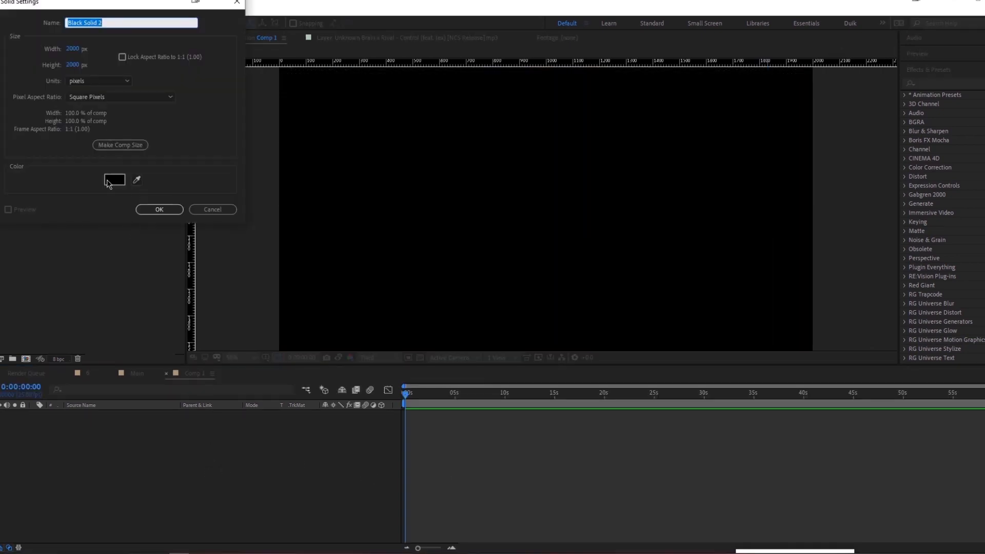
left_click(114, 180)
type("ff0000")
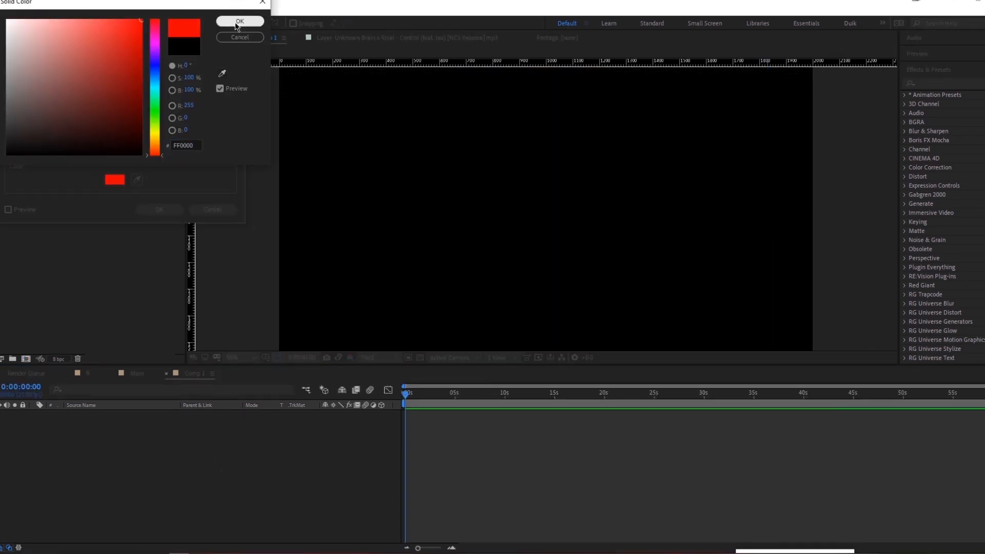
key("Return")
left_click(160, 209)
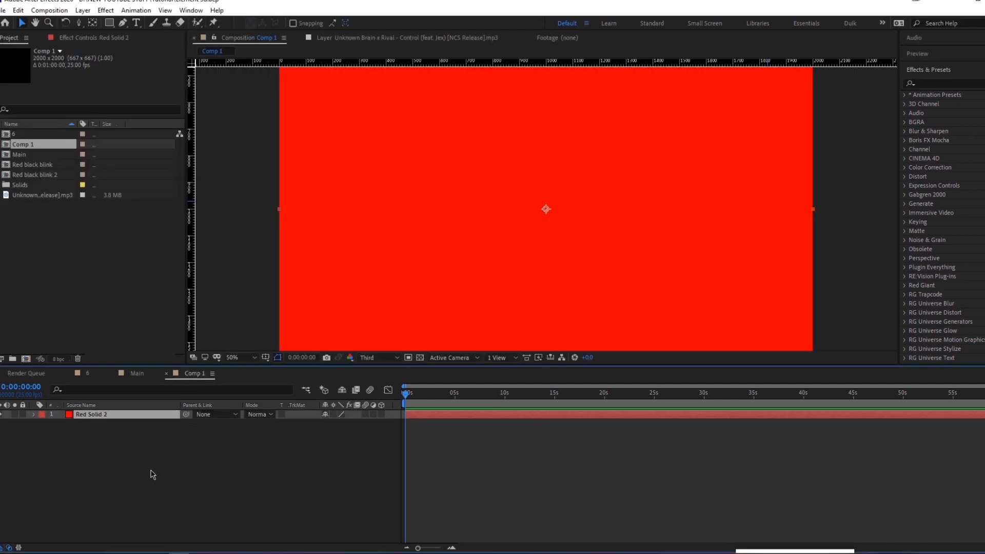
Add a black solid and place it beneath the red solid.
key("ctrl+shift+y")
left_click(114, 180)
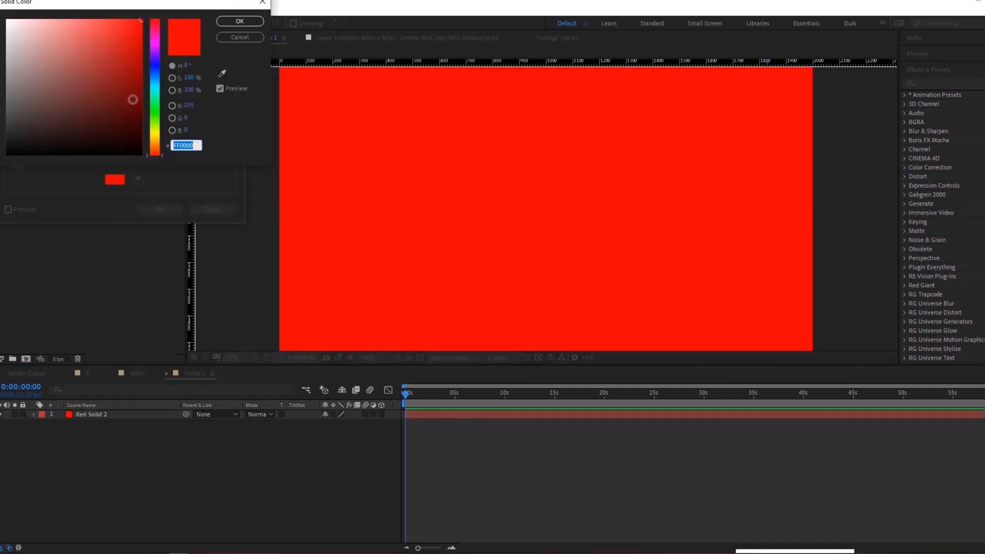
left_click(239, 21)
left_click(159, 209)
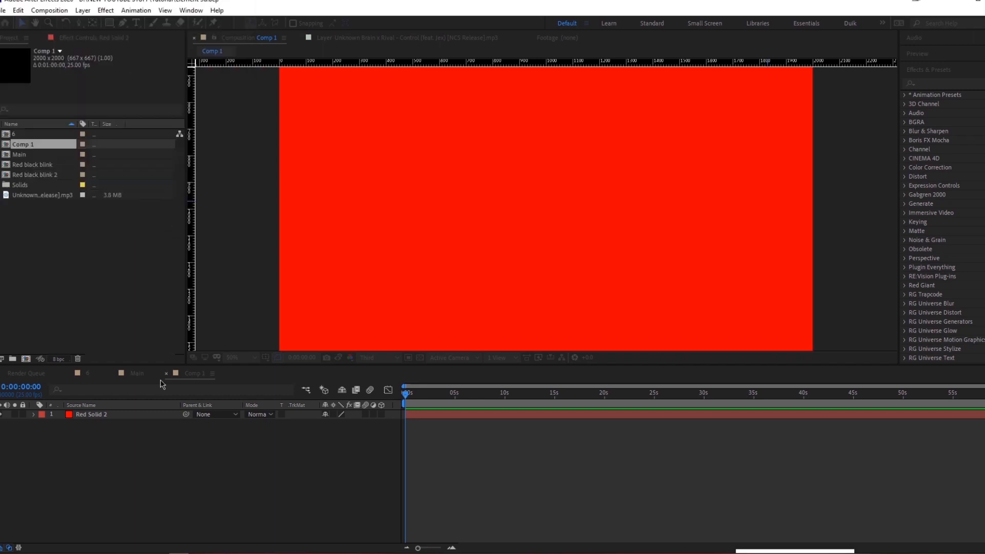
left_click_drag(116, 417, 114, 440)
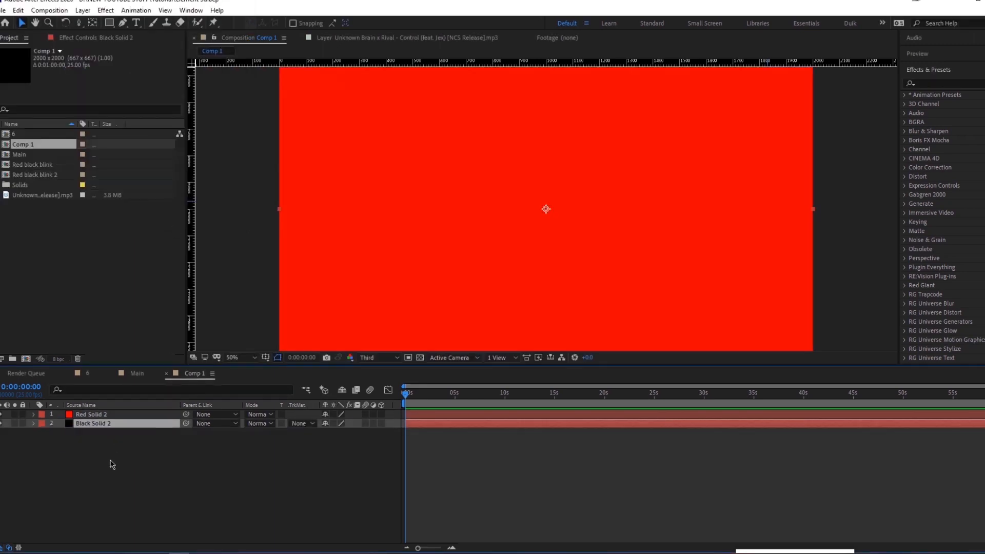
Set a 100% Opacity keyframe on the red solid at frame 0.
key("equal")
key("equal")
left_click(100, 419)
key("t")
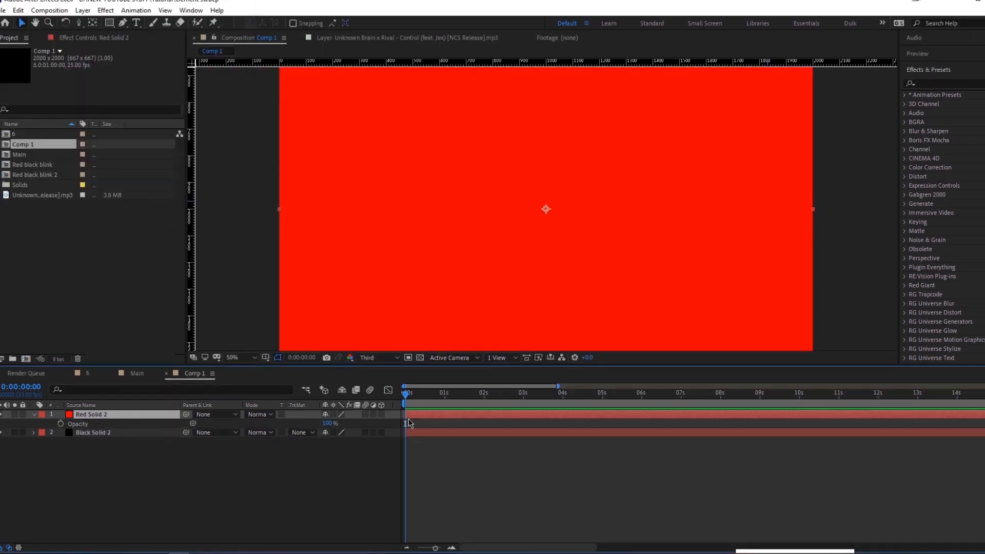
left_click(61, 425)
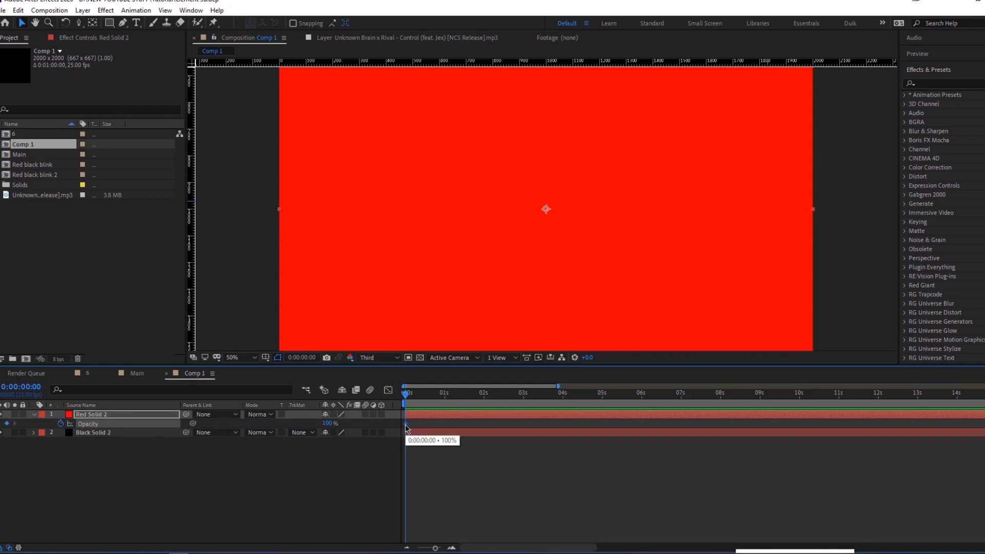
Add Opacity keyframes to the red solid, 0% at frame 2 and 100% at frame 4.
scroll(406, 426, "up", 5)
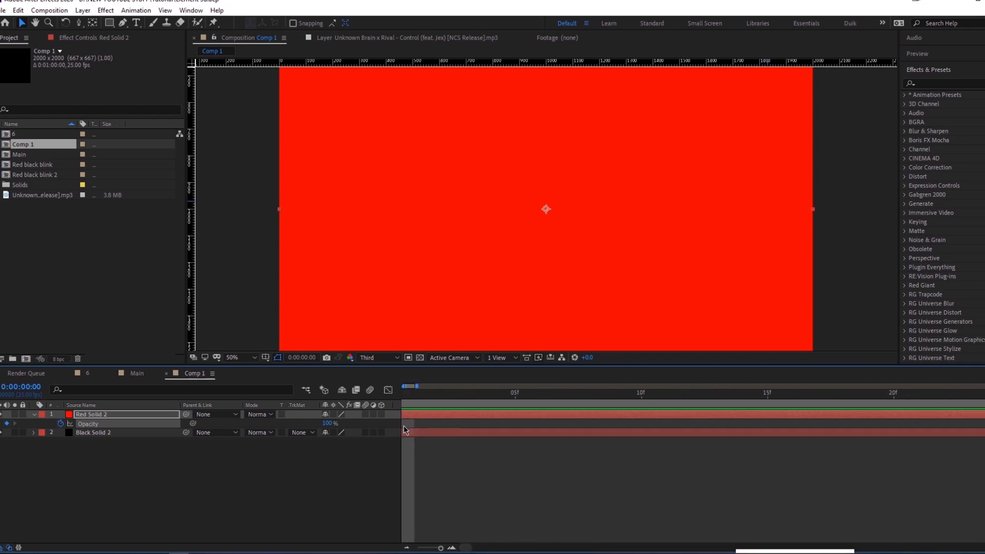
left_click_drag(467, 548, 442, 551)
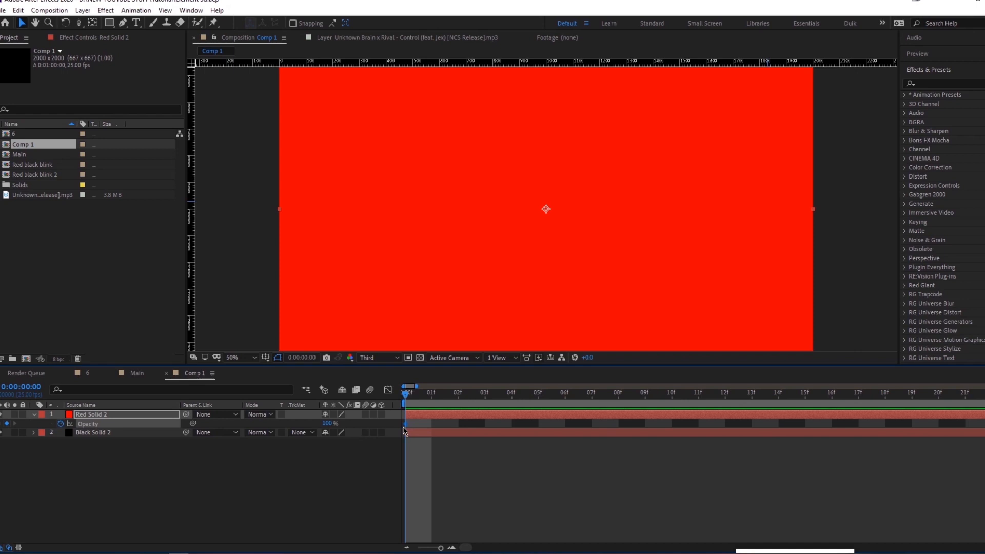
key("Page_Down")
key("Page_Down")
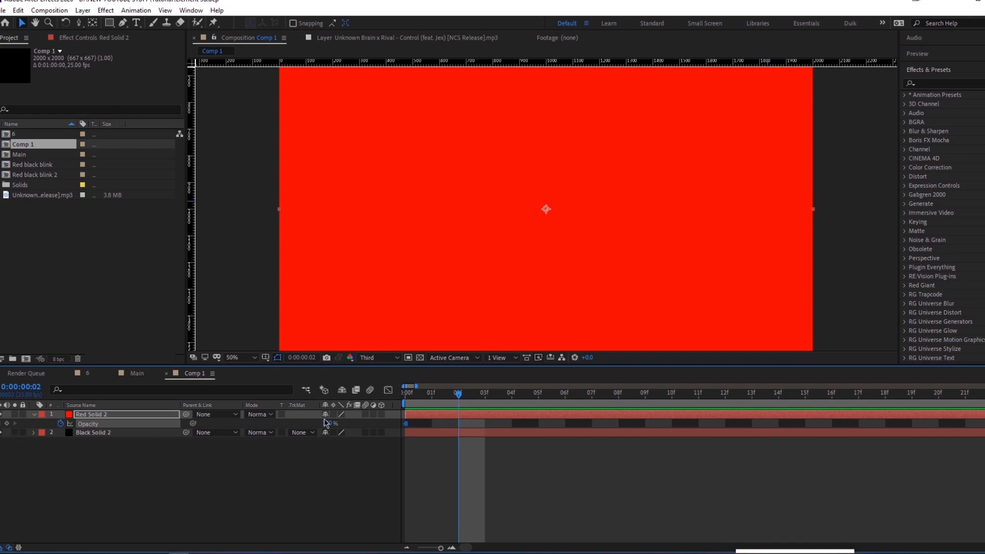
left_click_drag(327, 423, 205, 455)
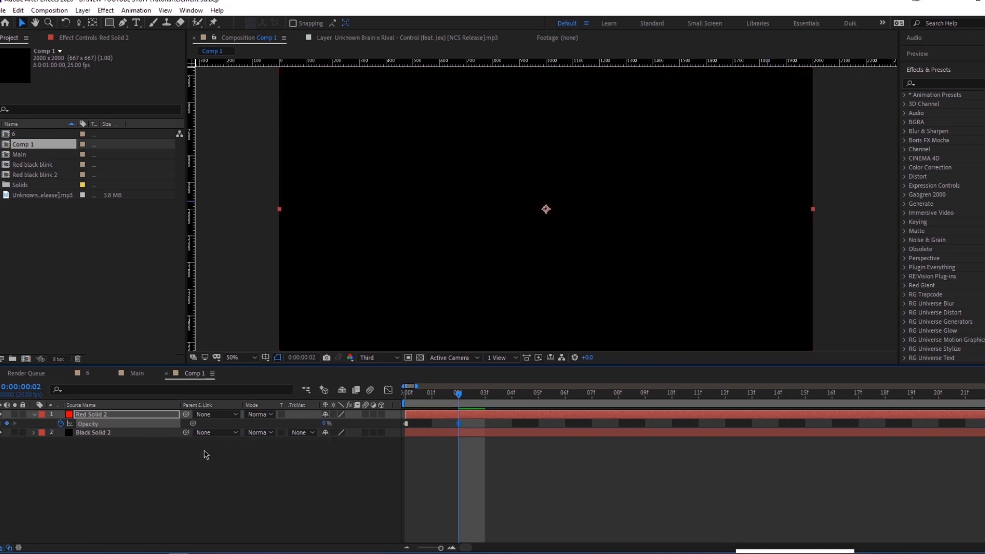
key("Page_Down")
key("Page_Down")
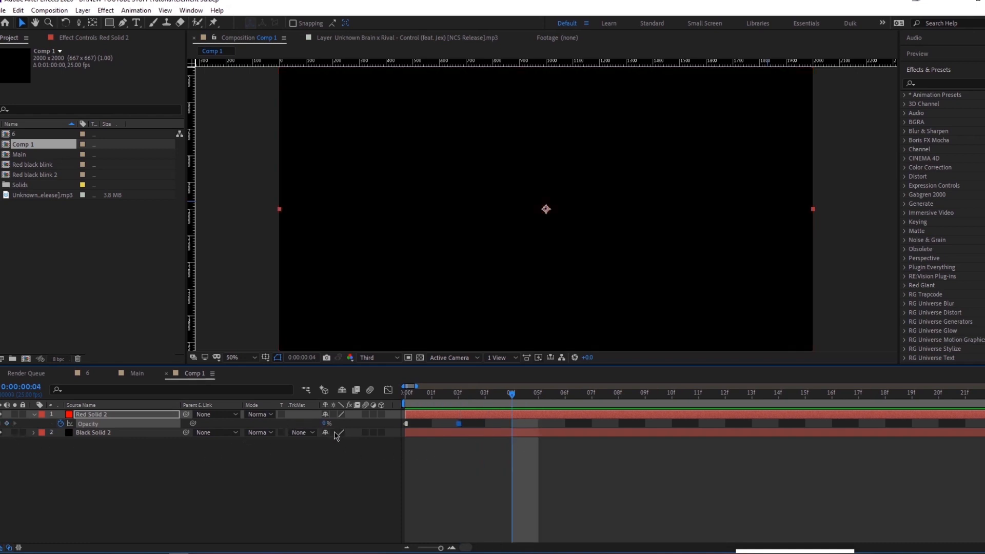
left_click_drag(325, 424, 599, 441)
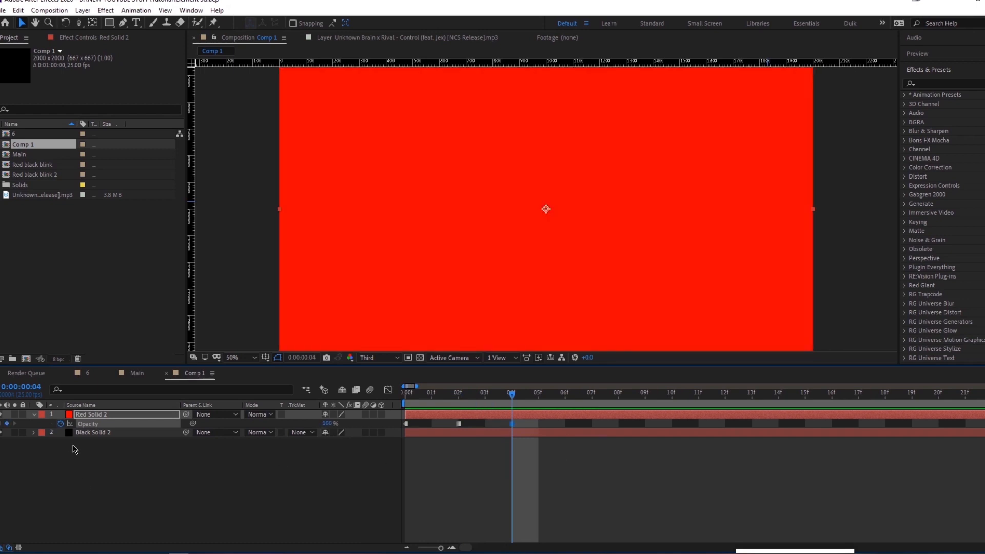
Add the expression loopOut() to the red solid's Opacity.
left_click(61, 425, "alt")
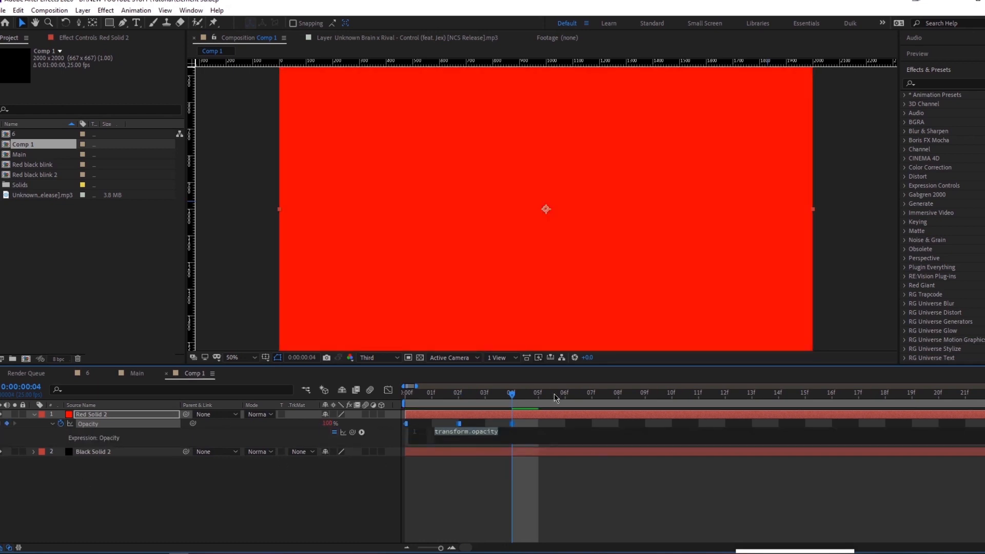
type("loop")
key("Down")
key("Down")
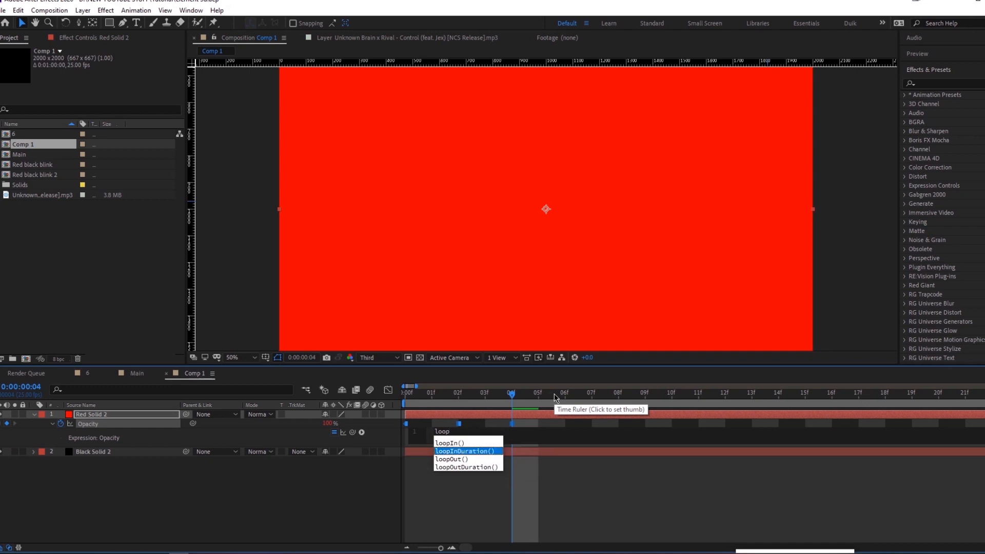
key("Return")
Preview the red and black blinking from the composition start and show a wider time range.
left_click(407, 394)
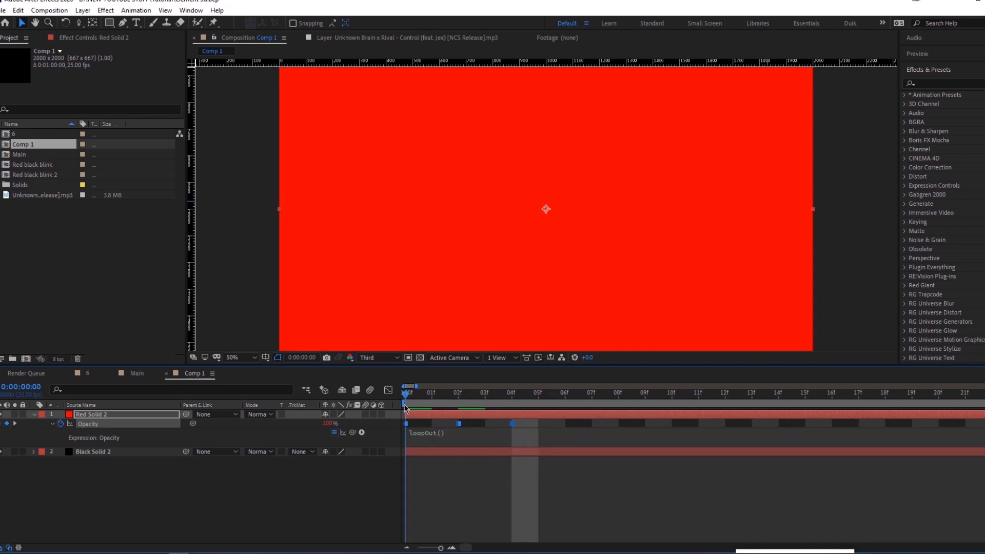
key("space")
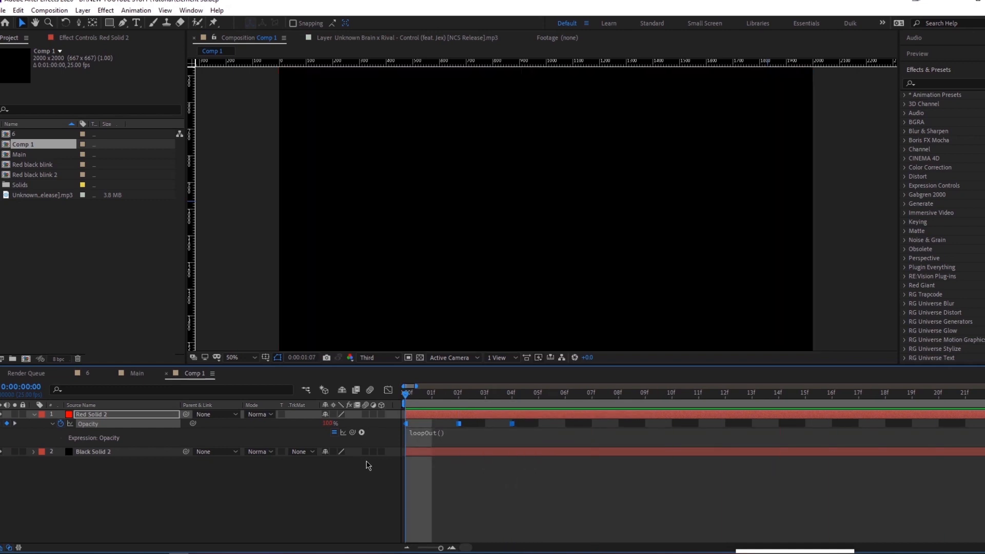
key("space")
scroll(360, 475, "down", 2)
left_click_drag(488, 548, 462, 546)
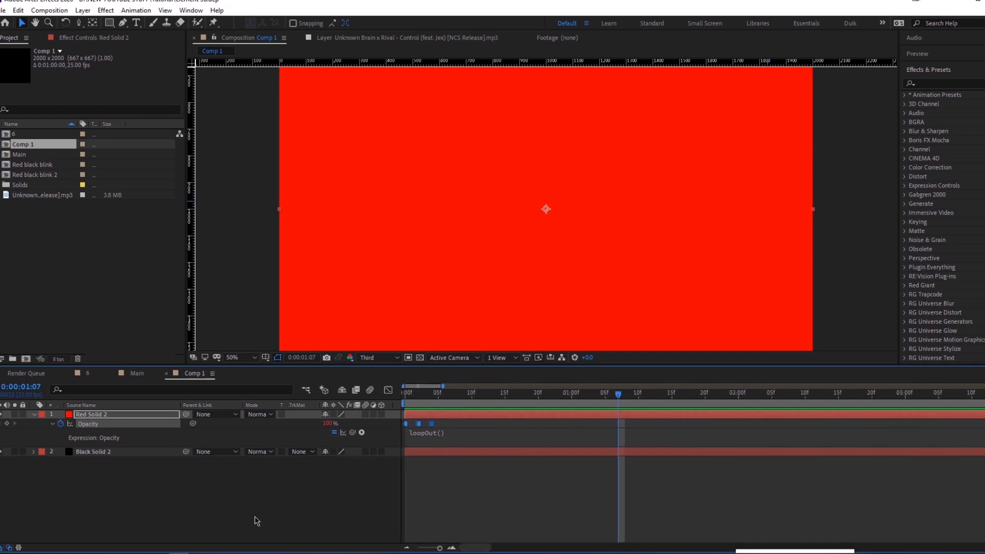
Rename the blinking composition as RB BLINK in its composition settings.
left_click(205, 500)
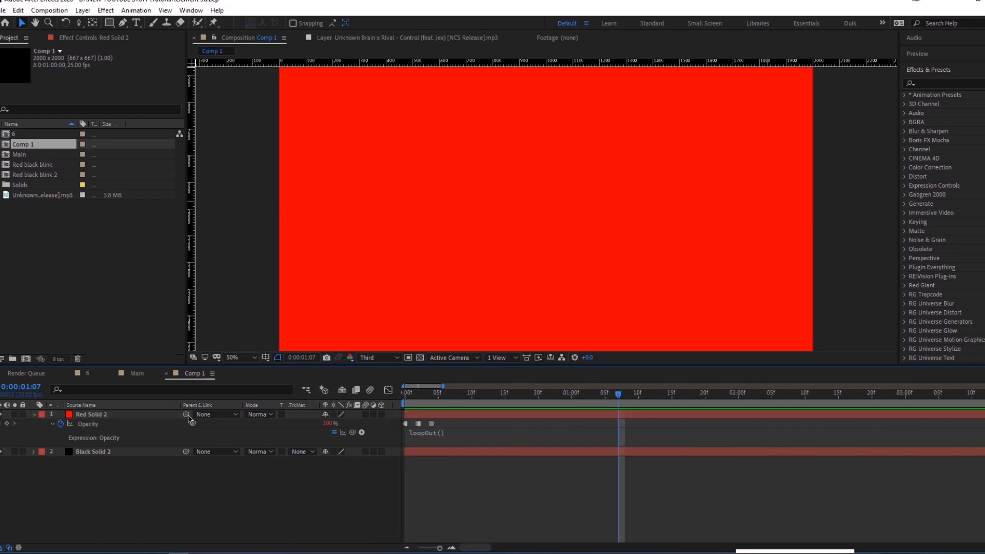
left_click(49, 10)
left_click(72, 36)
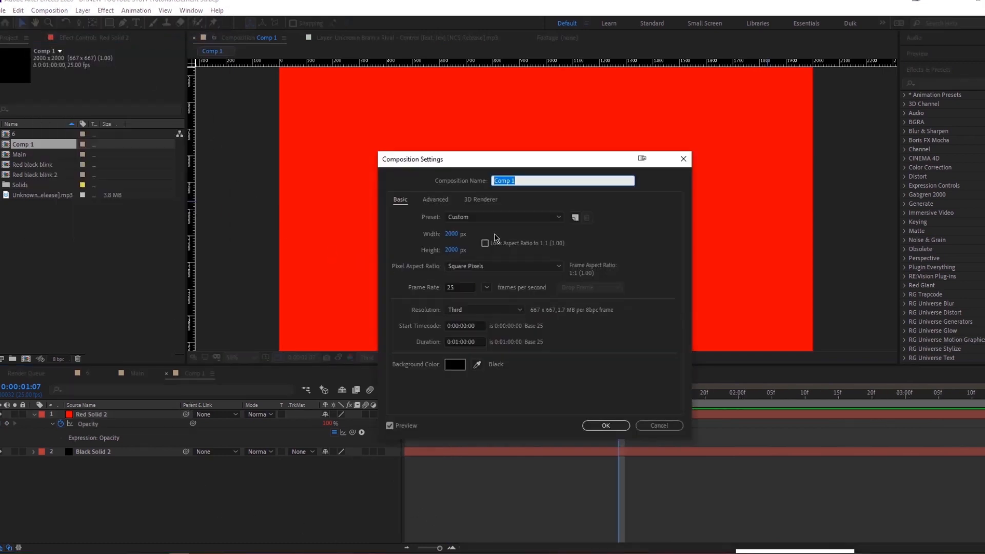
type("RB")
key("Return")
type("B")
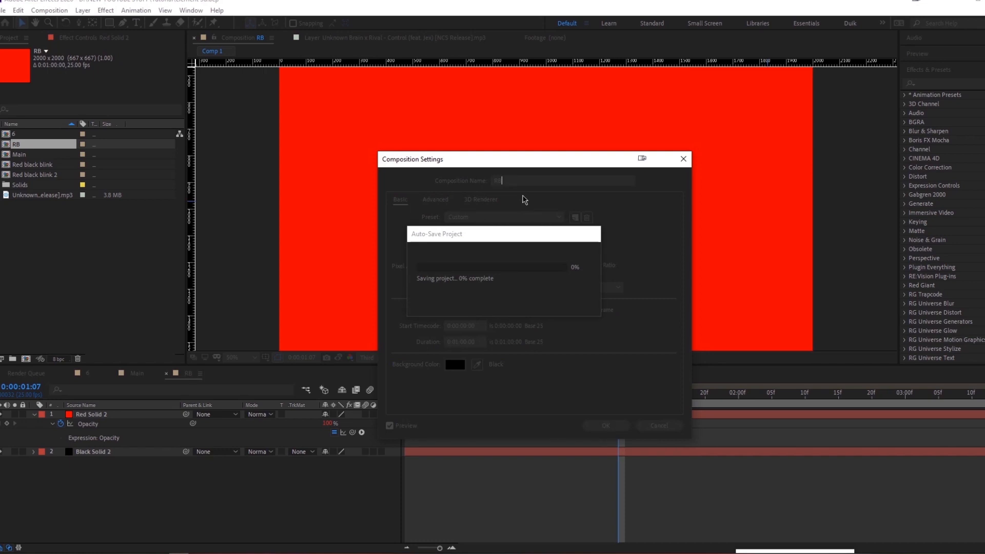
type(" BLINK")
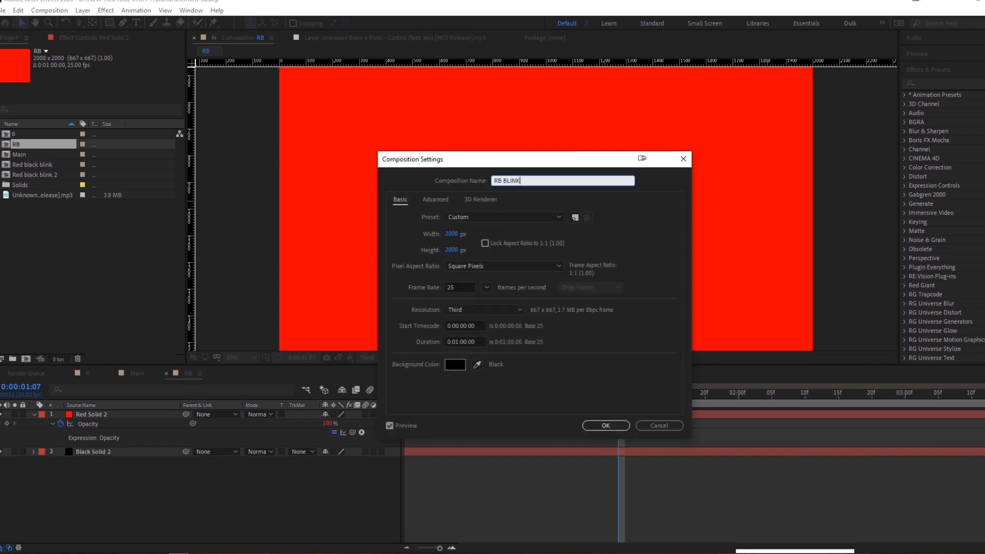
key("Return")
Duplicate the RB BLINK composition, open the copy and go to its first frame.
left_click(43, 148)
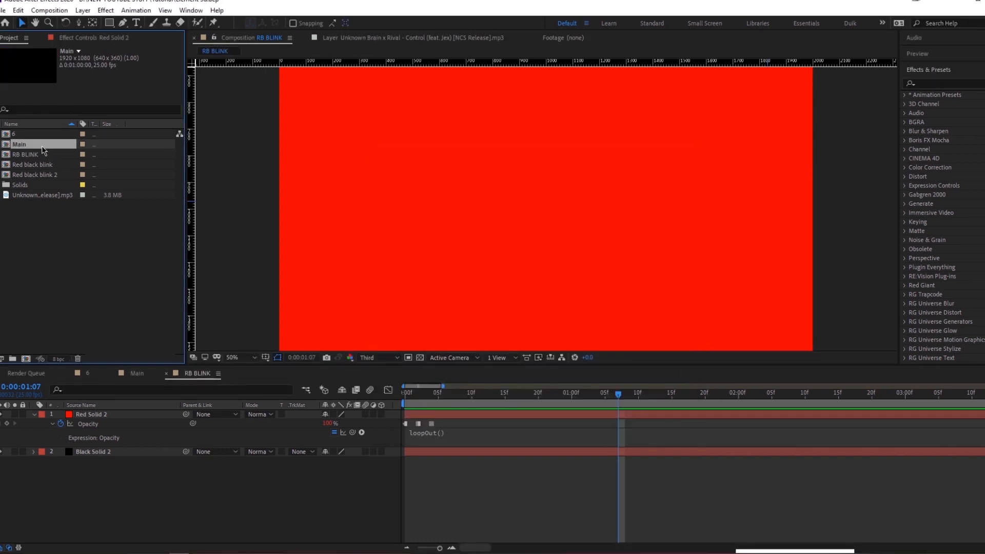
left_click(43, 155)
key("ctrl+d")
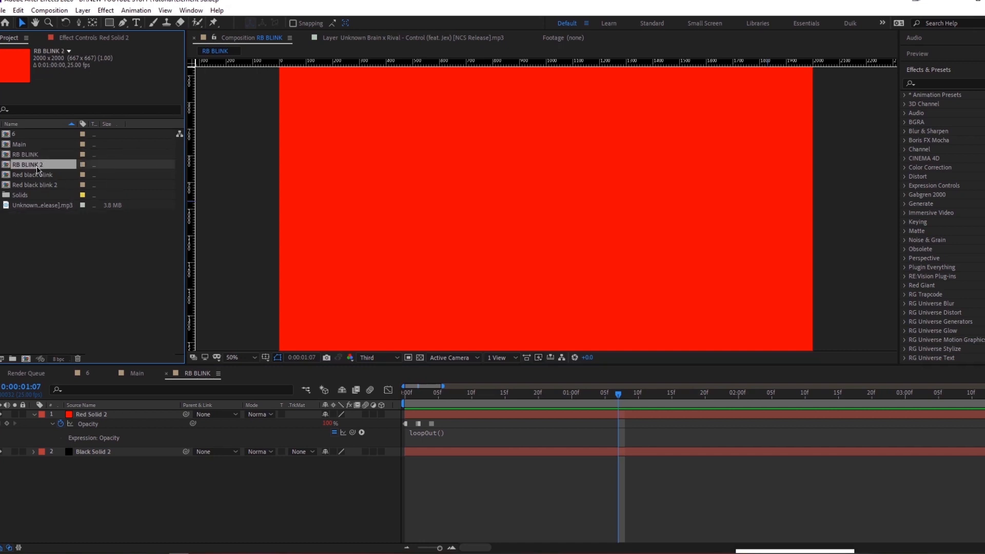
double_click(36, 165)
left_click(401, 402)
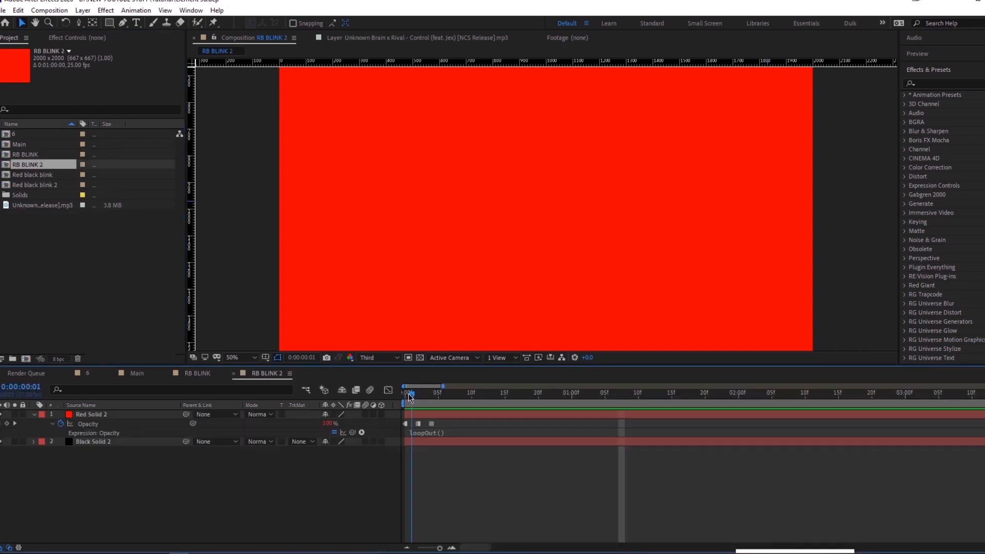
key("=")
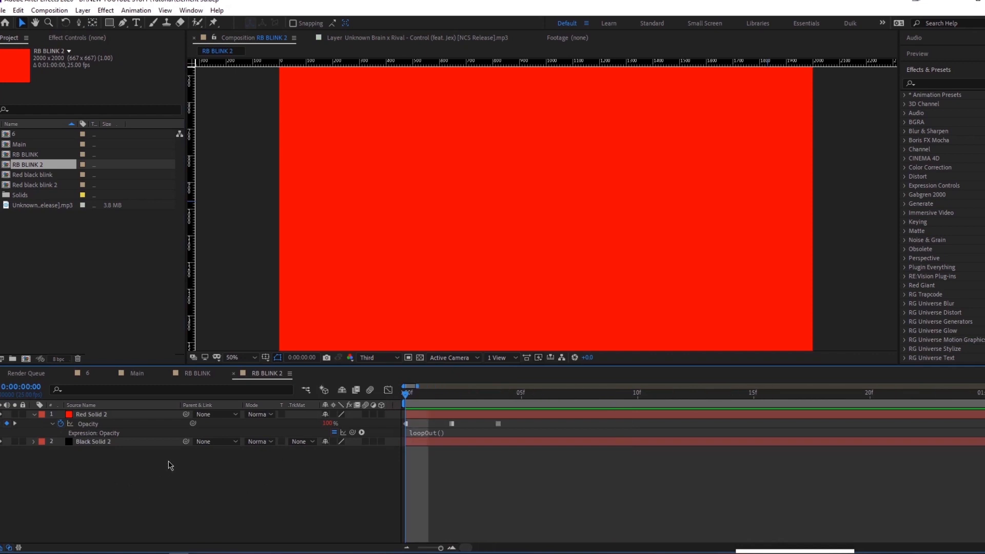
Set the red solid's Opacity keyframes to 0% at frame 0, 100% at frame 2 and 0% at frame 4, and preview the inverted blinking.
left_click(328, 424)
type("0")
key("Return")
left_click(448, 398)
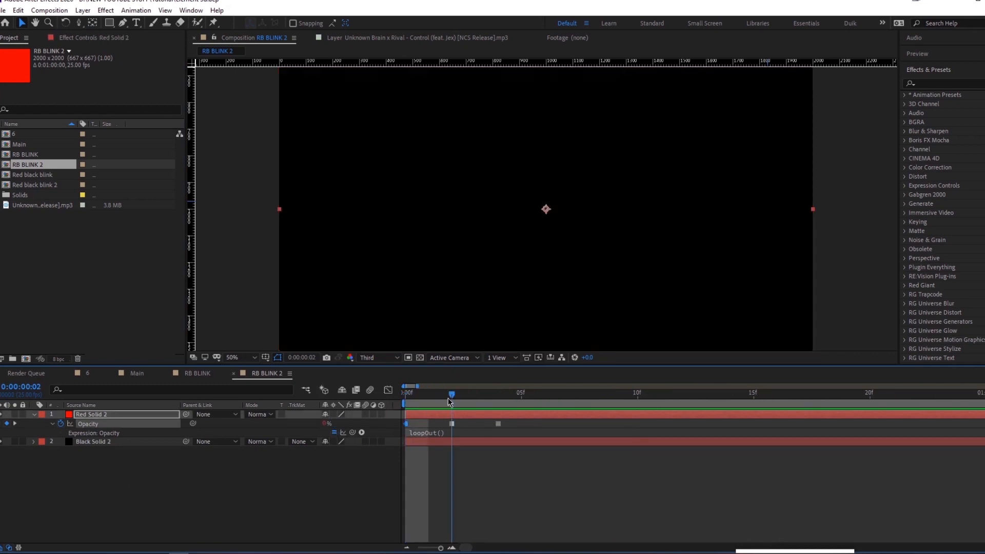
left_click(326, 424)
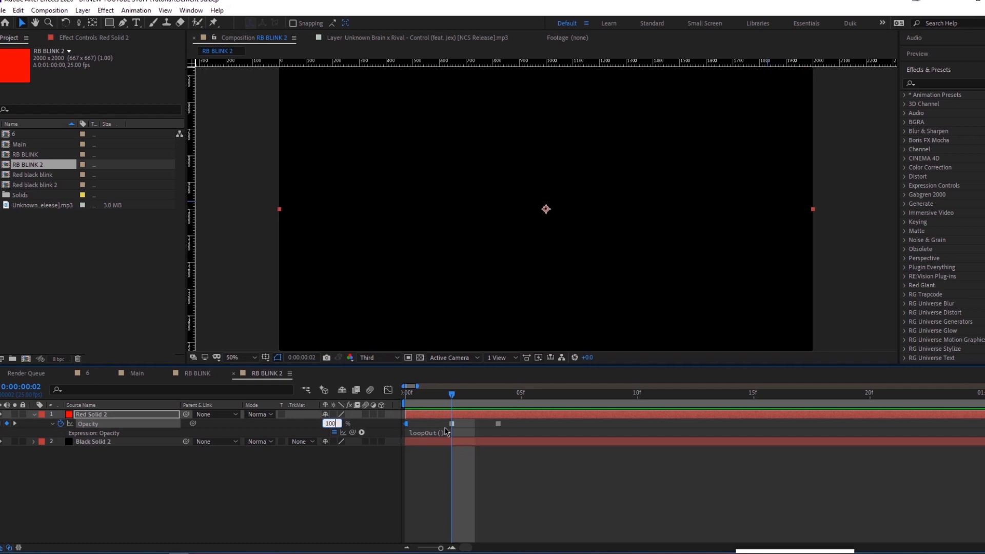
left_click(499, 398)
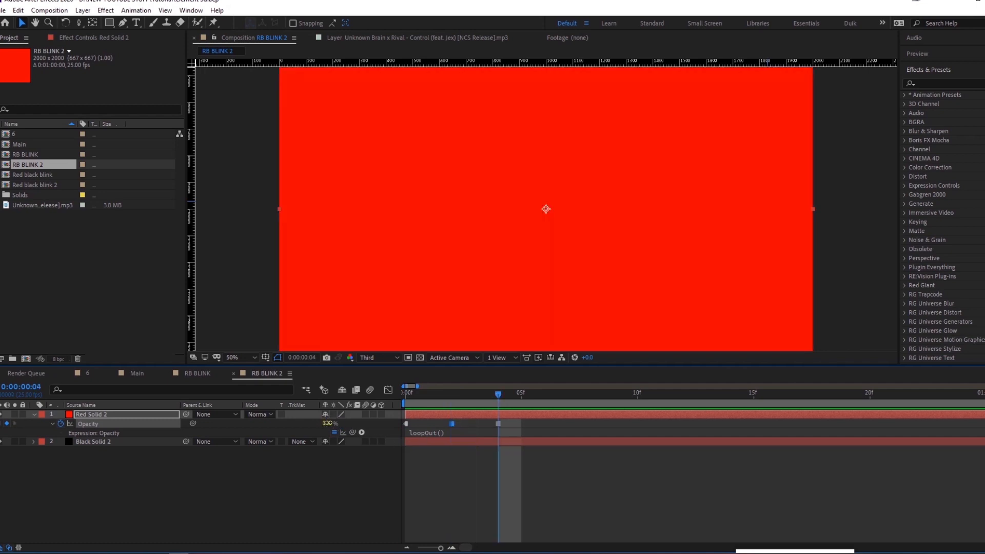
left_click(329, 423)
type("0")
key("Return")
left_click_drag(443, 397, 406, 397)
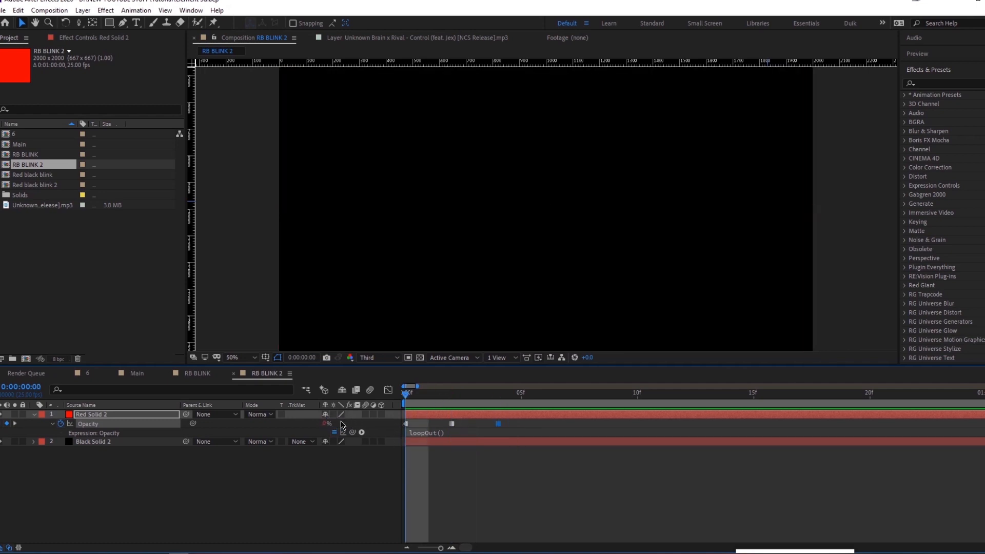
key("space")
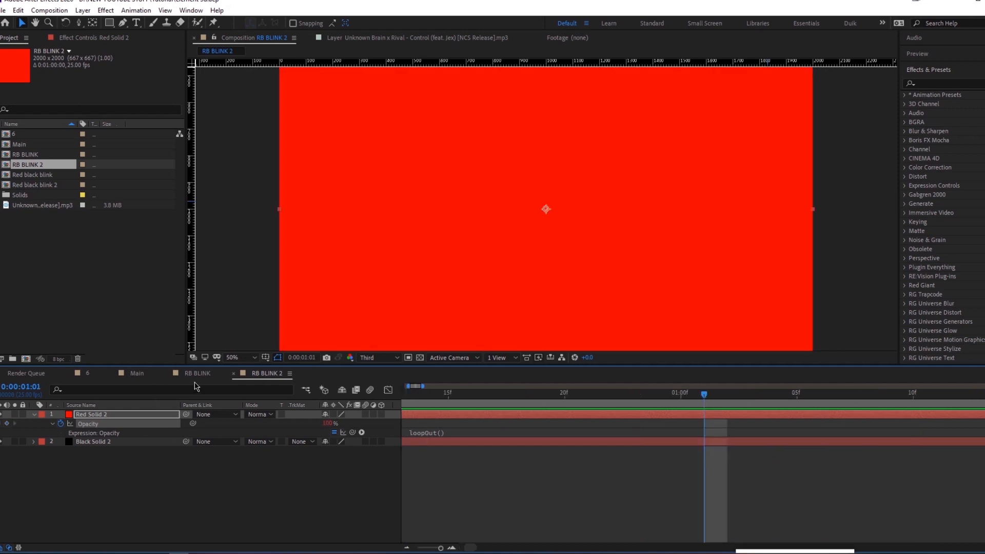
Add the RB BLINK and RB BLINK 2 compositions to the Main composition below the Element layer.
left_click(136, 375)
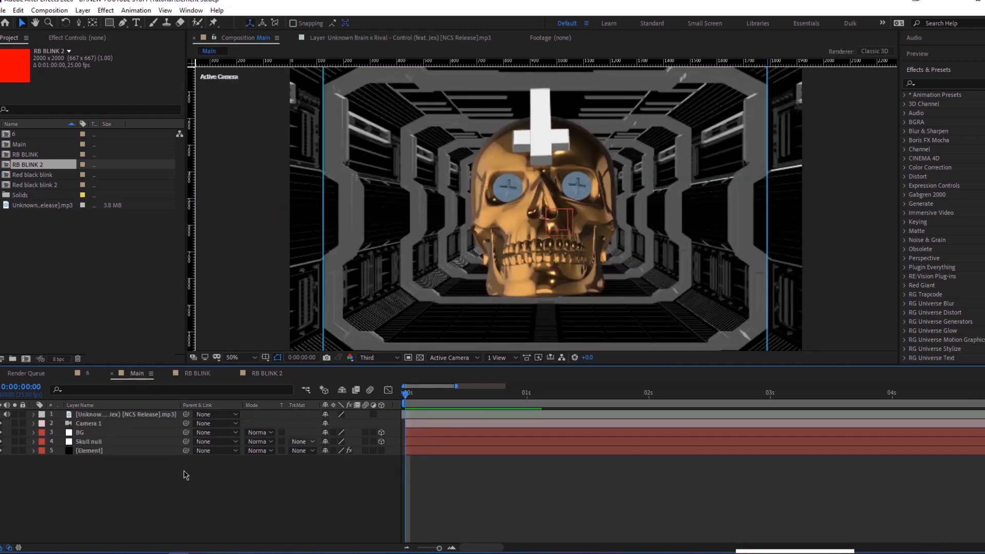
left_click(25, 154, "ctrl")
left_click_drag(26, 156, 91, 460)
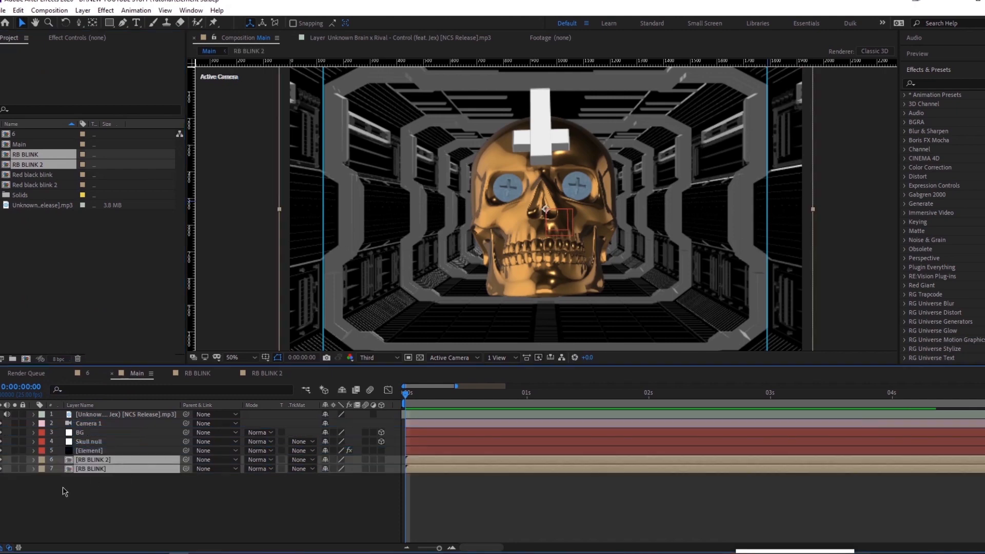
Assign RB BLINK to Layer 1 and RB BLINK 2 to Layer 2 of the Element effect's custom texture maps.
left_click(81, 451)
left_click(79, 38)
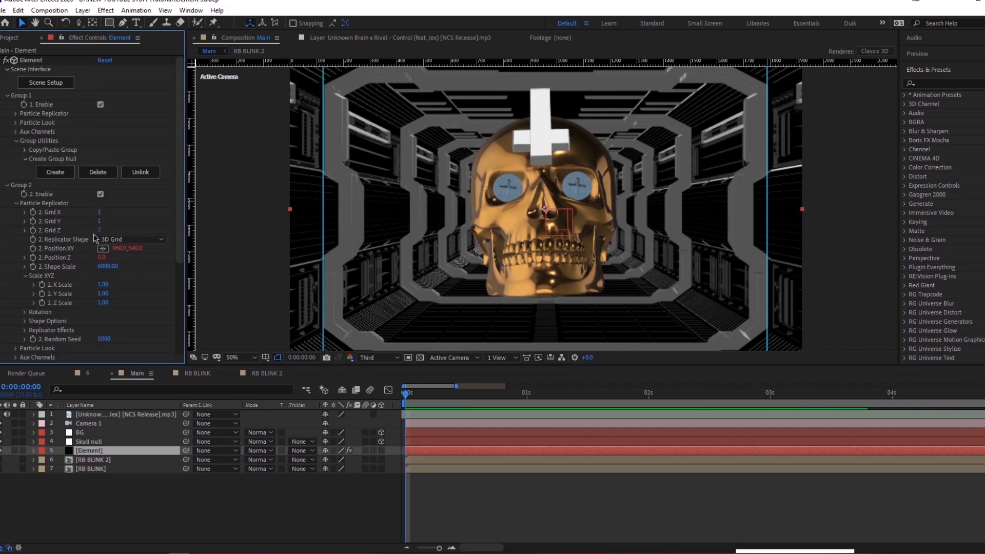
scroll(68, 296, "up", 3)
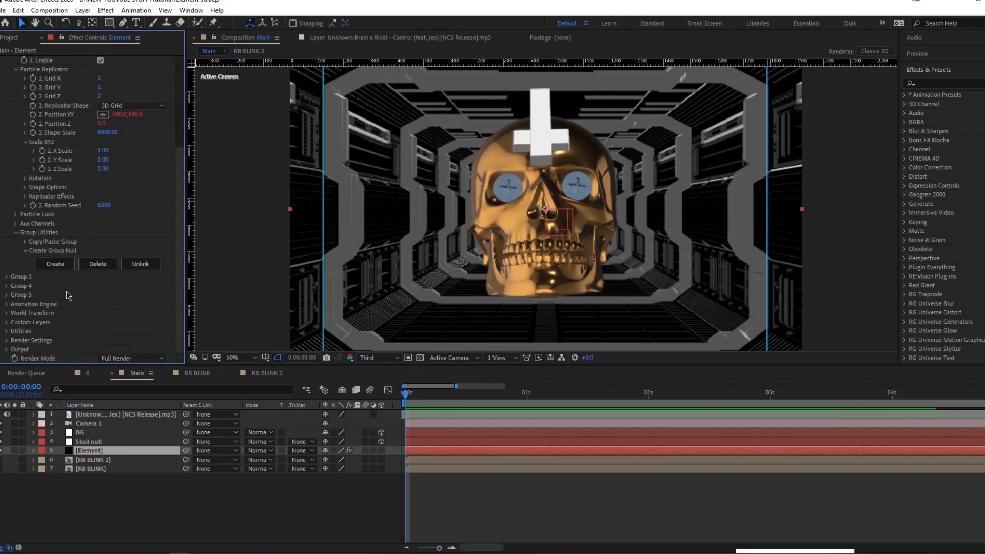
left_click(6, 322)
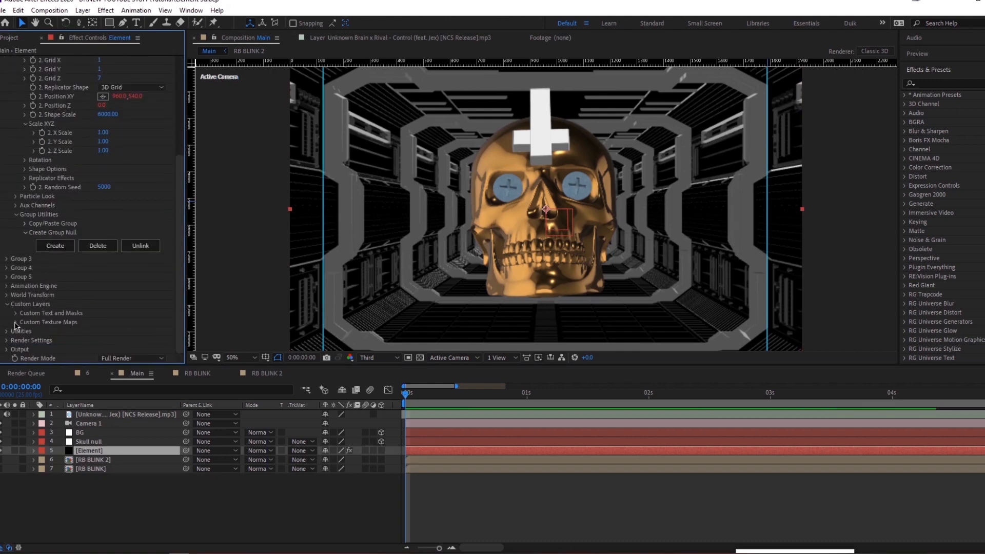
left_click(16, 322)
left_click(117, 141)
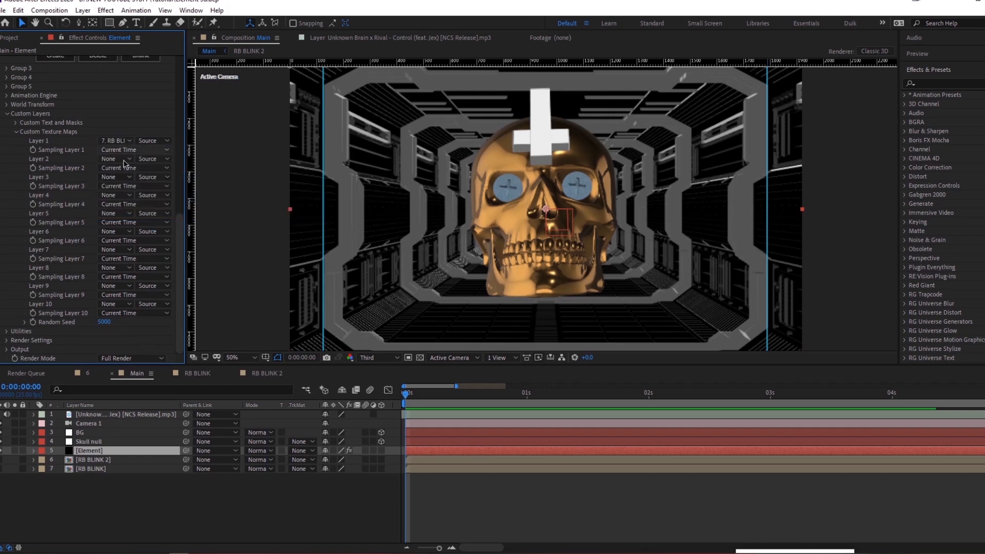
left_click(123, 159)
left_click(124, 235)
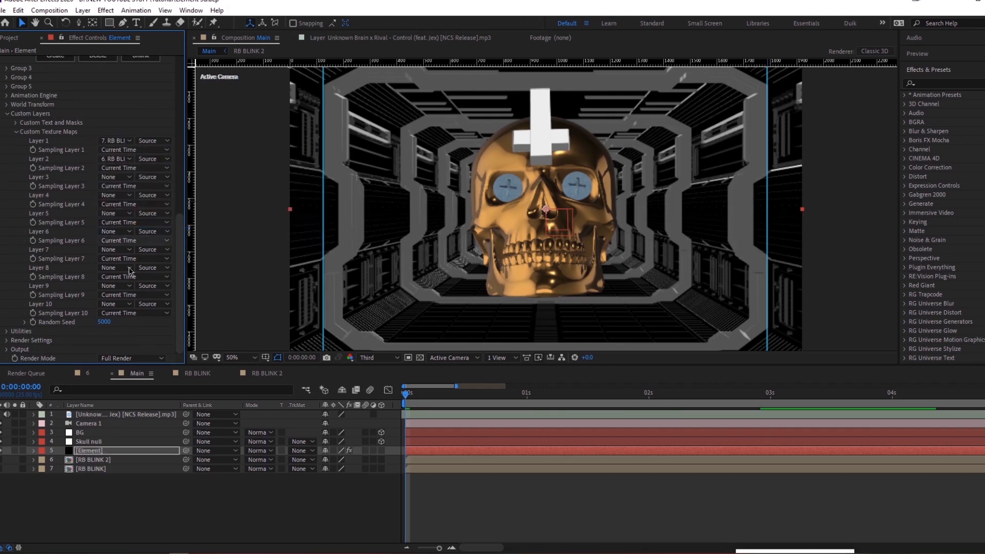
Open Element's Scene Setup and apply the Plastic_White physical material preset to the corridor's frame parts.
scroll(57, 220, "up", 10)
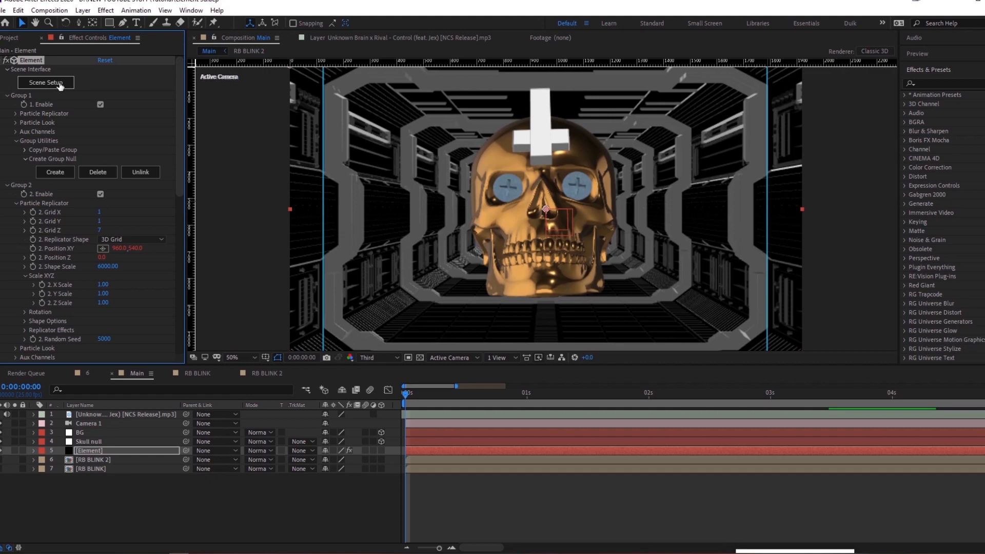
left_click(60, 83)
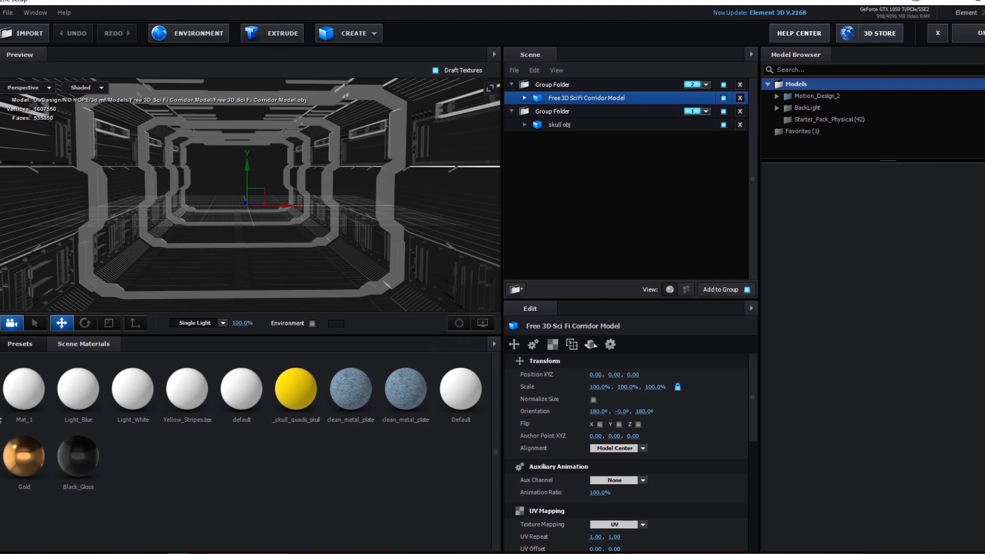
left_click(20, 344)
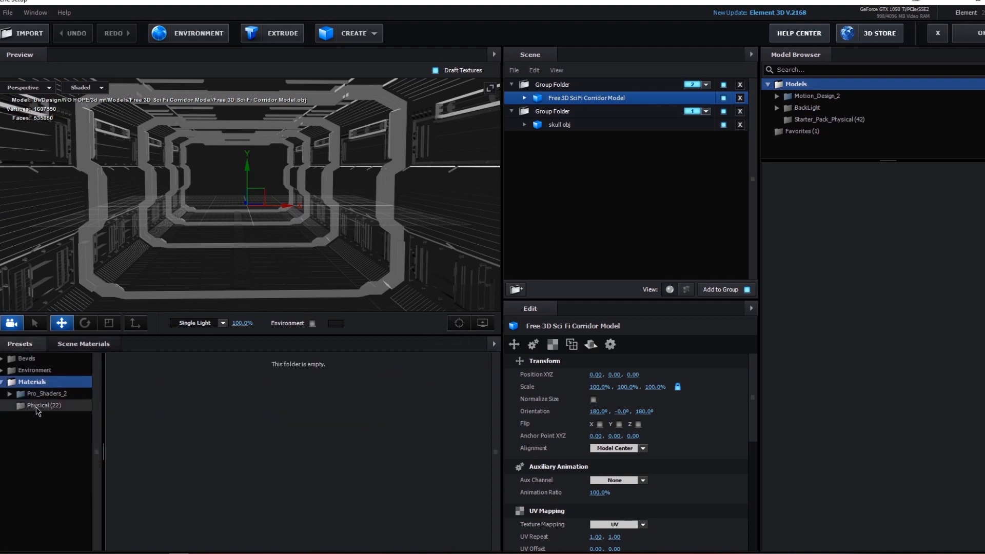
left_click(35, 406)
left_click_drag(245, 462, 382, 188)
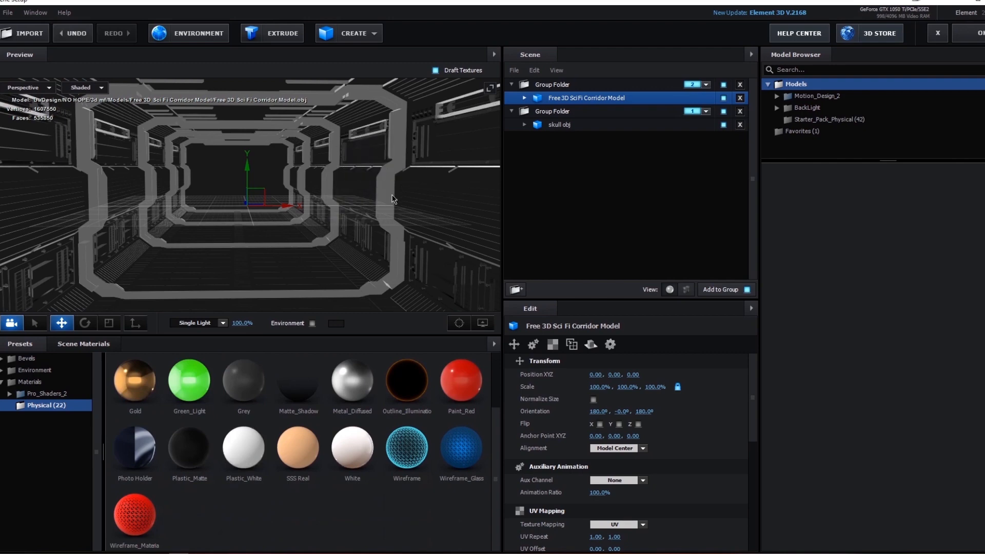
left_click_drag(432, 218, 394, 258)
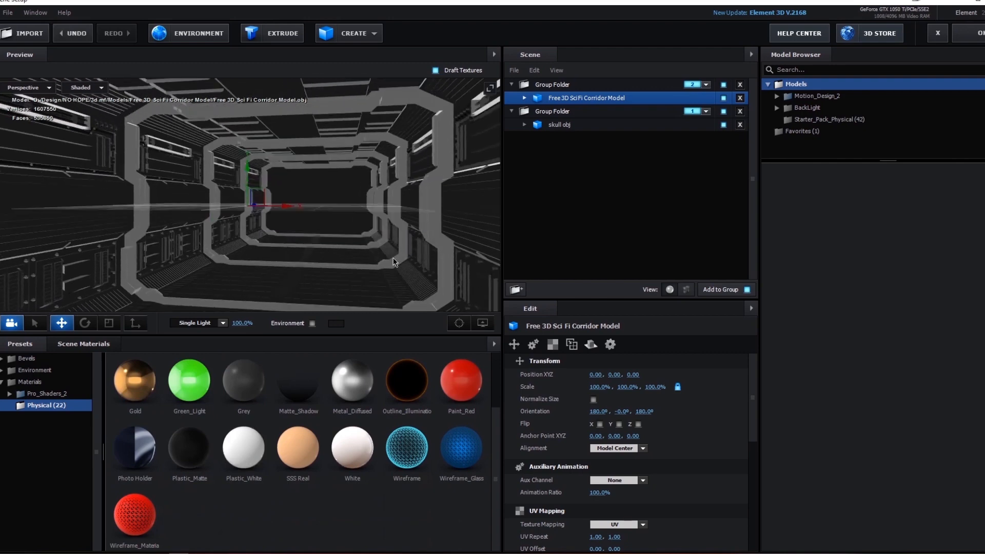
Set Custom Layer 1 [RB BLINK] as the corridor's Plastic_White diffuse texture with 77% saturation.
left_click(525, 97)
left_click(580, 111)
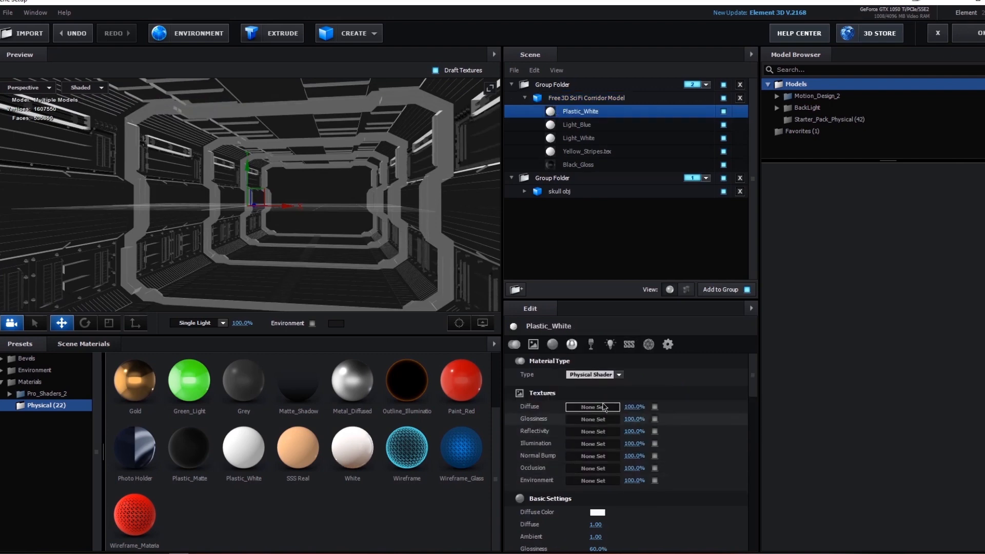
left_click(604, 408)
left_click(590, 344)
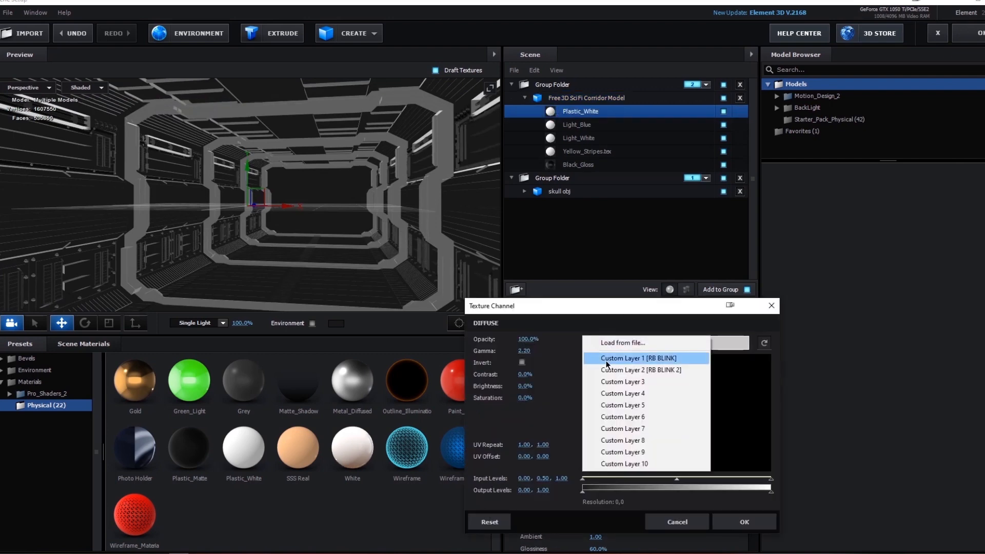
left_click(607, 362)
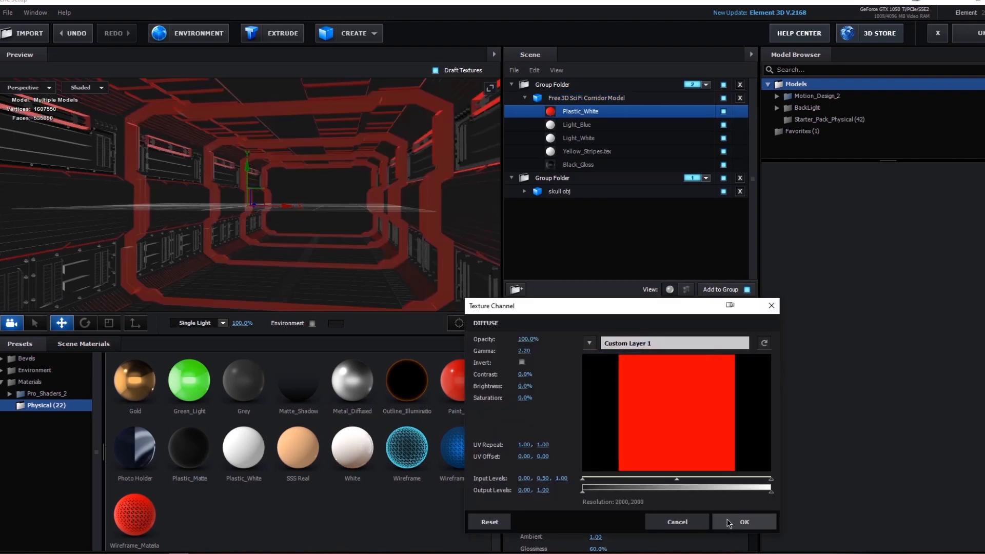
left_click_drag(528, 397, 685, 434)
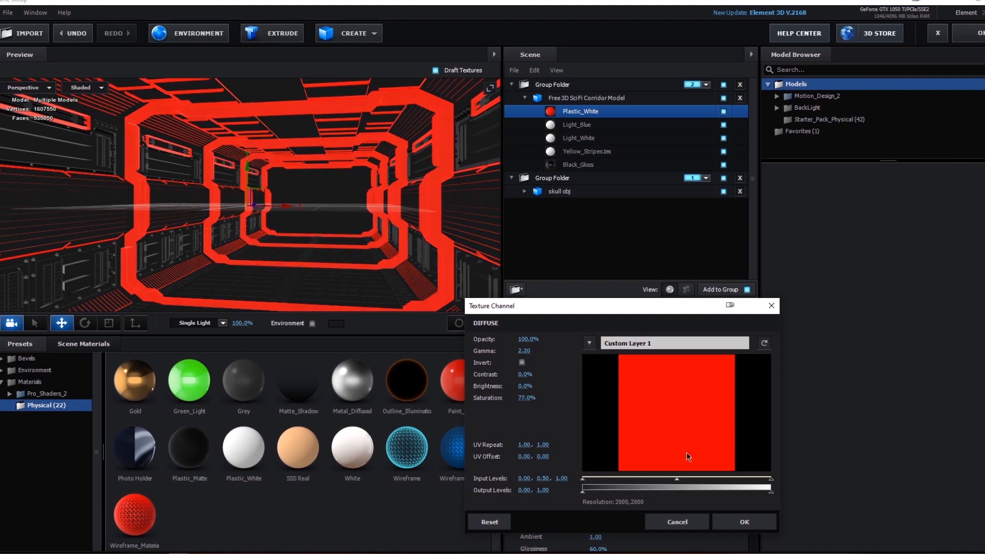
left_click(745, 522)
Set Custom Layer 2 [RB BLINK 2] as the diffuse texture of the skull's Default material and accept the scene setup.
scroll(643, 509, "down", 3)
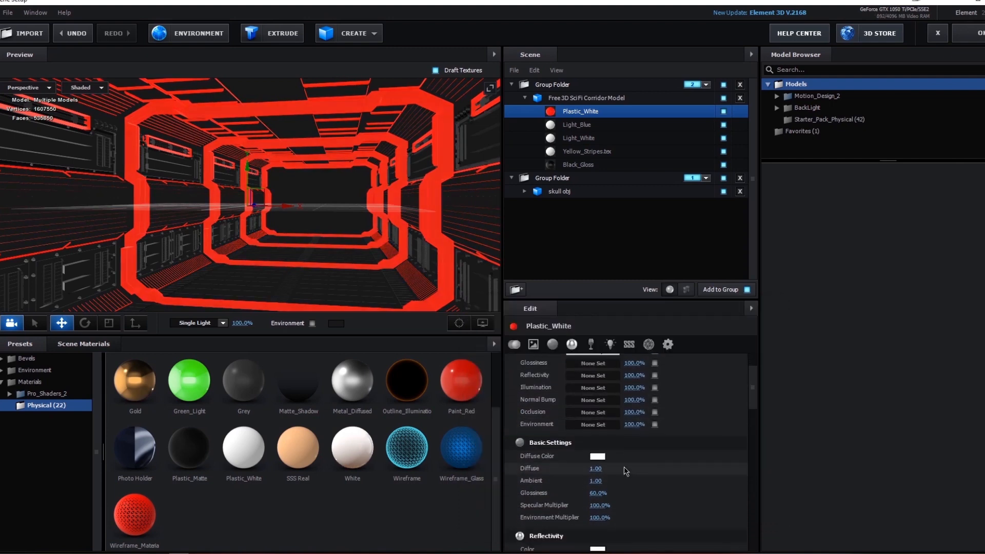
left_click(524, 193)
left_click(558, 246)
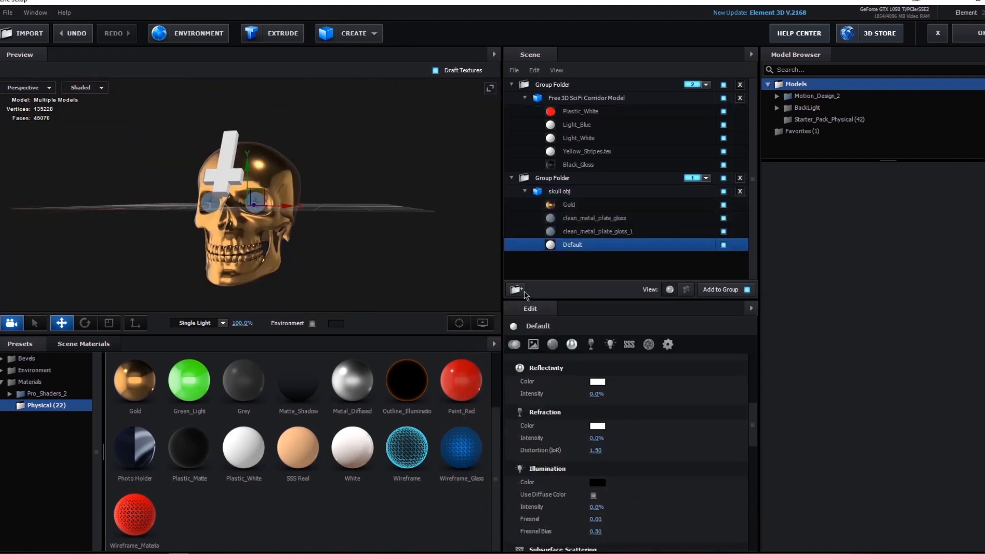
scroll(538, 420, "up", 5)
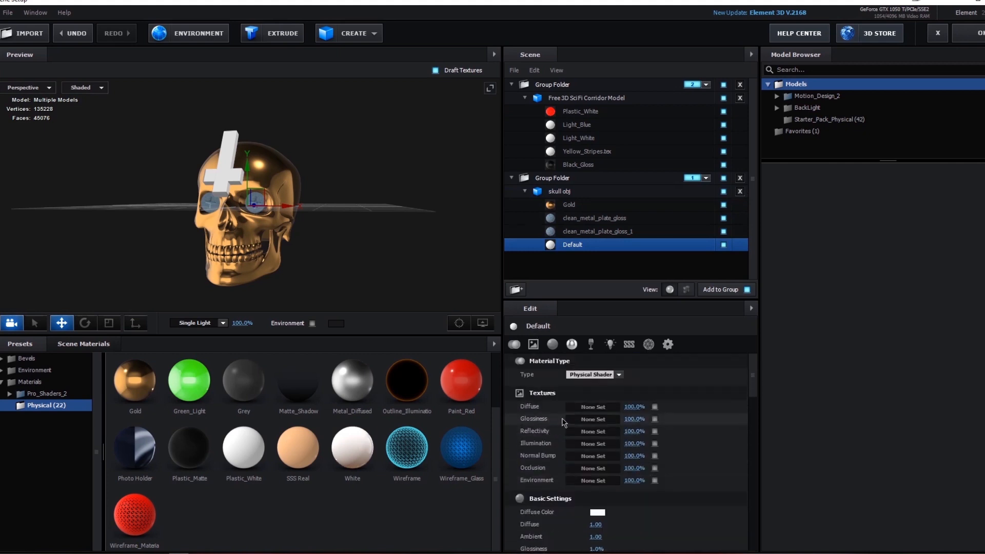
left_click(593, 407)
left_click(595, 343)
left_click(611, 370)
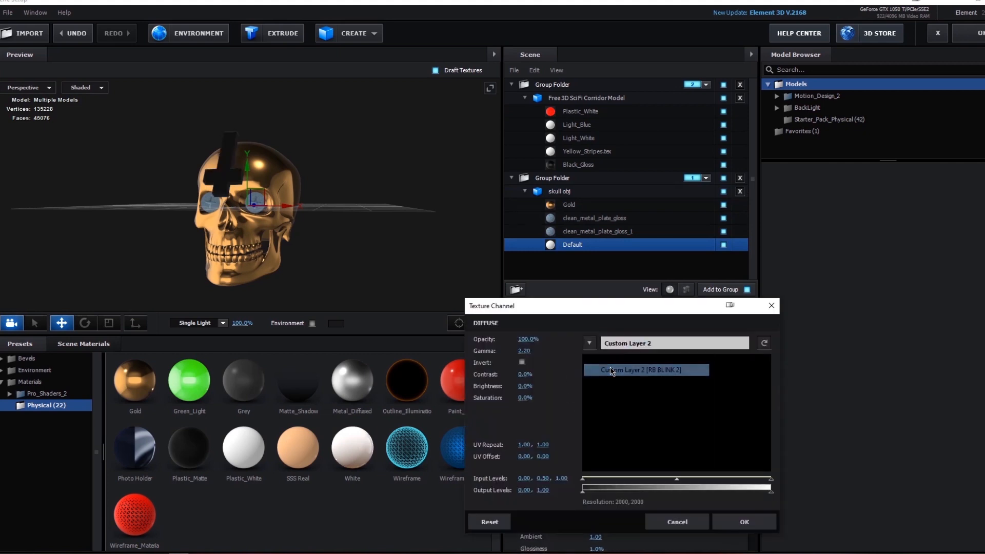
left_click(731, 522)
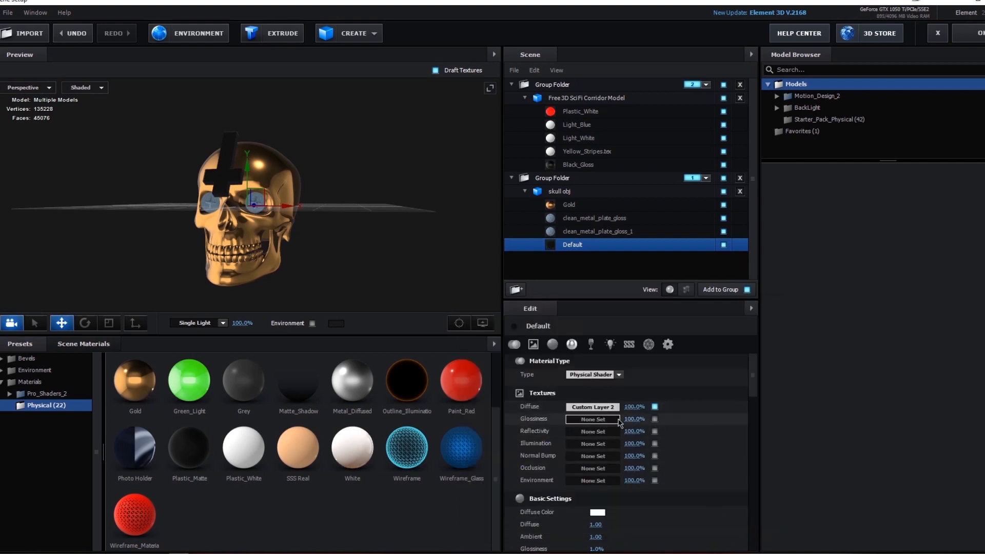
left_click(967, 35)
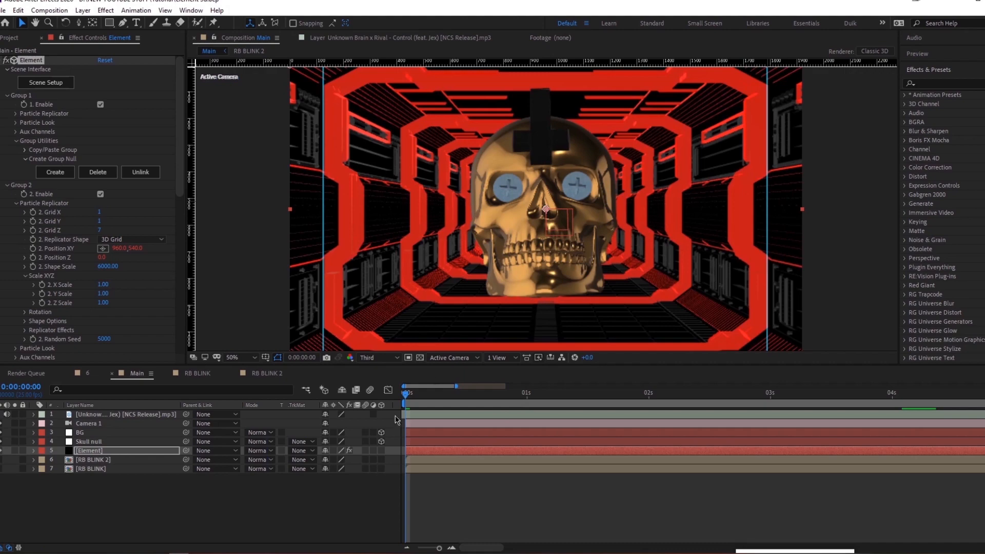
Preview the Main composition from its first frame to check the blinking corridor and cross.
left_click_drag(416, 394, 380, 412)
key("space")
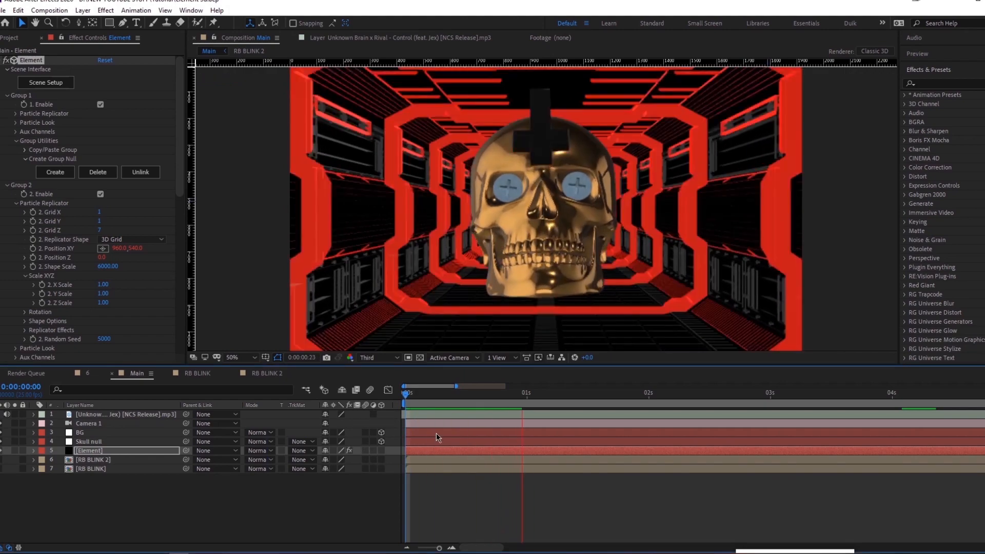
key("space")
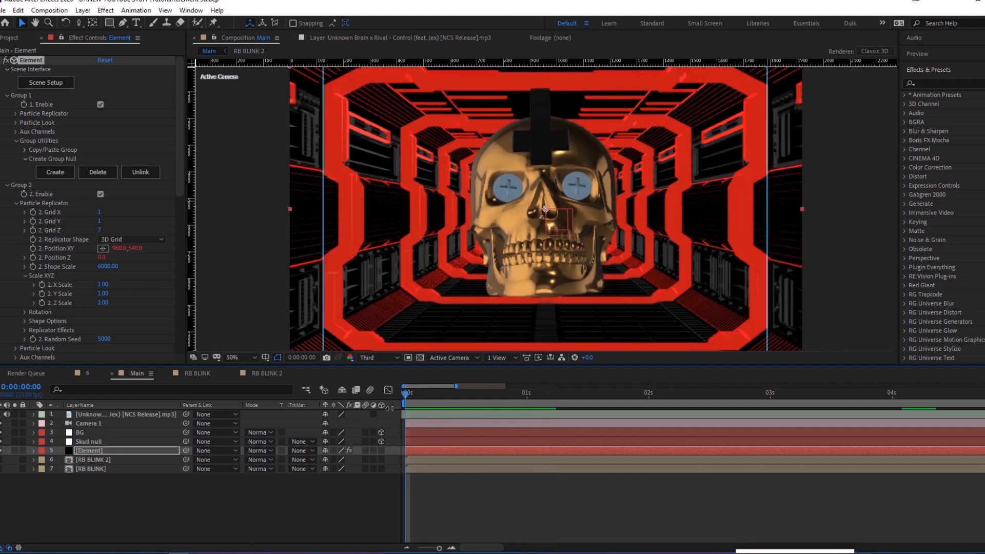
key("space")
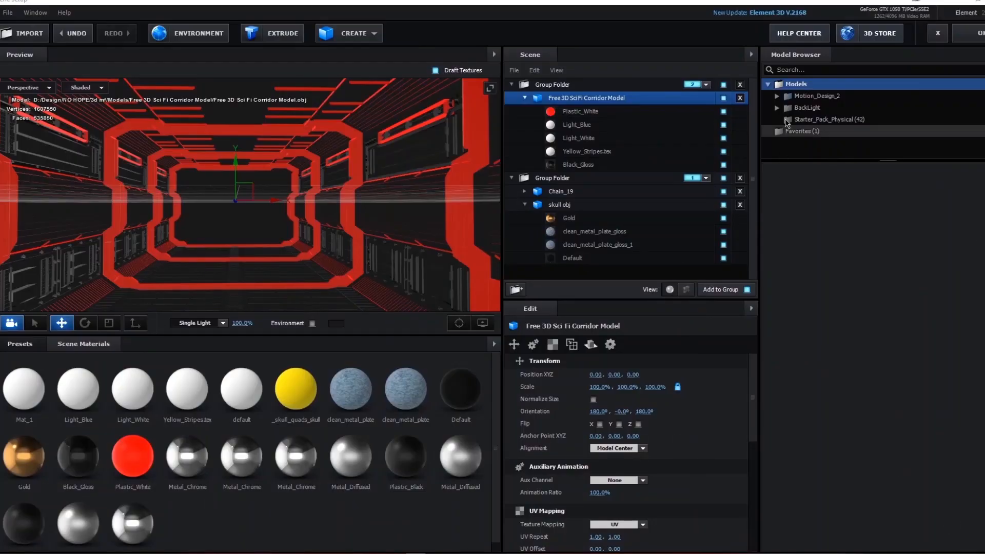
Add the Chain_06 model from the Motion_Design_2 Chains folder to the corridor's group and scale it to 2869.5%.
left_click(777, 96)
scroll(793, 122, "down", 1)
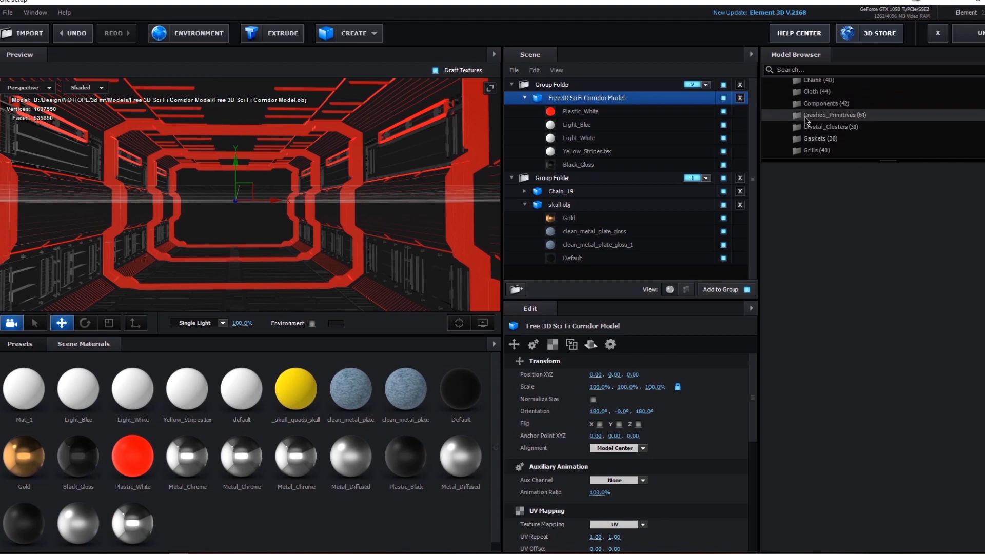
left_click(820, 117)
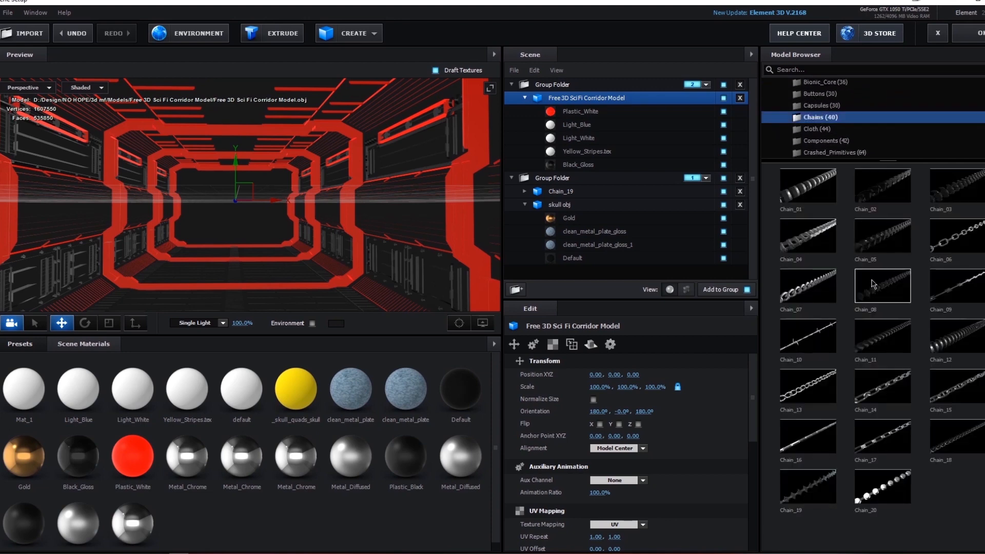
left_click(937, 242)
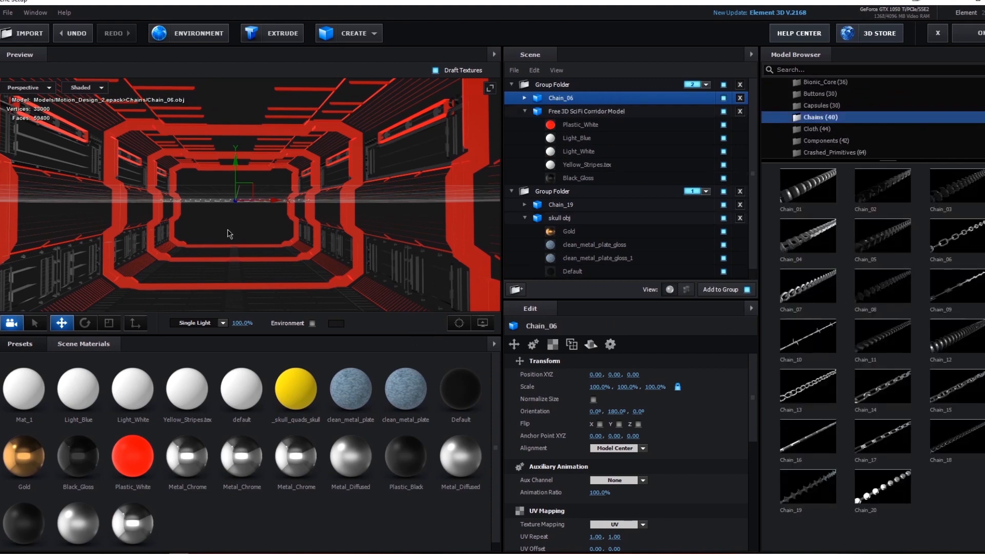
left_click_drag(597, 386, 693, 387)
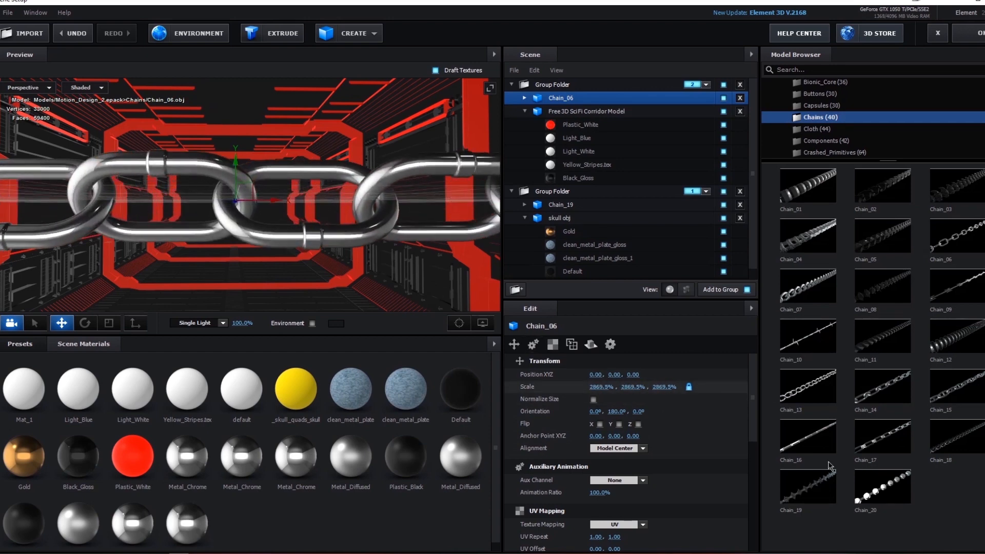
Set the Chain_06 model's Y orientation to 90° so the chain runs along the corridor.
left_click_drag(618, 413, 542, 426)
right_click(616, 415)
left_click(615, 414)
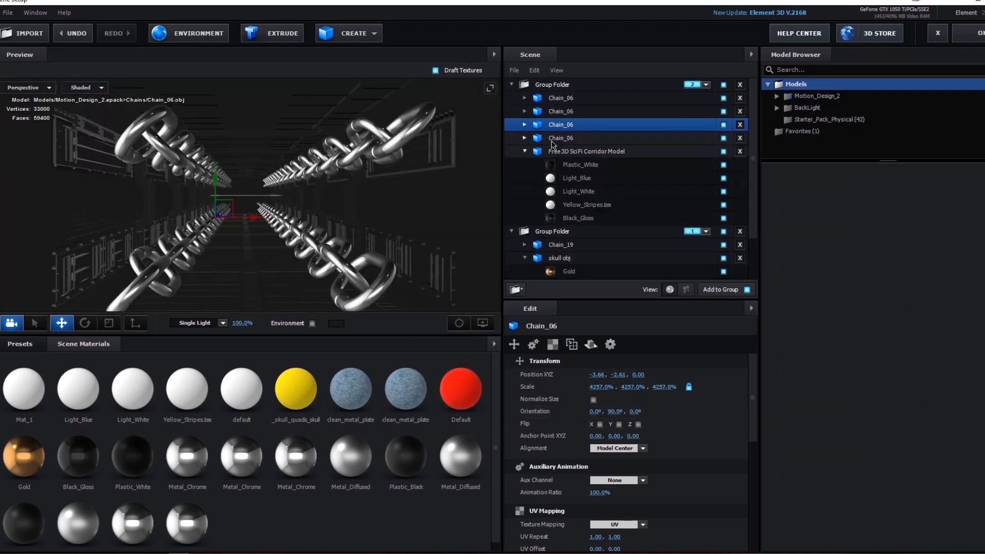
Move the first Chain_06 model in the corridor group outward to X position 3.65 and go back to the first frame of the Main composition.
left_click(575, 100)
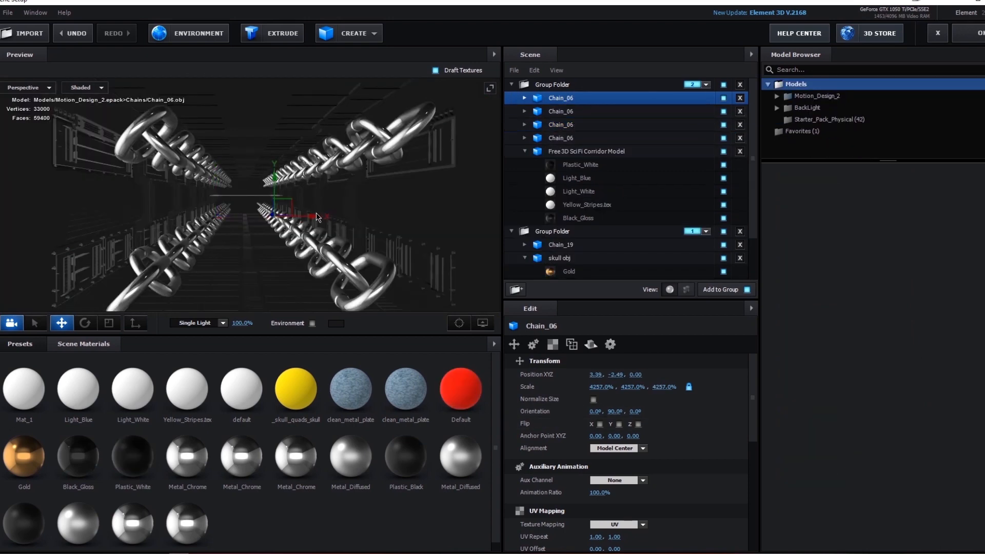
scroll(318, 219, "up", 3)
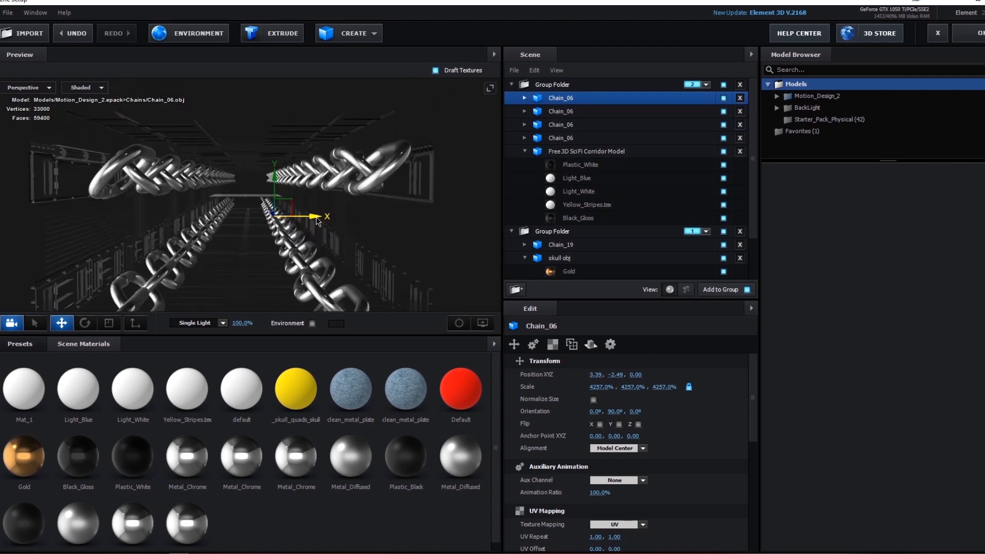
scroll(326, 227, "up", 2)
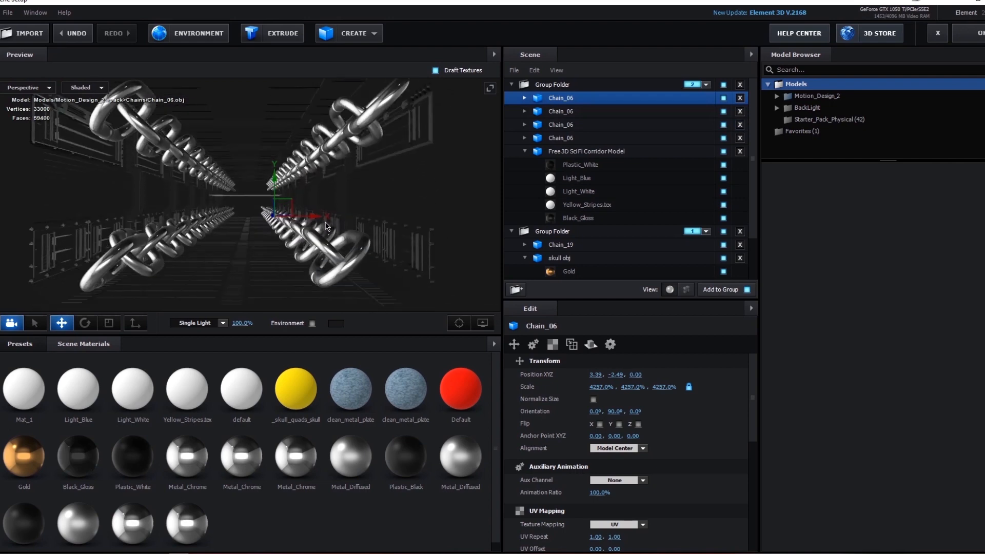
left_click_drag(319, 218, 329, 218)
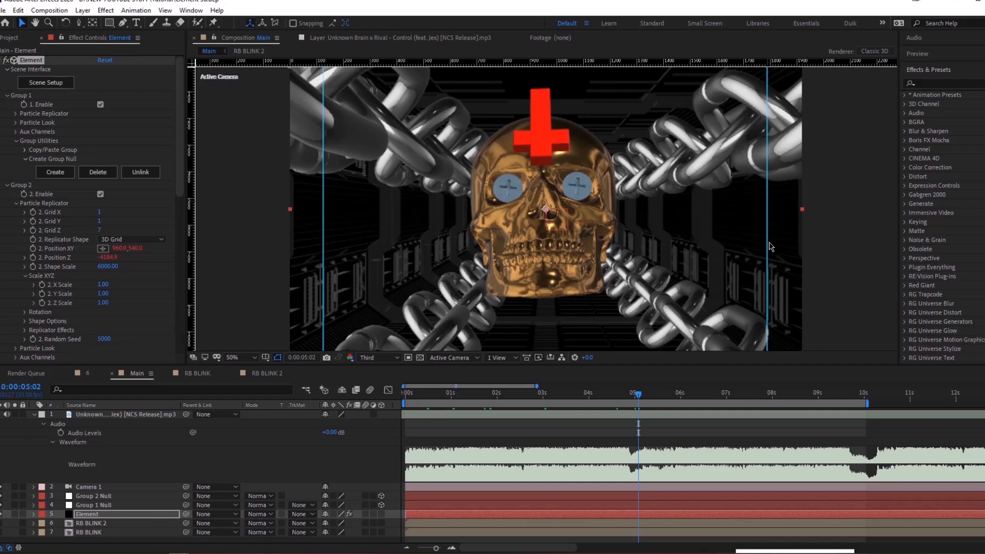
key("Home")
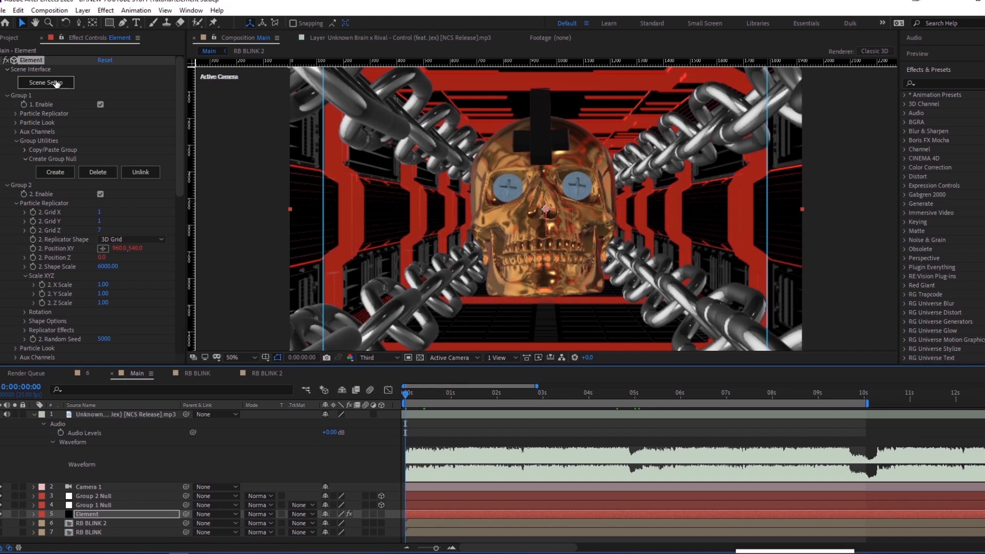
Reopen the Element scene setup and delete the Chain_19 model from the skull's group.
left_click(56, 83)
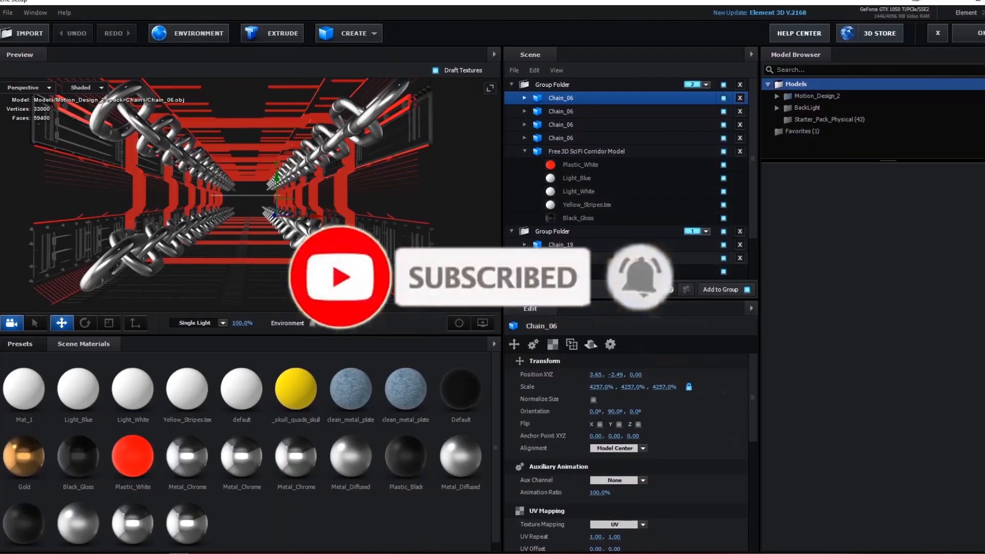
left_click(560, 258)
left_click(567, 246)
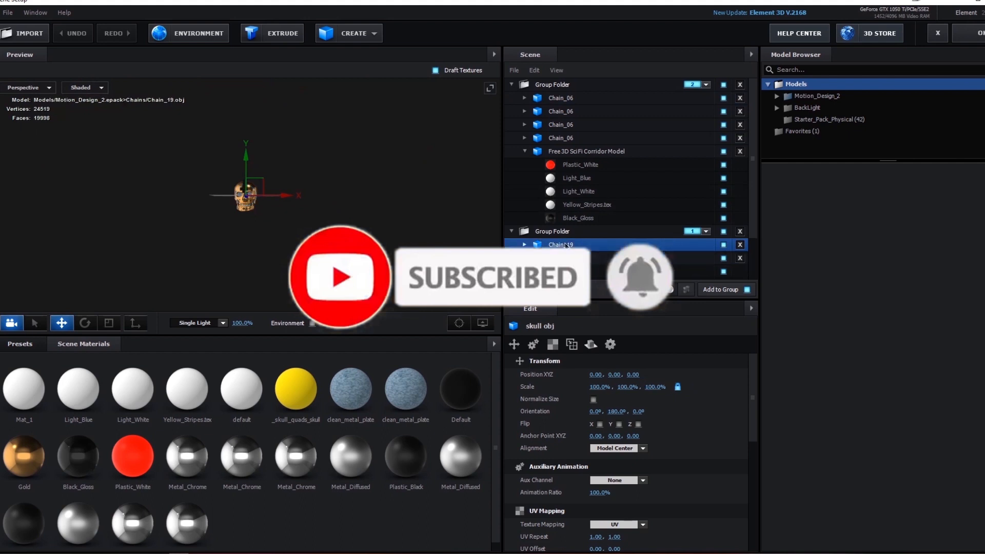
key("Delete")
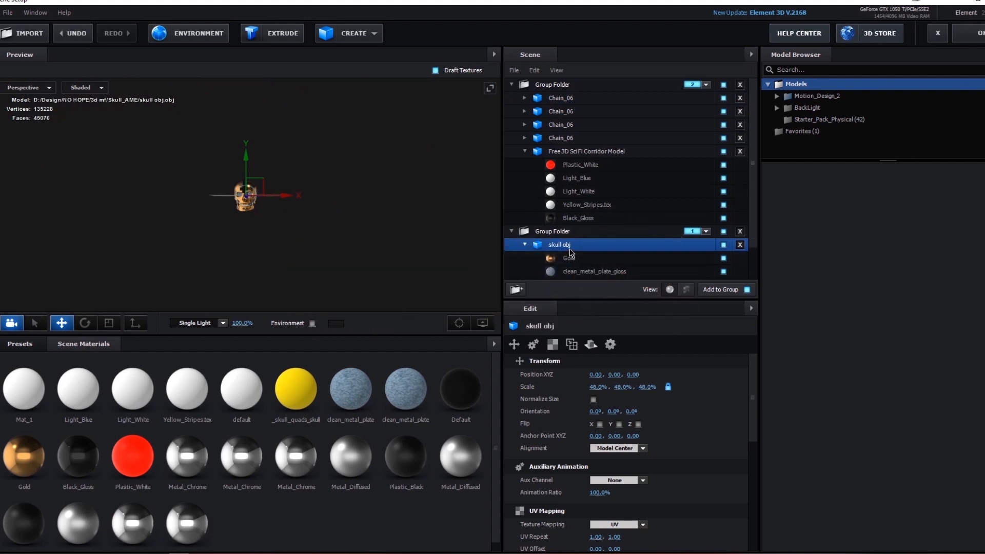
Set the skull model's Reflect Mode to Spherical and accept the scene setup.
scroll(598, 395, "down", 10)
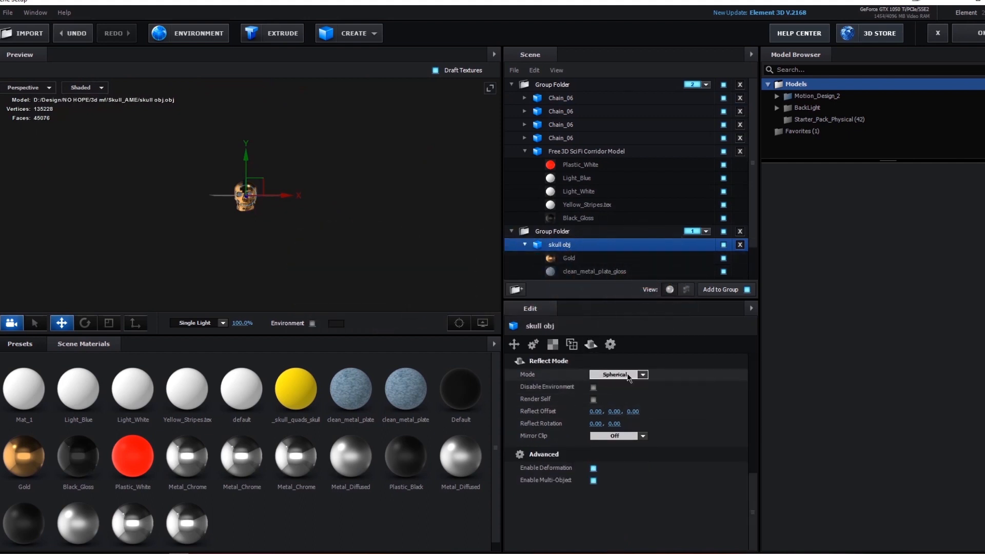
left_click(628, 374)
left_click(616, 378)
left_click(642, 376)
left_click(642, 379)
left_click(643, 377)
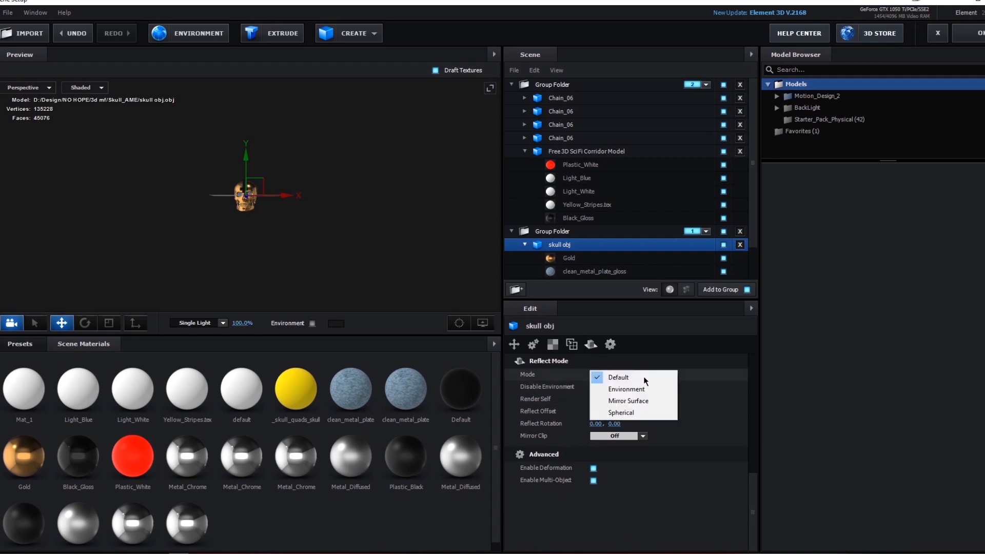
left_click(620, 413)
left_click(969, 33)
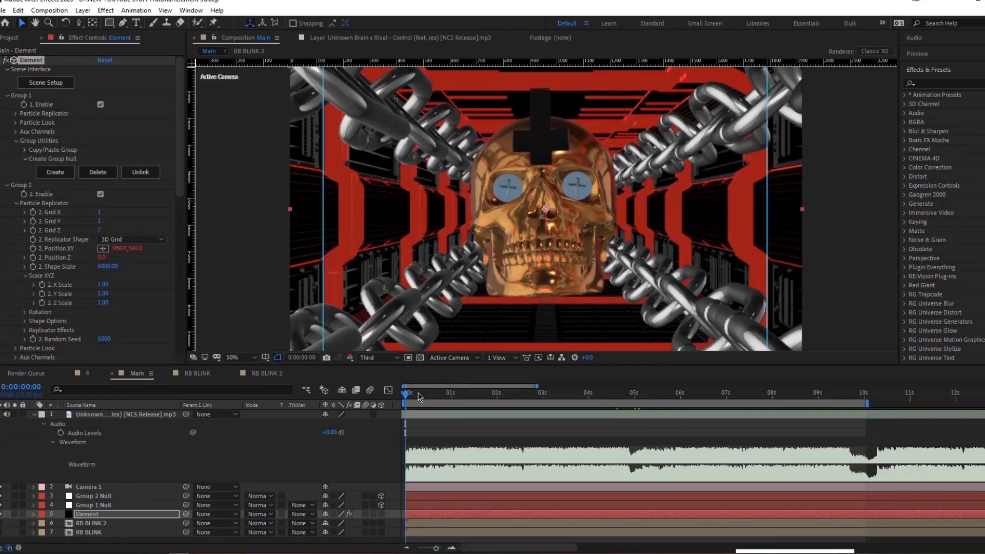
Preview the Main composition from its start to check the chains and the skull's reflections, and return to the first frame.
key("space")
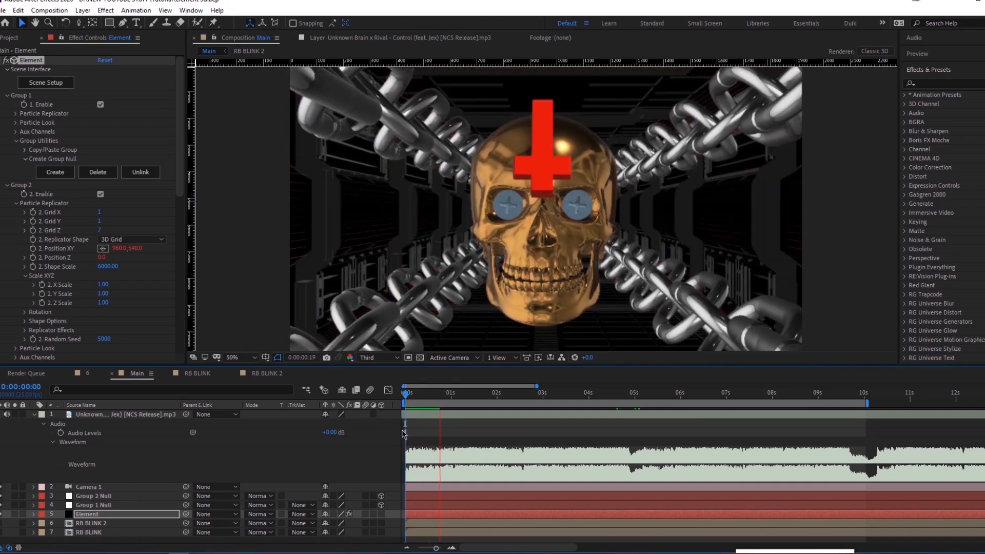
key("space")
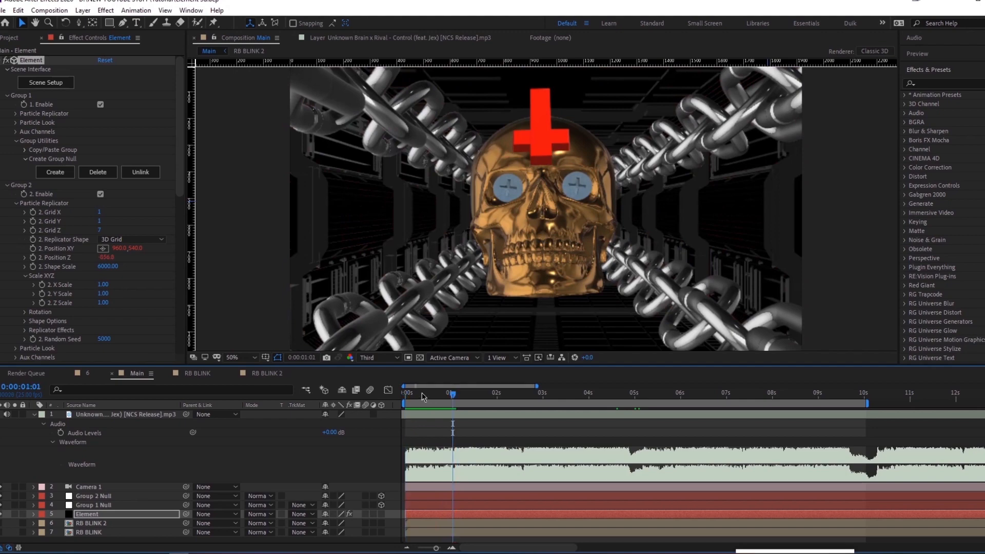
left_click_drag(422, 392, 392, 406)
key("space")
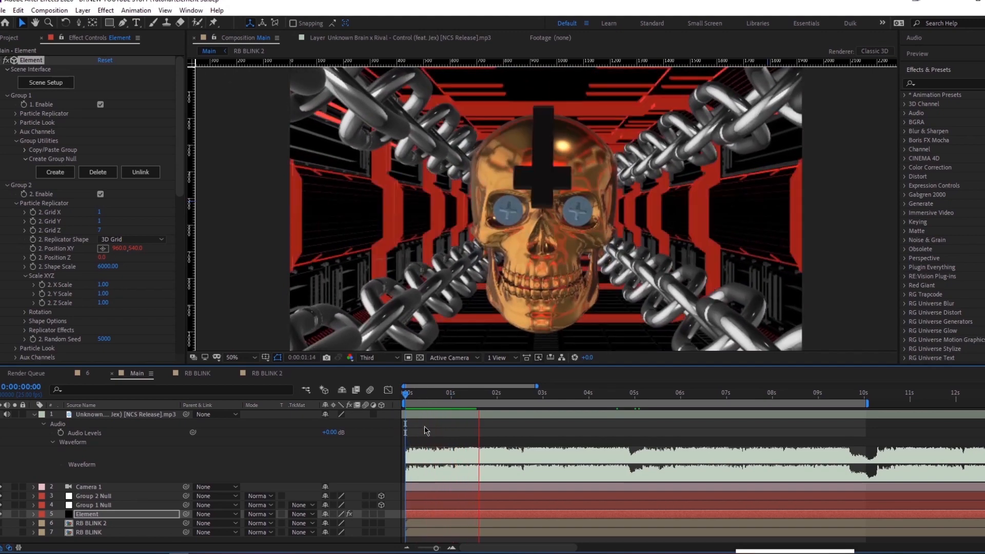
key("space")
left_click(401, 400)
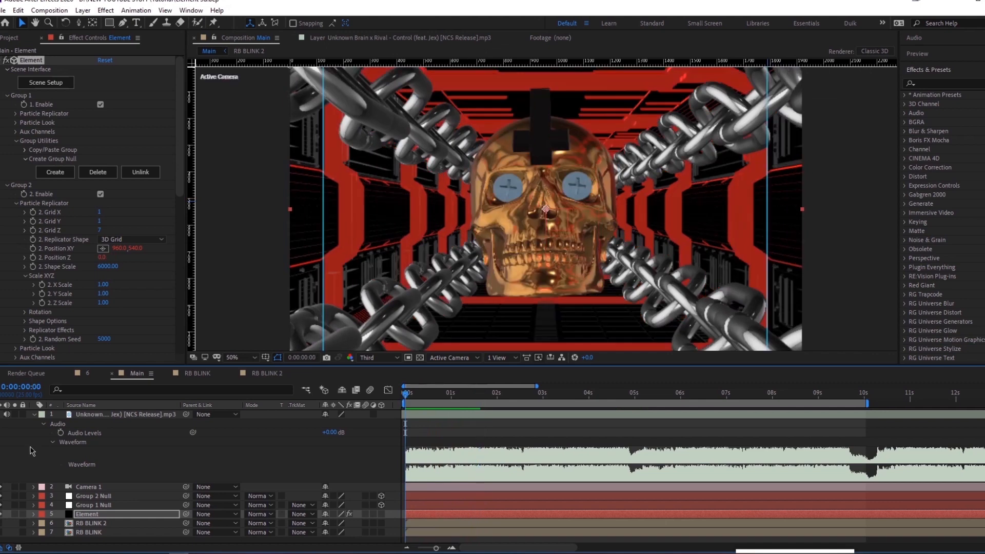
Expand Camera 1's transform properties and start keyframing its Z Rotation at 0° on the first frame.
left_click(86, 486)
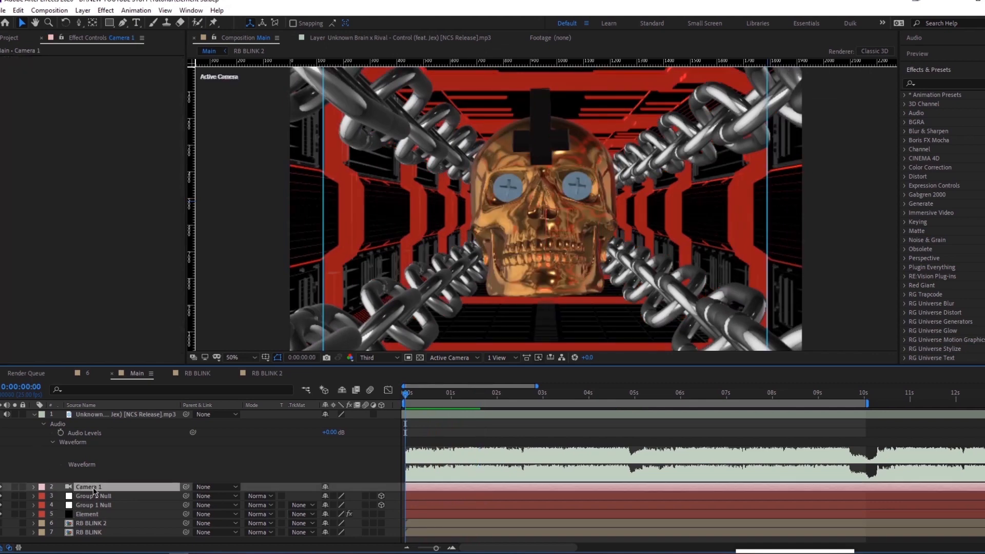
left_click(34, 487)
scroll(44, 500, "down", 1)
scroll(49, 508, "down", 1)
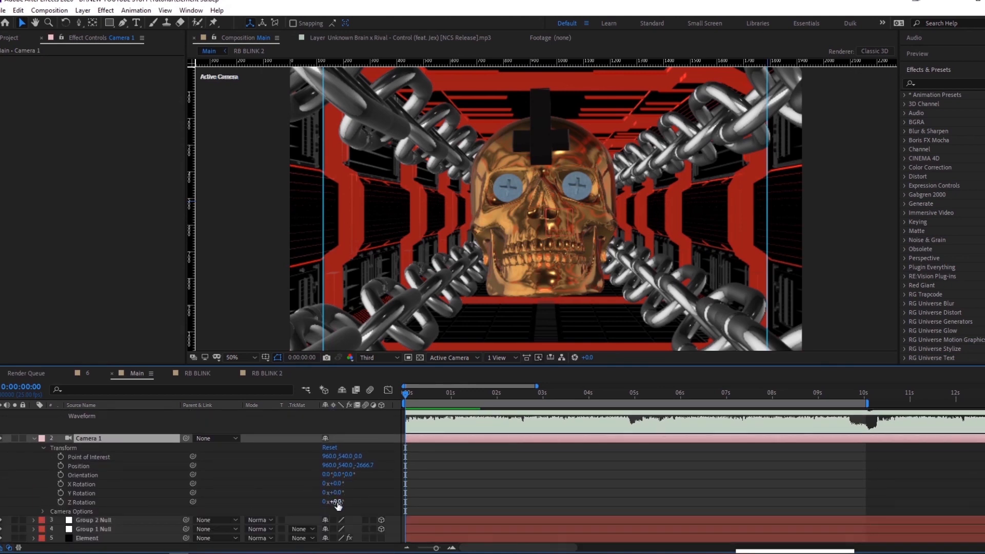
left_click_drag(337, 505, 343, 505)
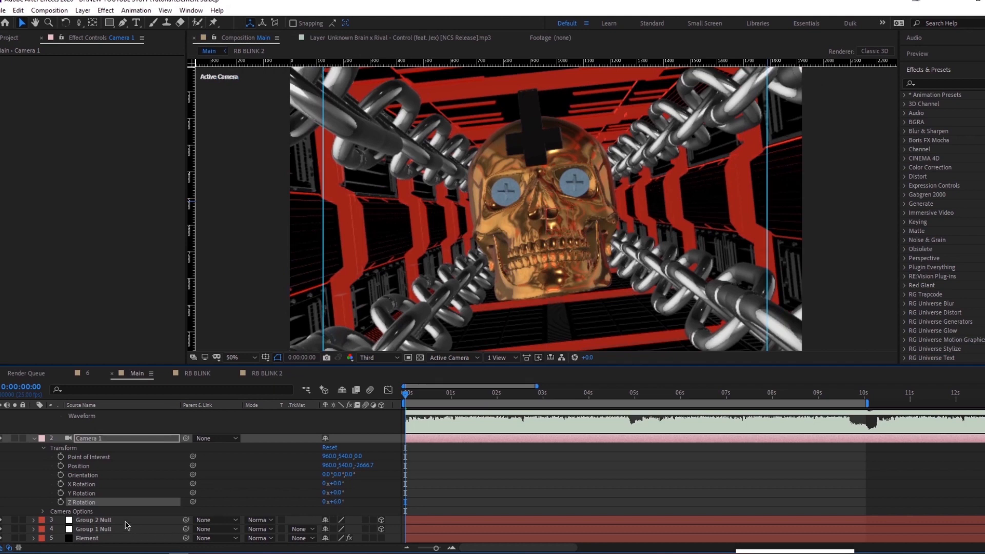
key("ctrl+z")
left_click(61, 502)
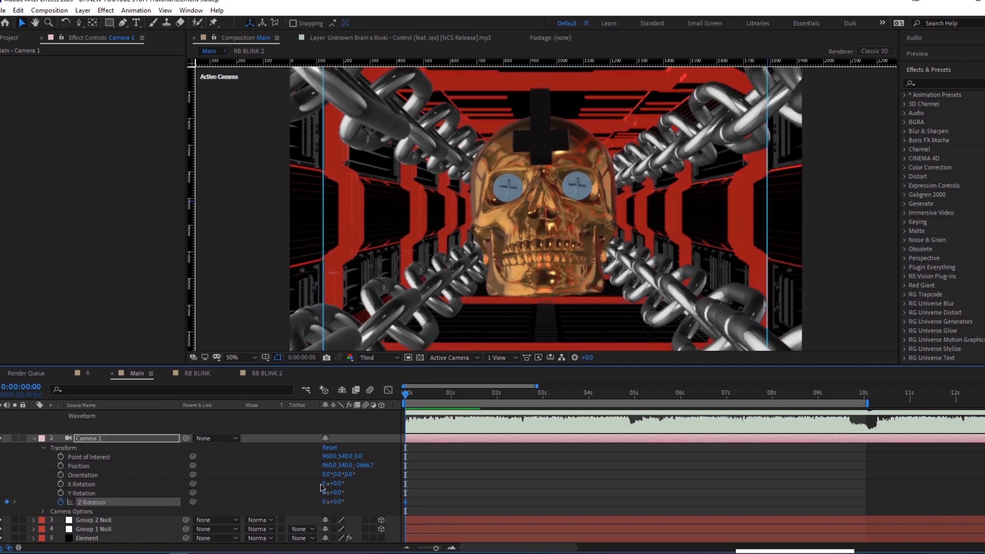
Set Camera 1's Z Rotation to 8° at 0:00:01:00.
scroll(426, 473, "up", 1)
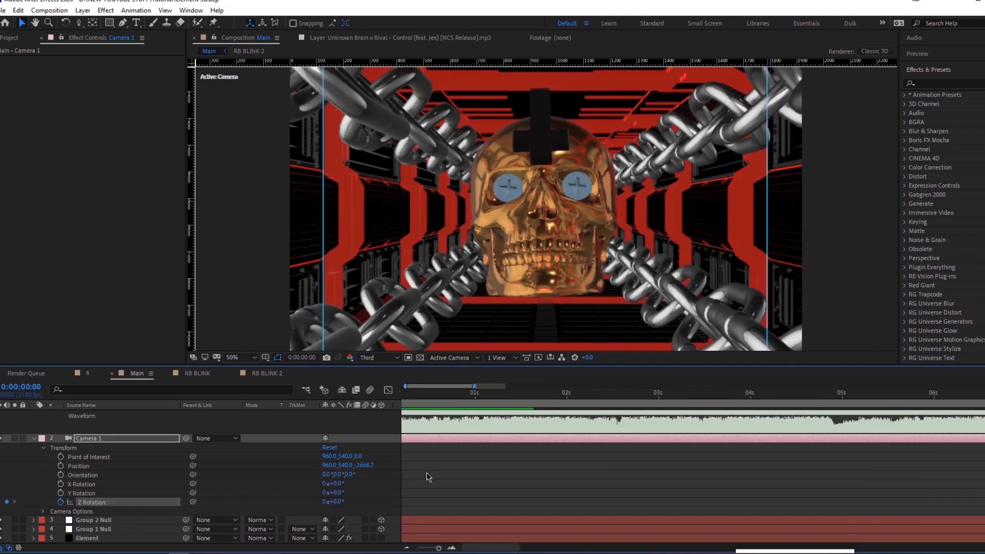
left_click(476, 397)
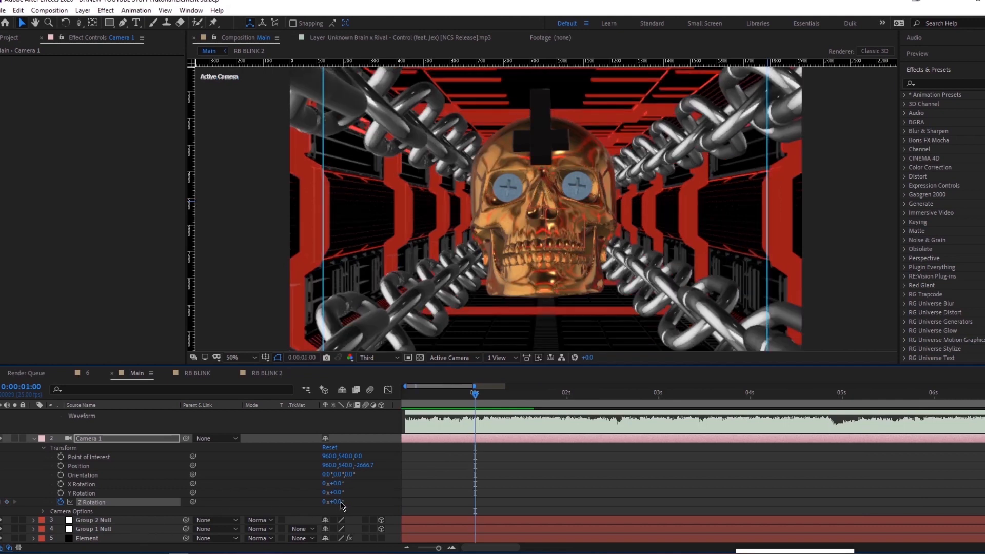
type("8")
key("Return")
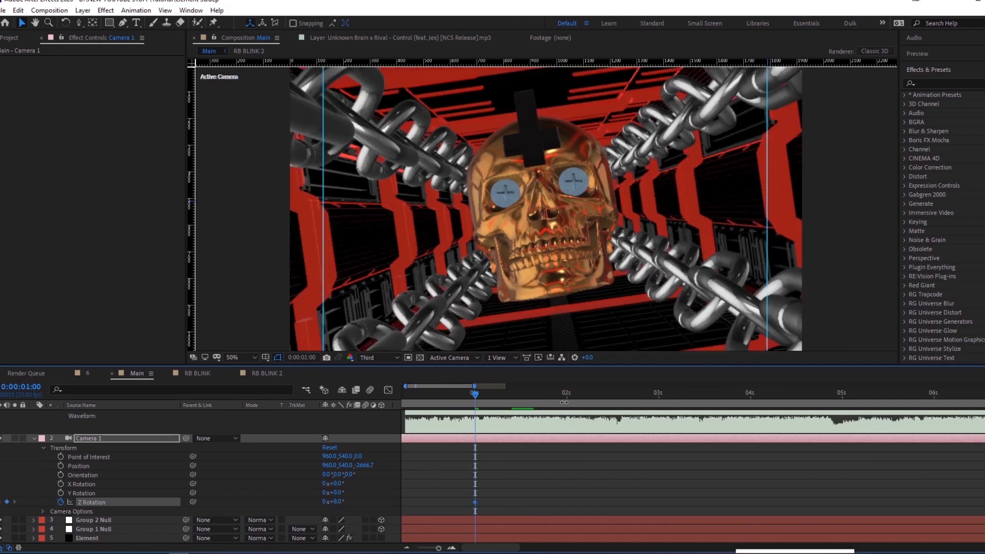
Keyframe Camera 1's Z Rotation at -8° at 0:00:02:14 and at 8° at 0:00:04:23.
left_click(619, 395)
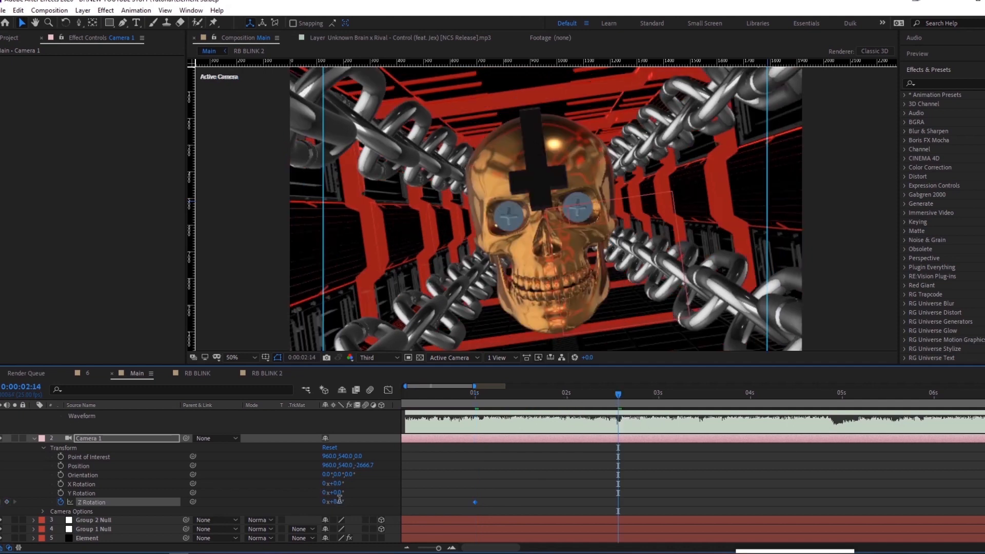
type("-8")
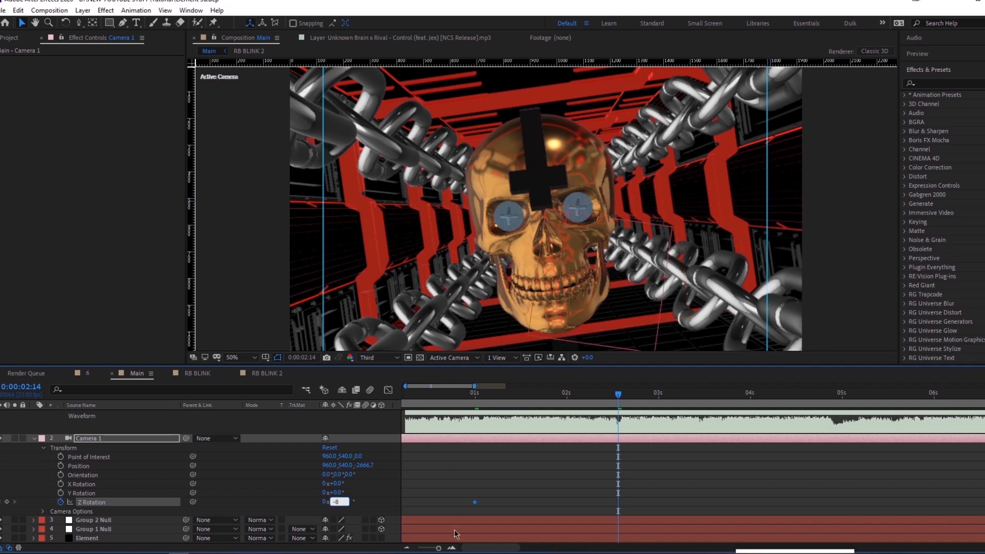
left_click(835, 395)
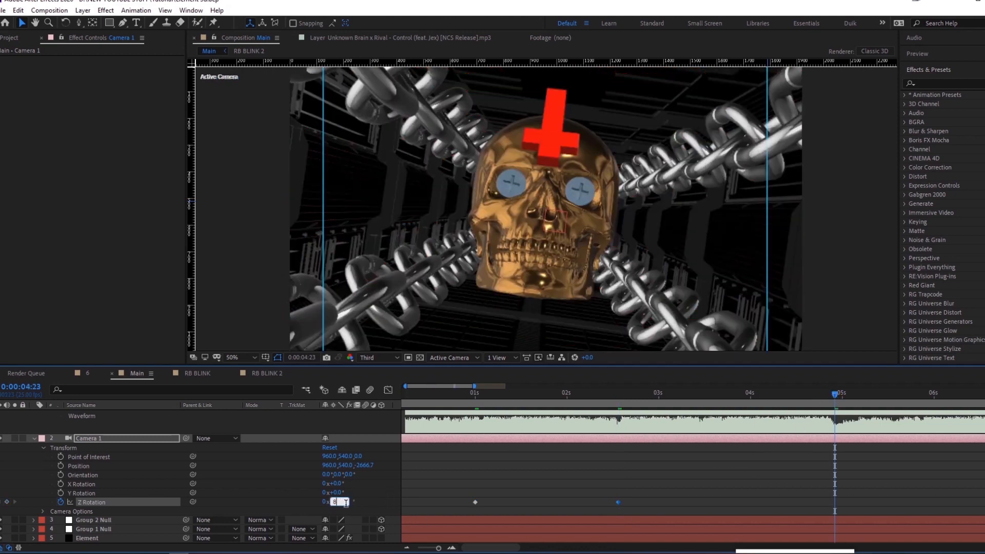
key("Return")
Keyframe Camera 1's Z Rotation at -8° at 0:00:07:09 and at 8° at 0:00:08:23.
scroll(503, 505, "down", 2)
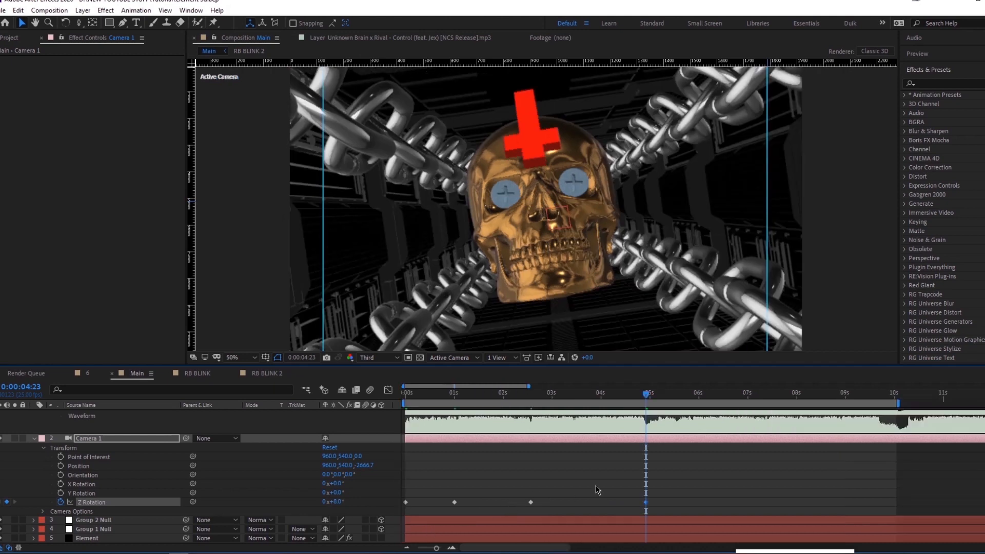
left_click_drag(728, 398, 767, 407)
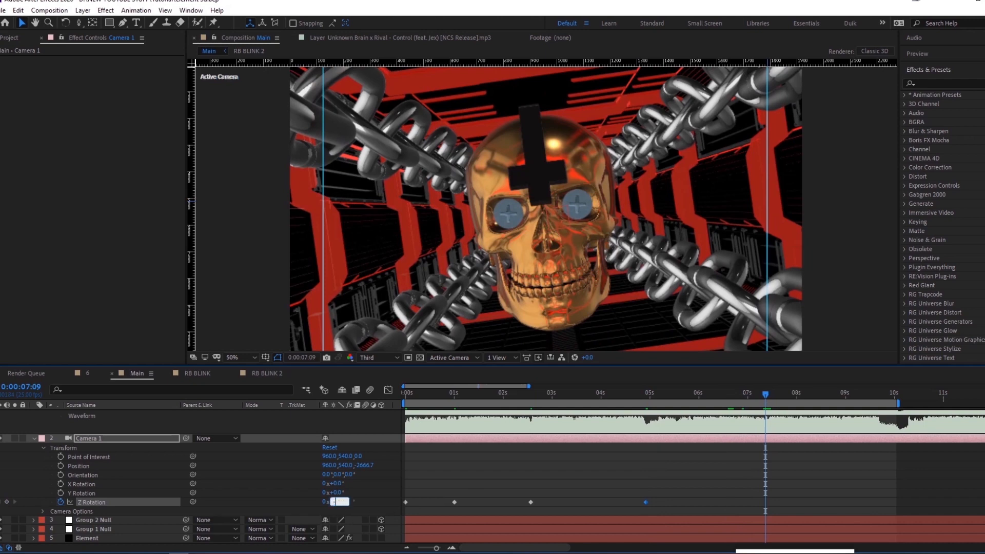
type("-8")
key("Return")
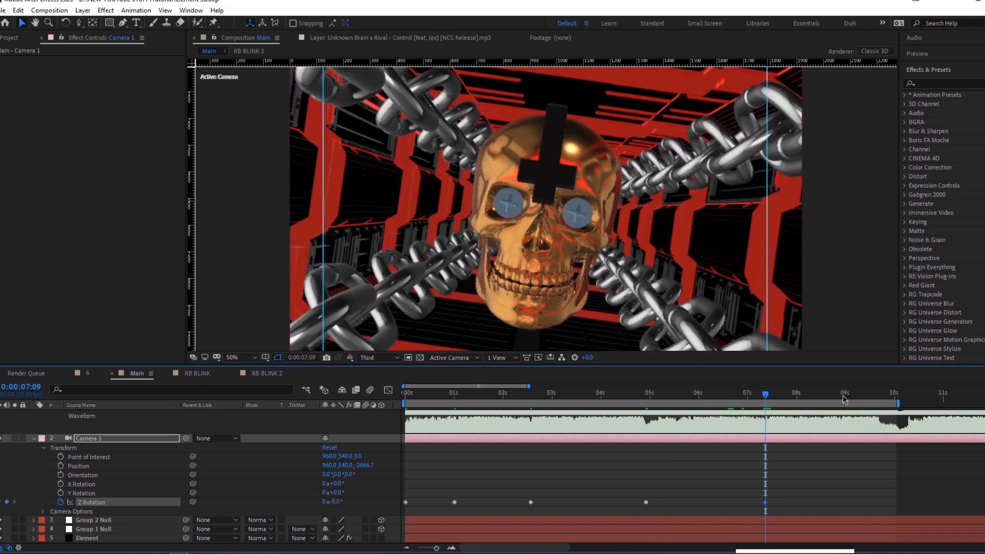
left_click(842, 398)
left_click_drag(840, 402, 842, 403)
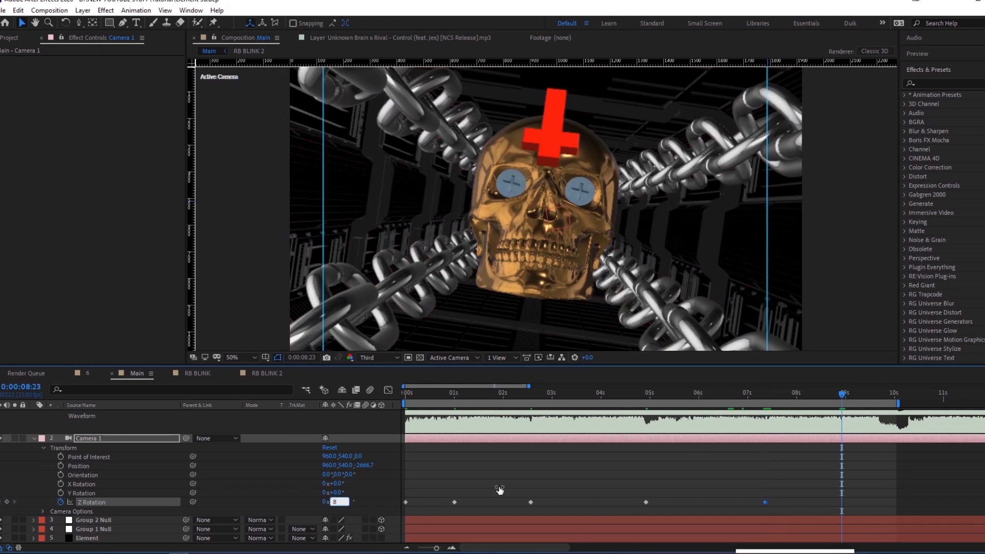
type("8")
key("Return")
Set Camera 1's Z Rotation to 0° at 0:00:10:00 and shift the 0:00:07:09 keyframe earlier to about 7 seconds.
left_click(894, 393)
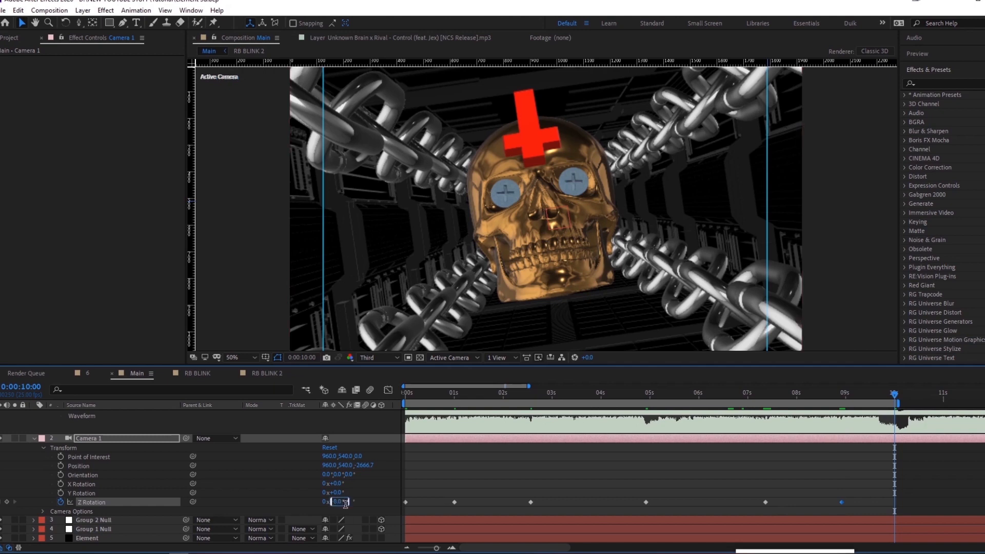
type("0")
key("Return")
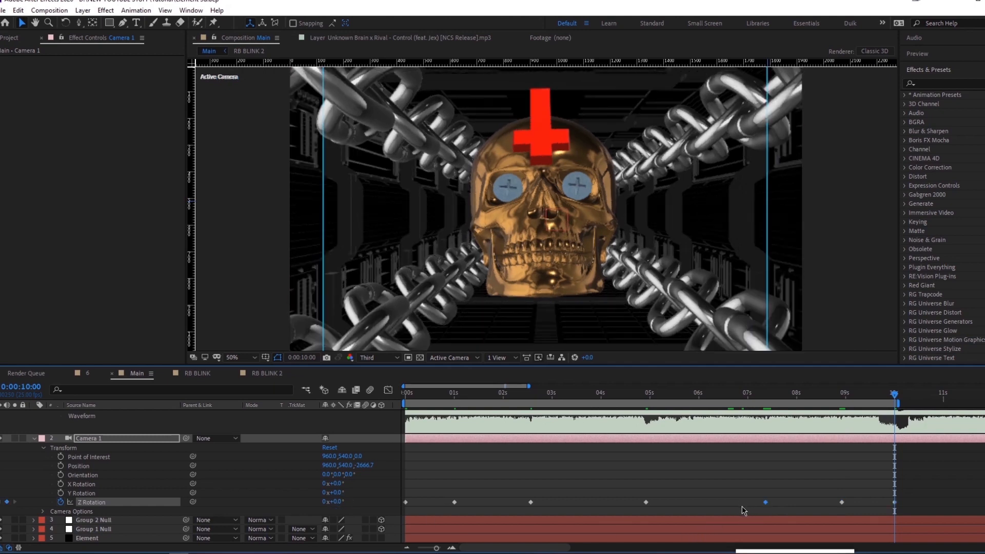
left_click_drag(743, 508, 742, 508)
key("Home")
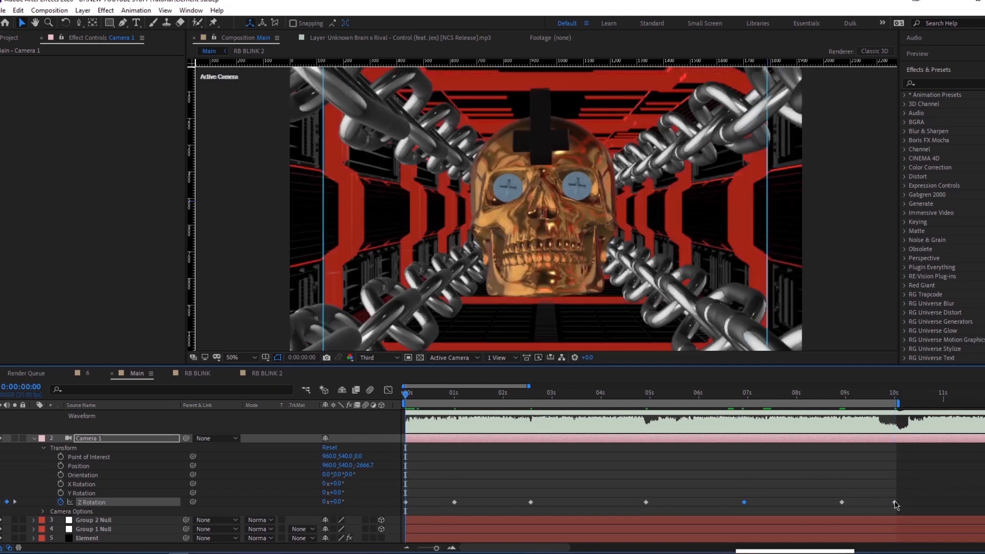
Apply Easy Ease to all of Camera 1's Z Rotation keyframes and preview the camera tilt from the first frame.
left_click_drag(904, 494, 646, 509)
left_click_drag(408, 509, 403, 510)
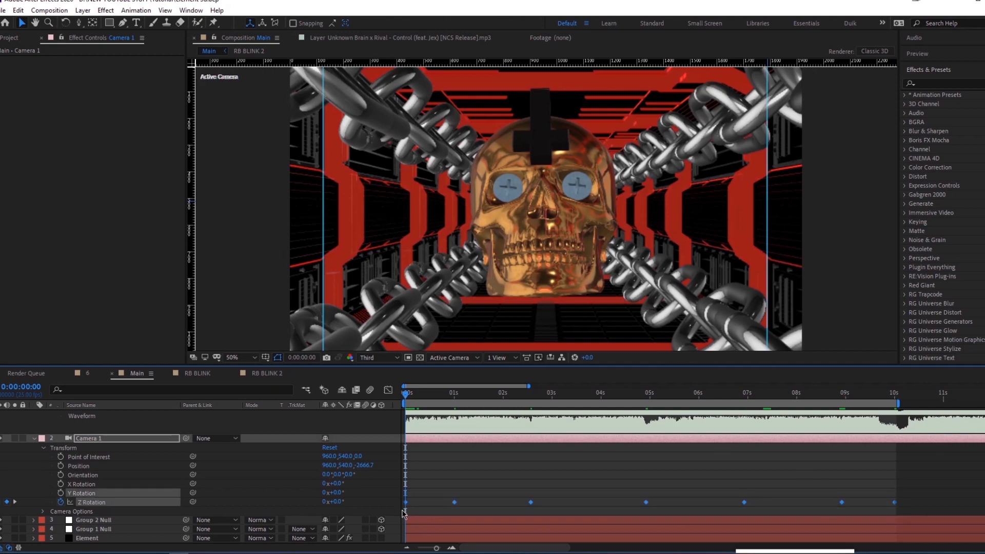
key("F9")
key("space")
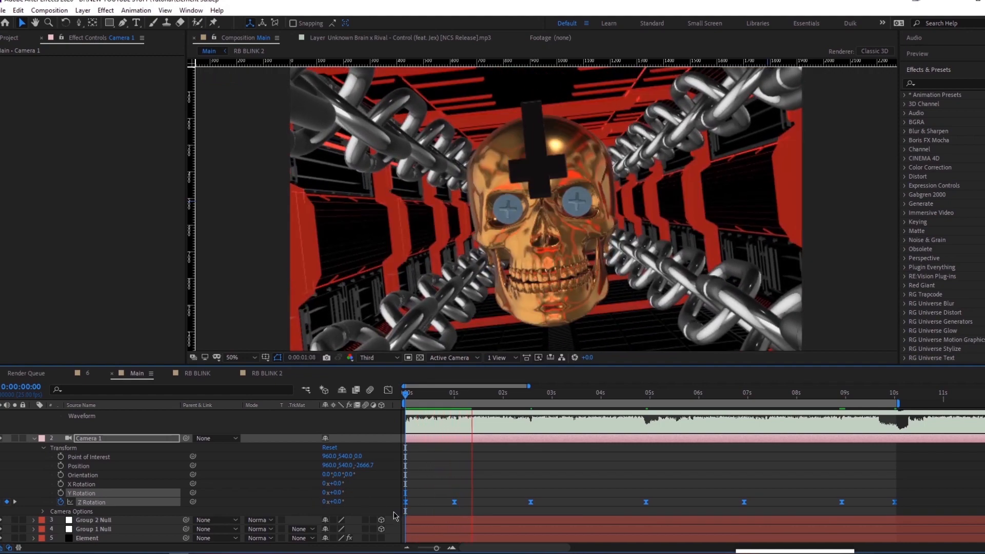
key("space")
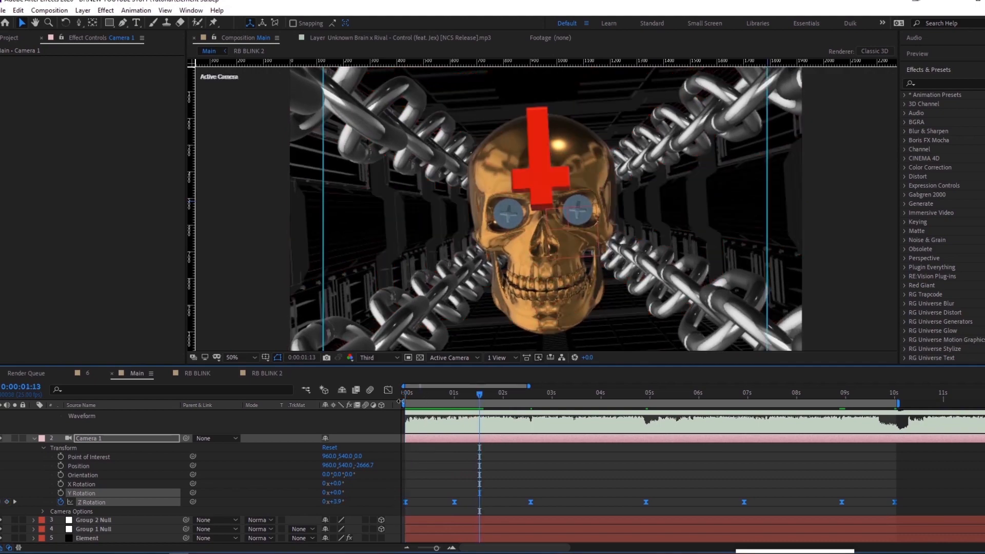
Preview the eased camera tilt in the Main composition from the first frame.
key("space")
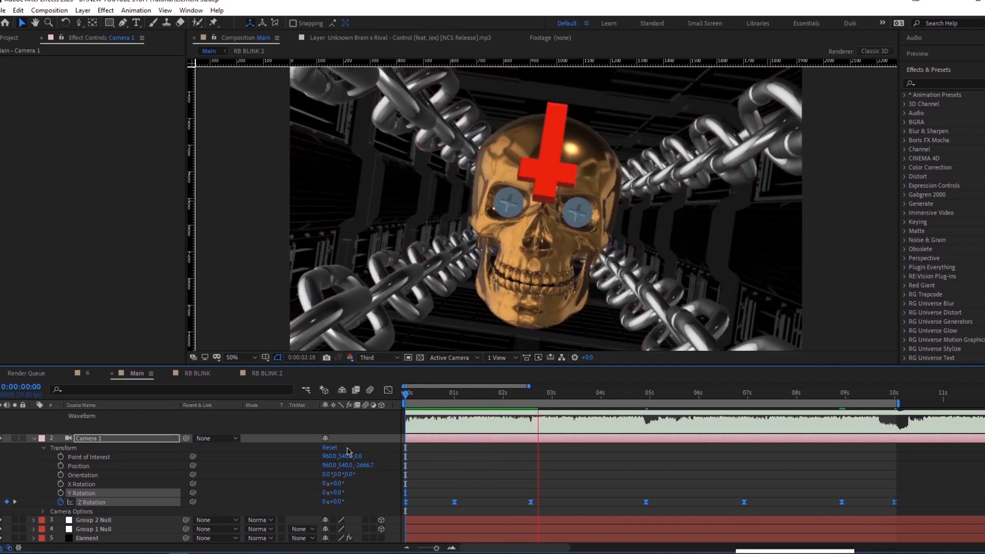
key("space")
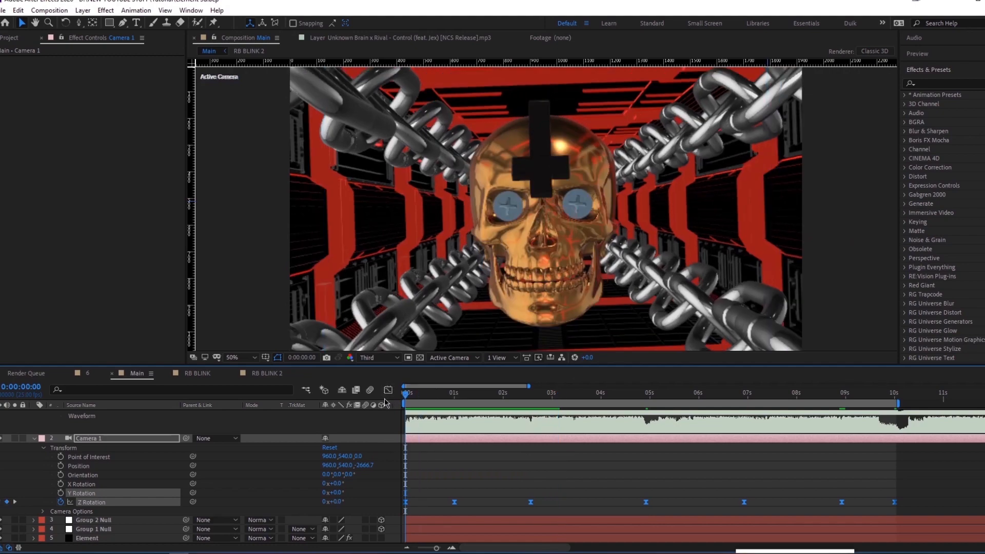
key("space")
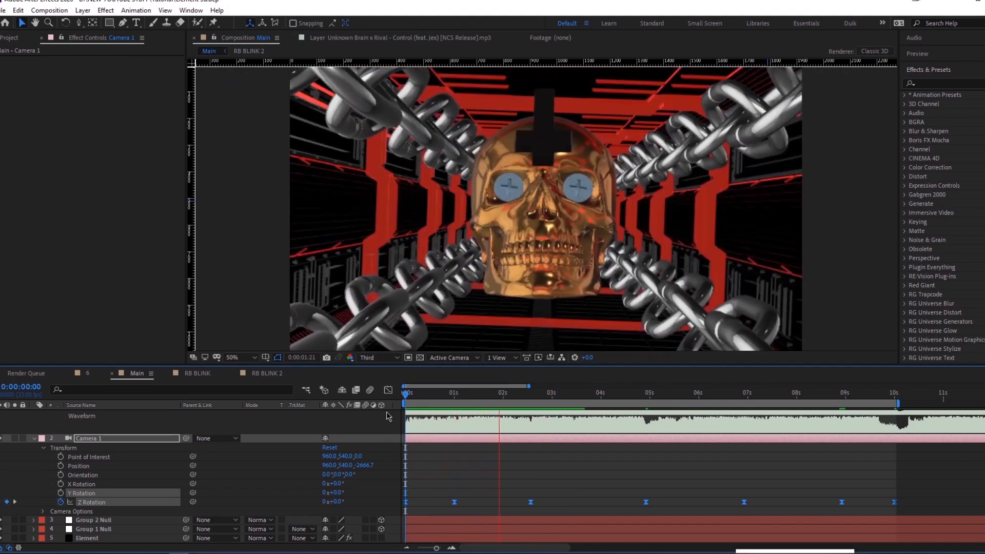
key("space")
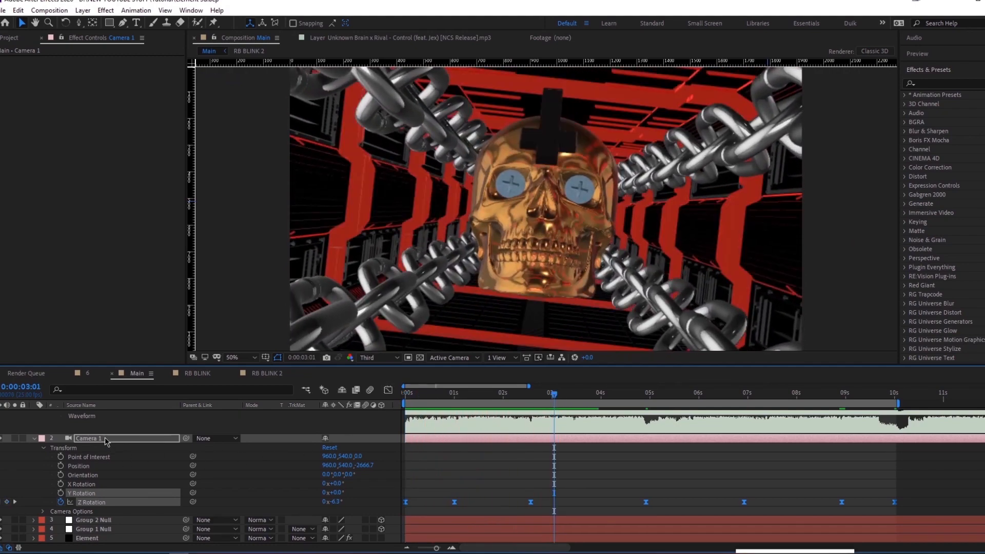
Collapse the Camera 1 and music layers' properties and switch the layer list from source names to layer names.
scroll(107, 441, "up", 2)
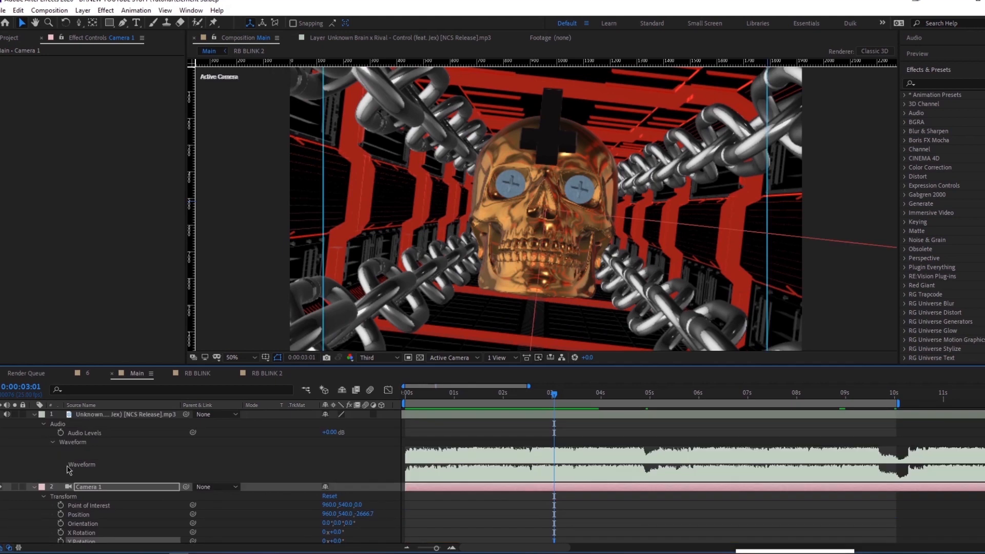
left_click(34, 487)
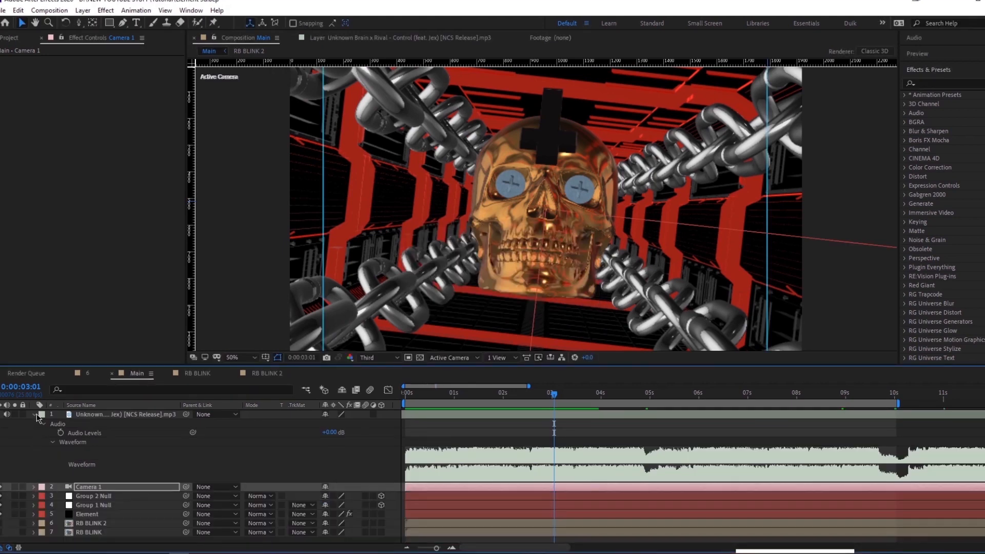
left_click(34, 414)
left_click(122, 405)
Add an adjustment layer above the music layer and apply the Glow effect to it.
left_click(119, 414)
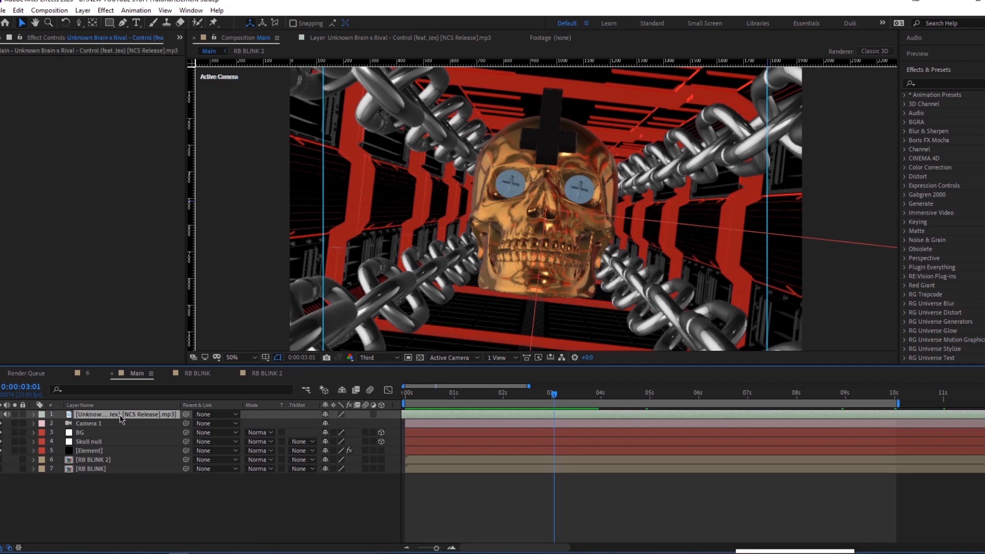
key("ctrl+alt+y")
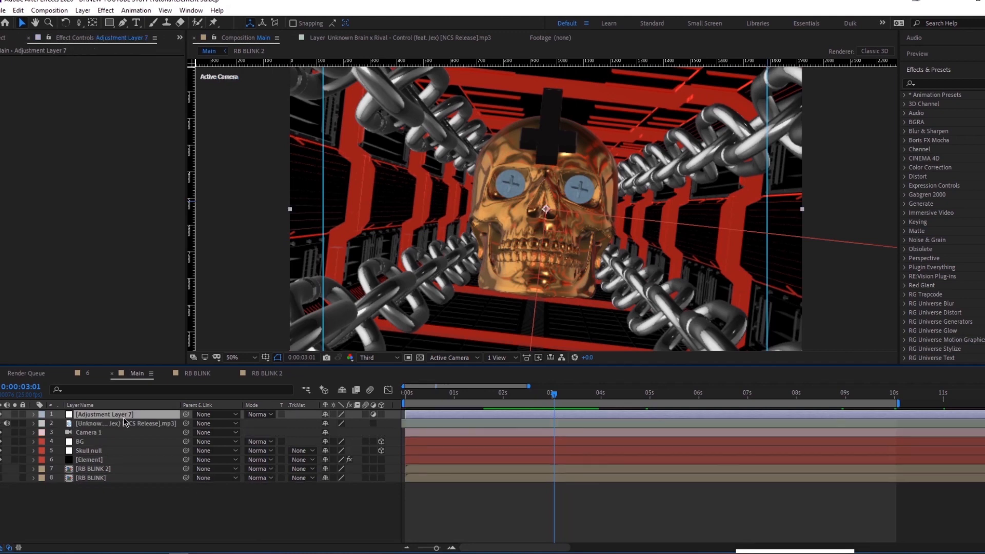
key("ctrl+space")
type("glow")
key("Return")
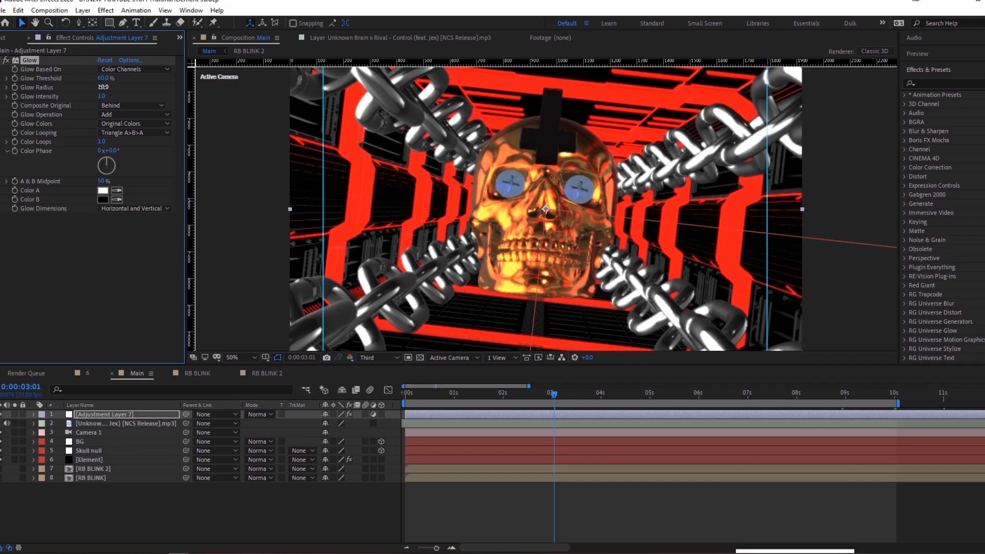
Set the Glow Radius to 178 and the Glow Threshold to 51.4%, and return to the first frame.
left_click_drag(103, 87, 252, 93)
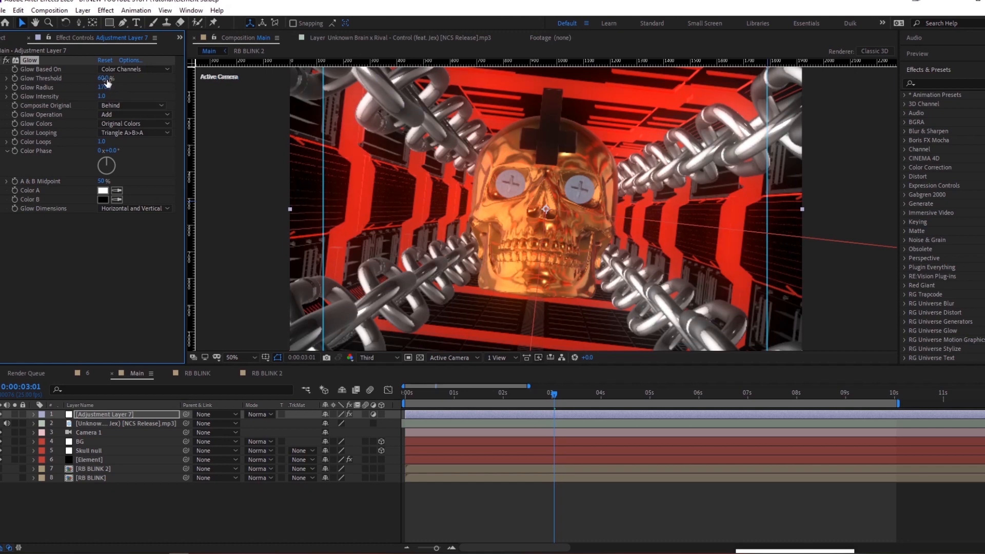
left_click_drag(90, 83, 96, 83)
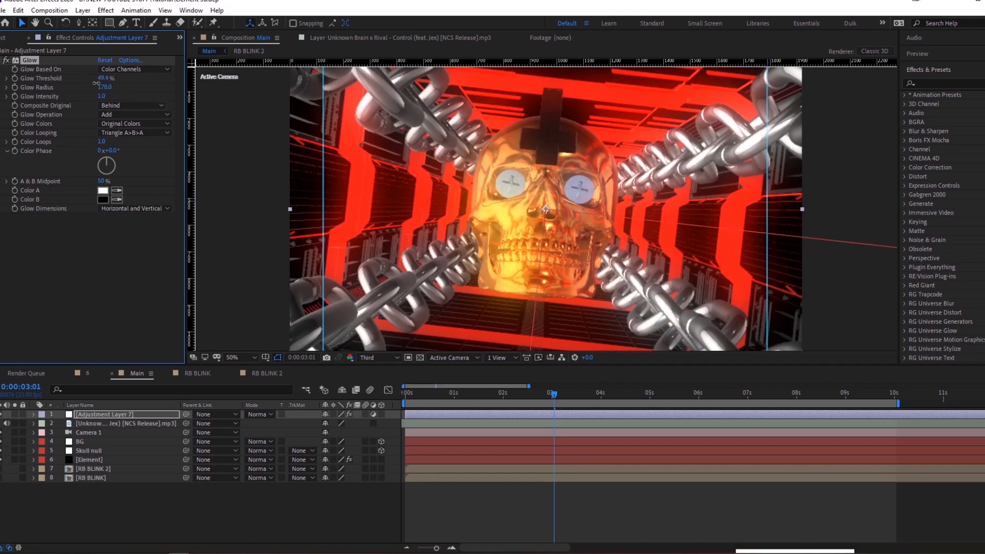
left_click(406, 393)
left_click(170, 510)
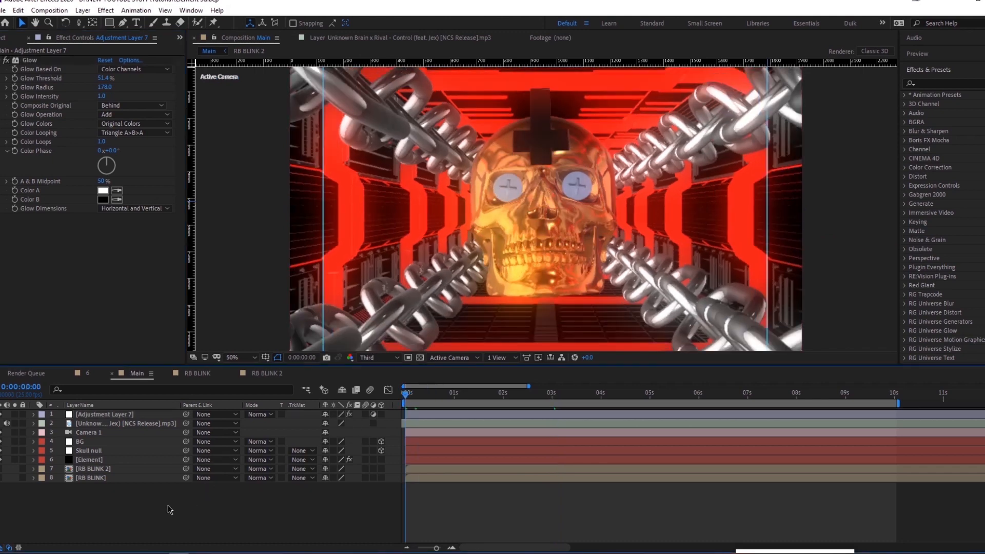
Rename the adjustment layer carrying the Glow effect as glow.
left_click(113, 416)
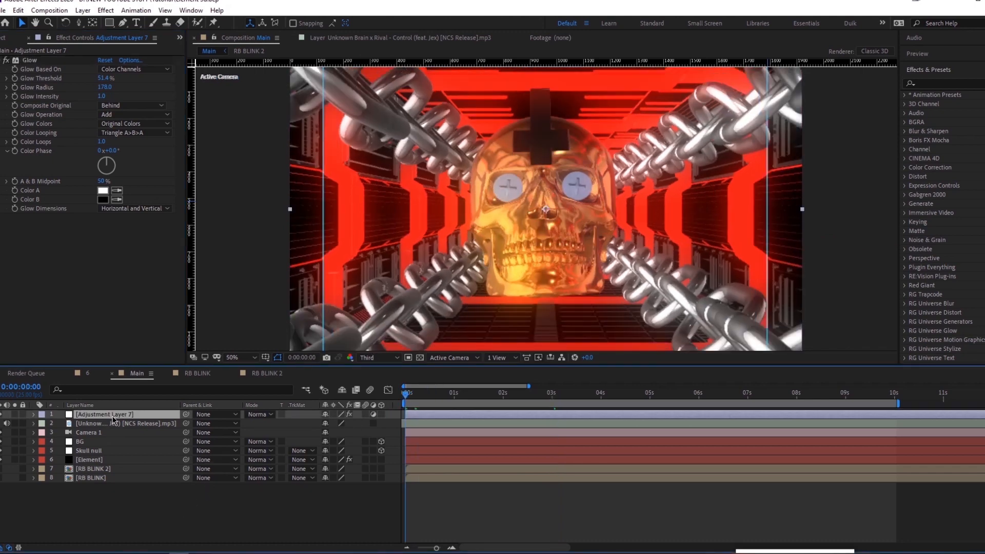
key("Return")
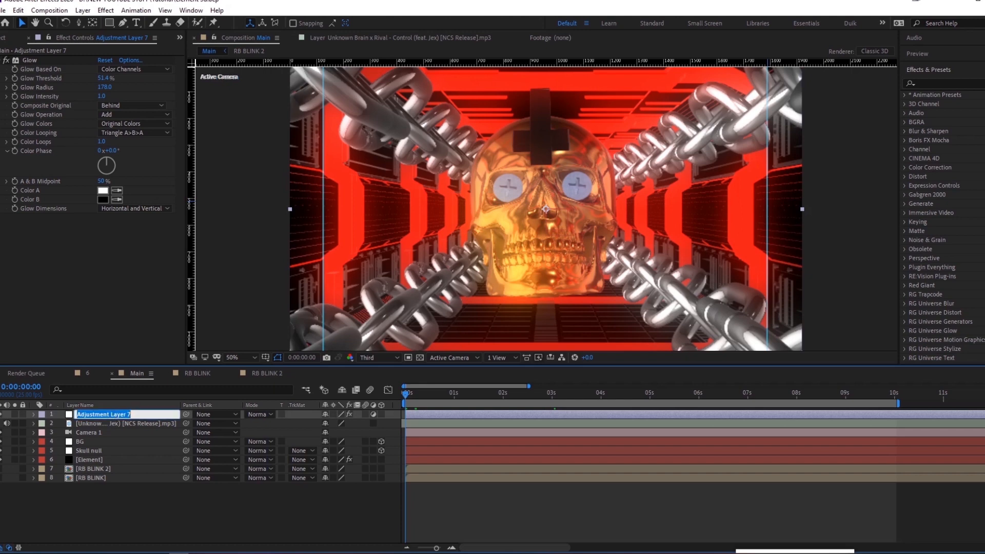
type("glow")
key("Return")
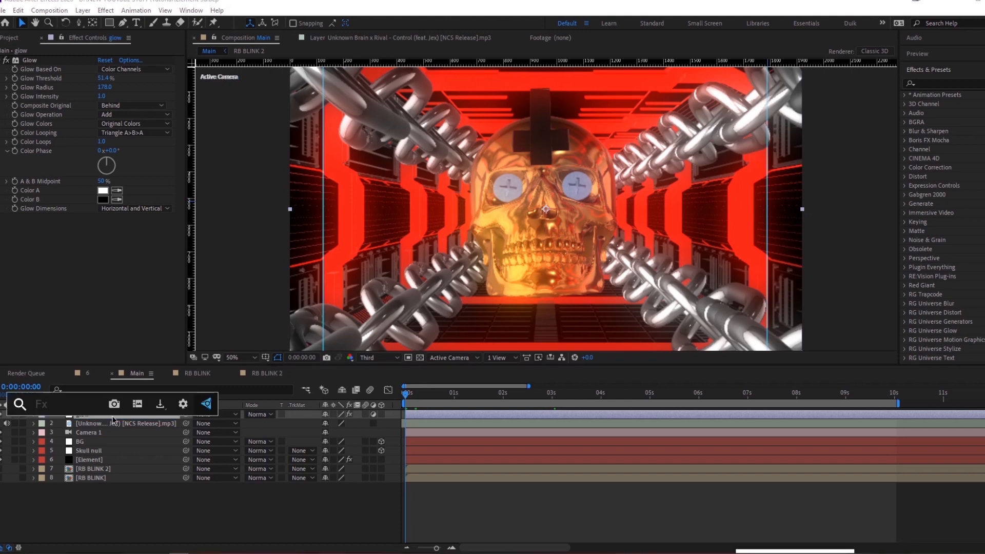
Add another adjustment layer above glow and apply CC Light Rays to it.
key("ctrl+alt+y")
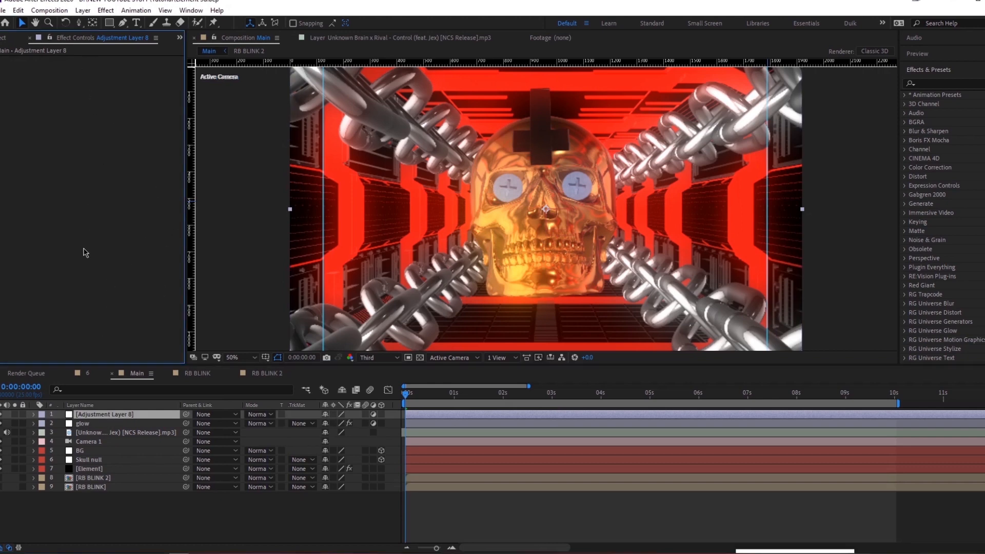
key("ctrl+space")
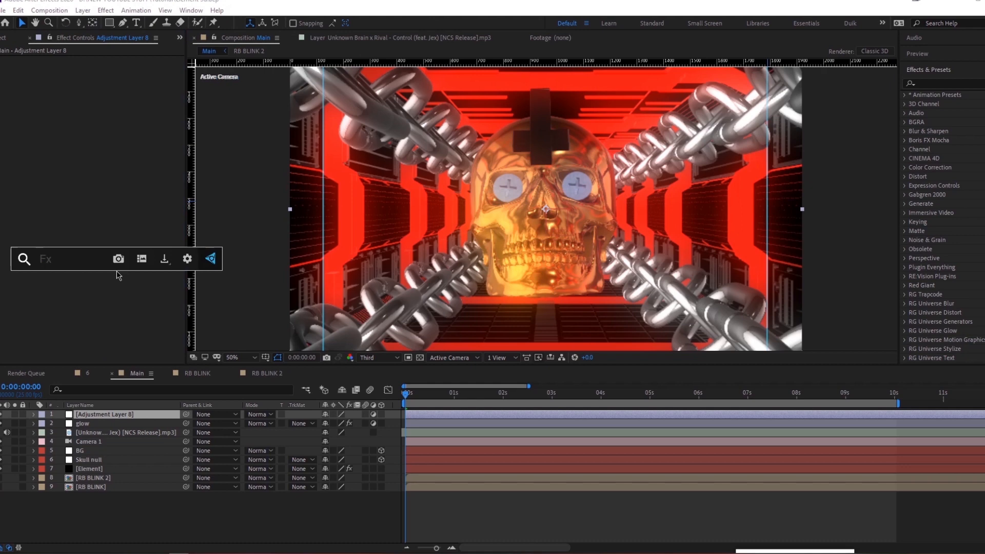
type("rays")
key("Return")
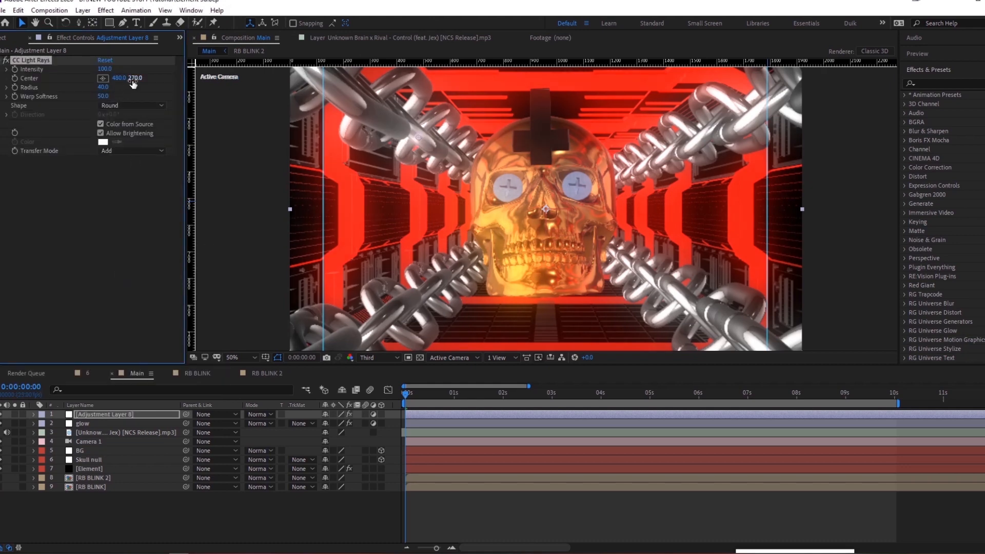
Set the CC Light Rays Center to 948, 561 on the skull, with Radius 102 and Warp Softness 93.
left_click_drag(236, 87, 281, 117)
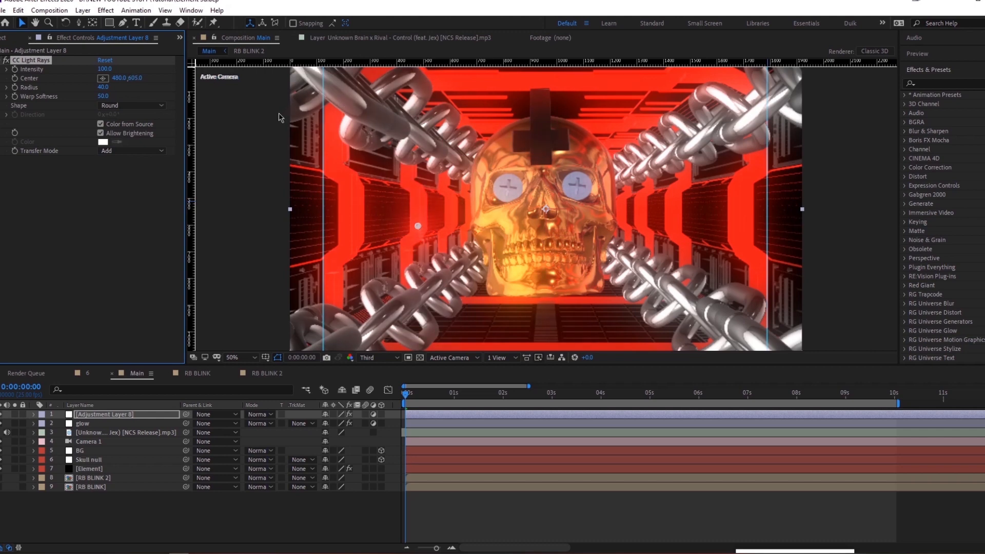
left_click_drag(118, 78, 391, 109)
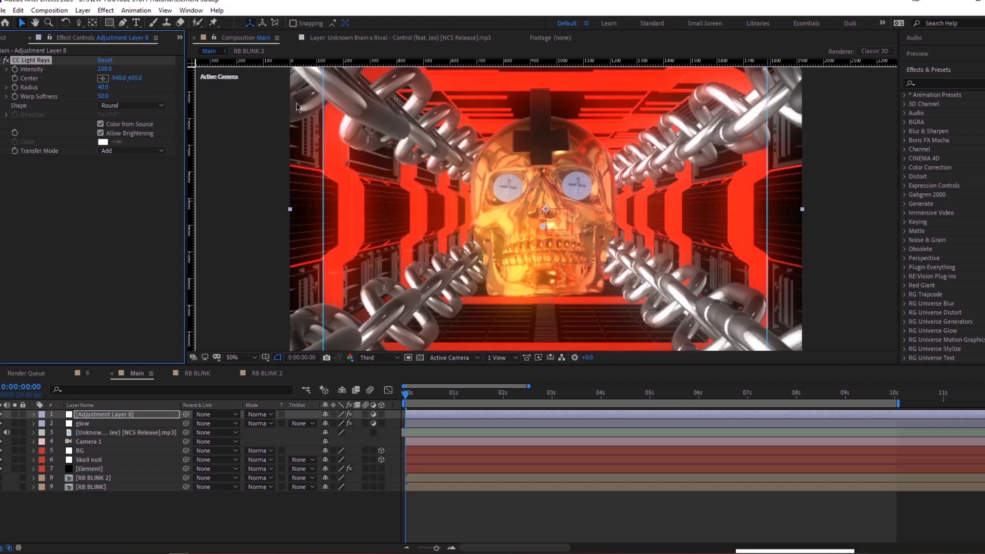
mouse_move(135, 78)
left_mouse_down()
mouse_move(111, 78)
mouse_move(103, 96)
mouse_move(89, 96)
mouse_move(156, 89)
mouse_move(145, 90)
left_mouse_up()
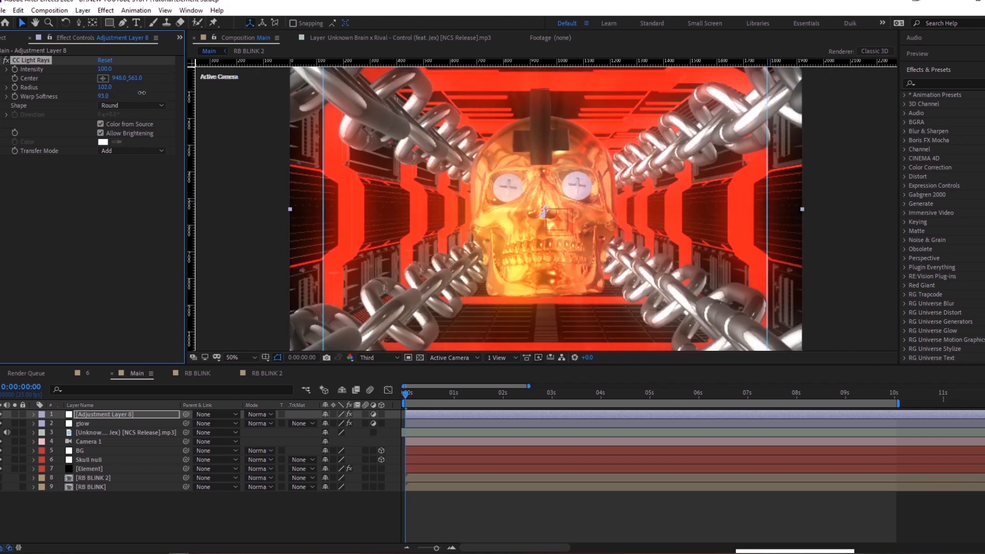
Keyframe the light rays layer's Opacity at 100% on frame 0, 0% on frame 1 and 100% on frame 2.
key("equal")
key("equal")
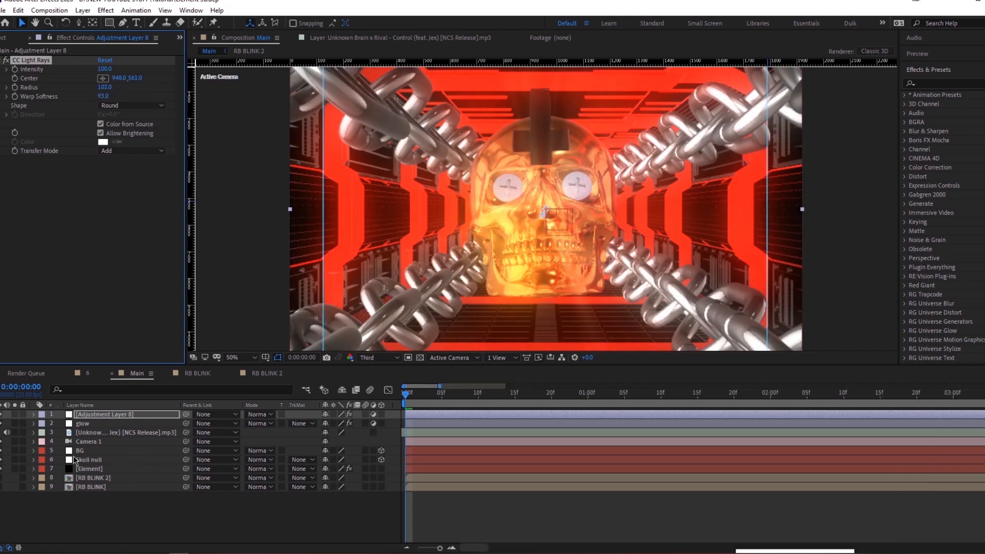
key("t")
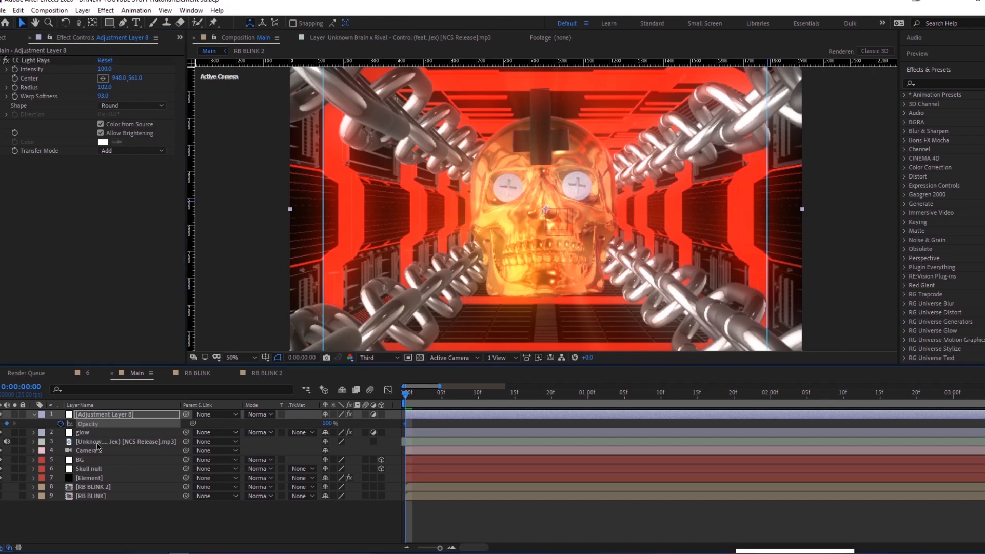
key("space")
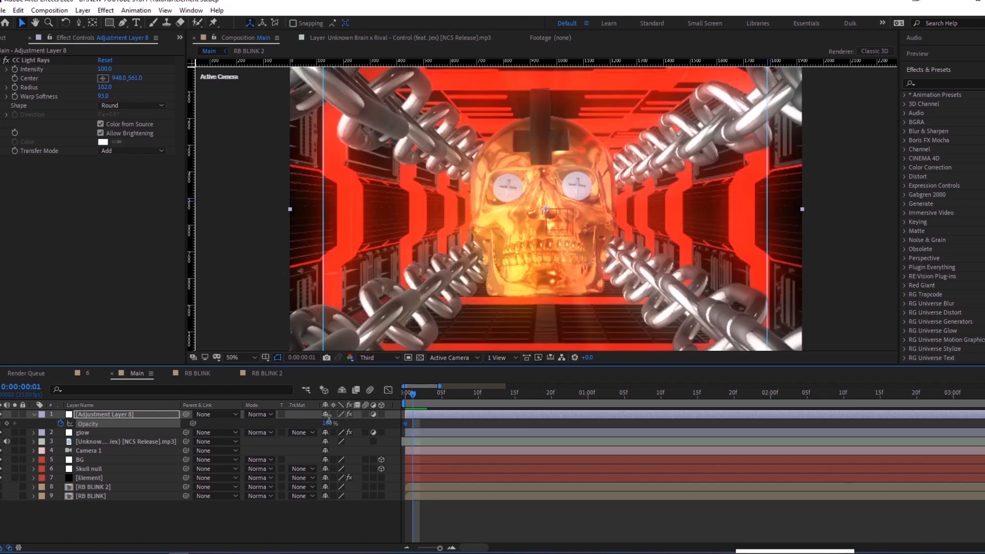
left_click(329, 419)
type("0")
key("Return")
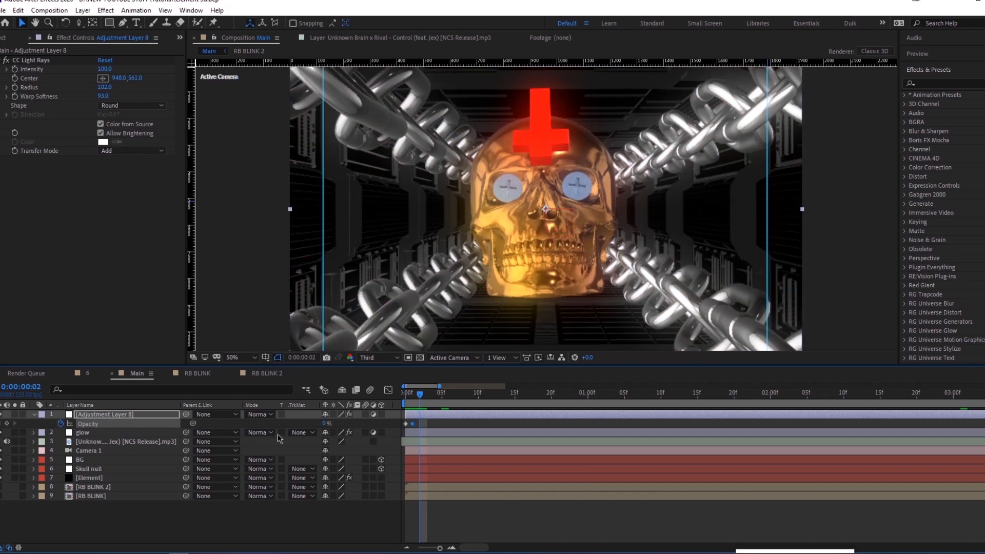
left_click_drag(323, 424, 519, 427)
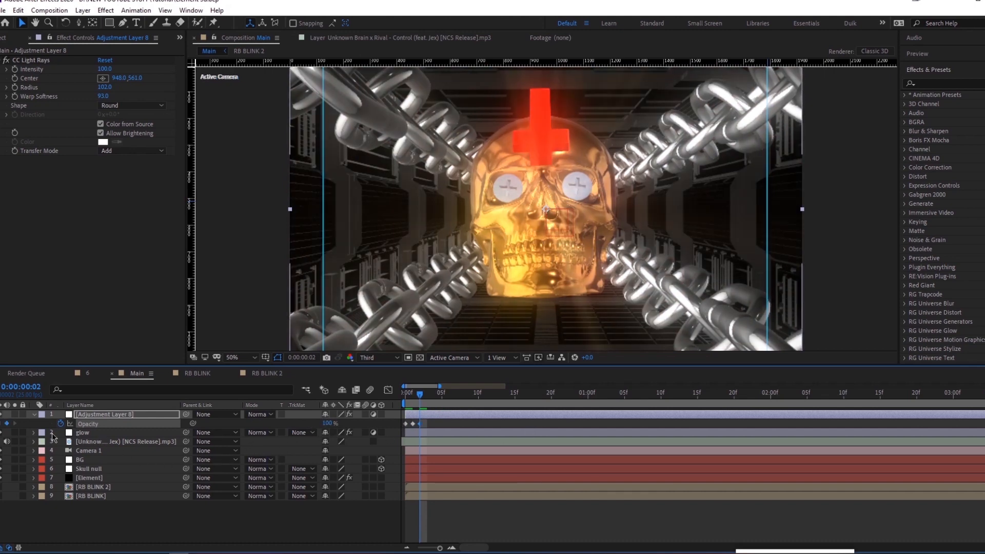
Add a loopOut() expression to the light rays layer's Opacity.
left_click(60, 425, "alt")
type("loop")
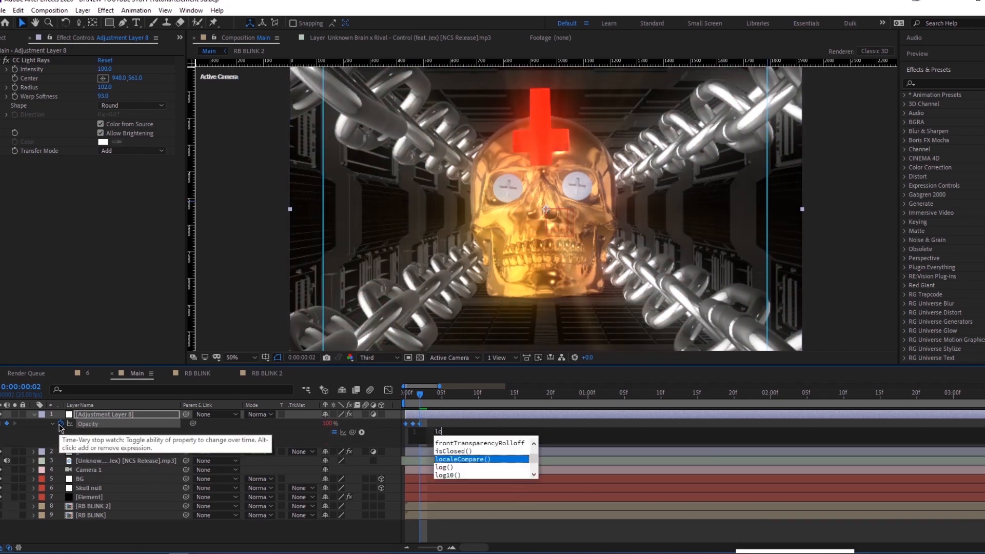
key("Down")
key("Down")
key("Return")
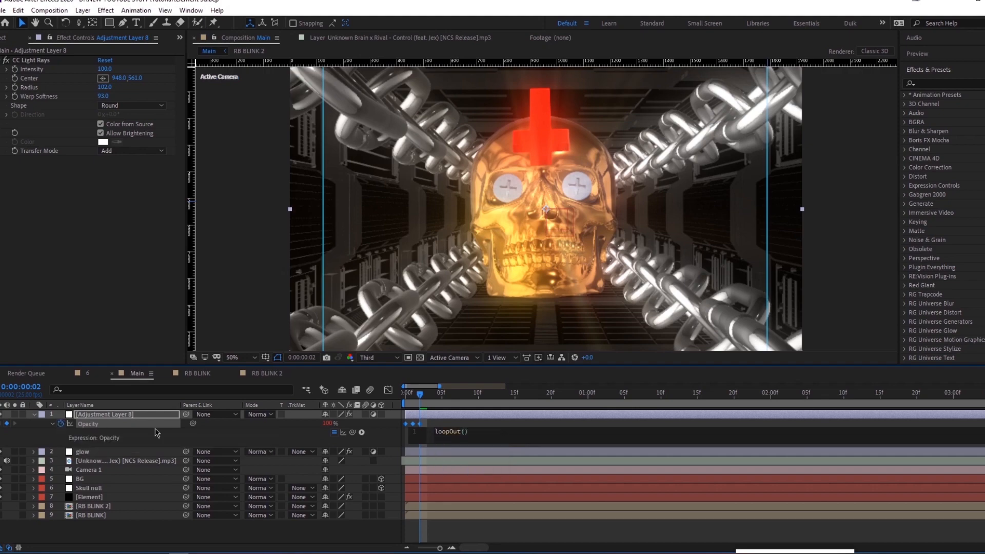
Preview the flickering light rays and glow from the first frame across the timeline.
left_click_drag(412, 396, 402, 399)
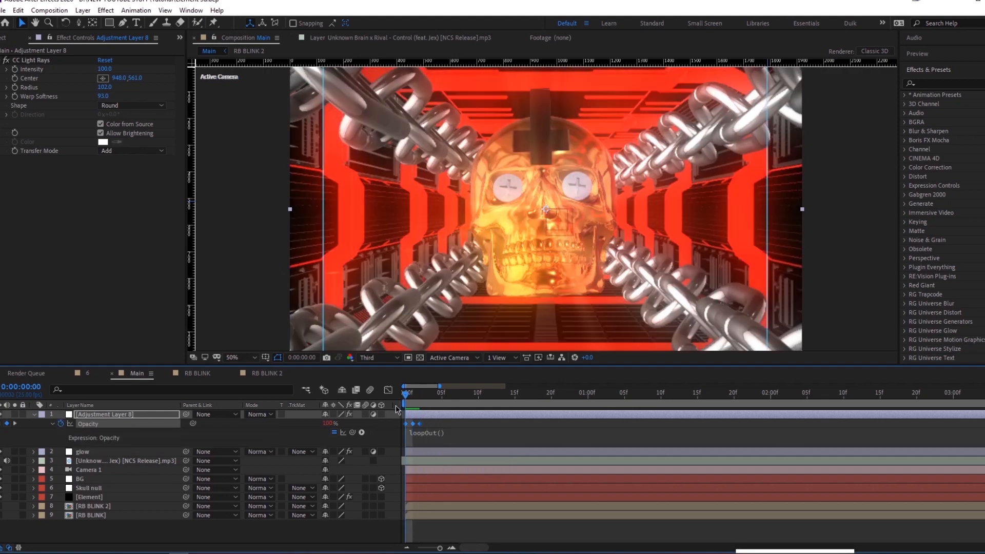
key("space")
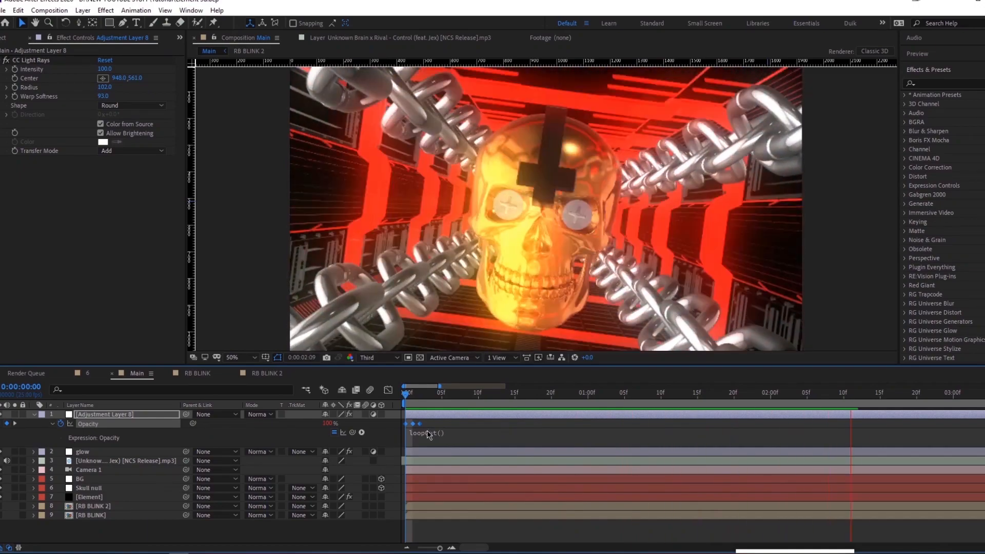
key("minus")
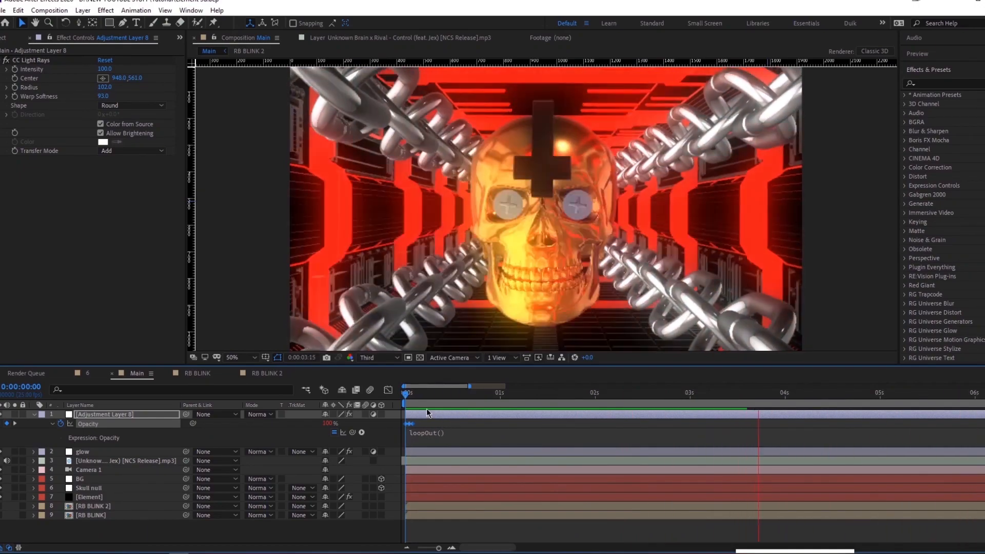
key("space")
key("Home")
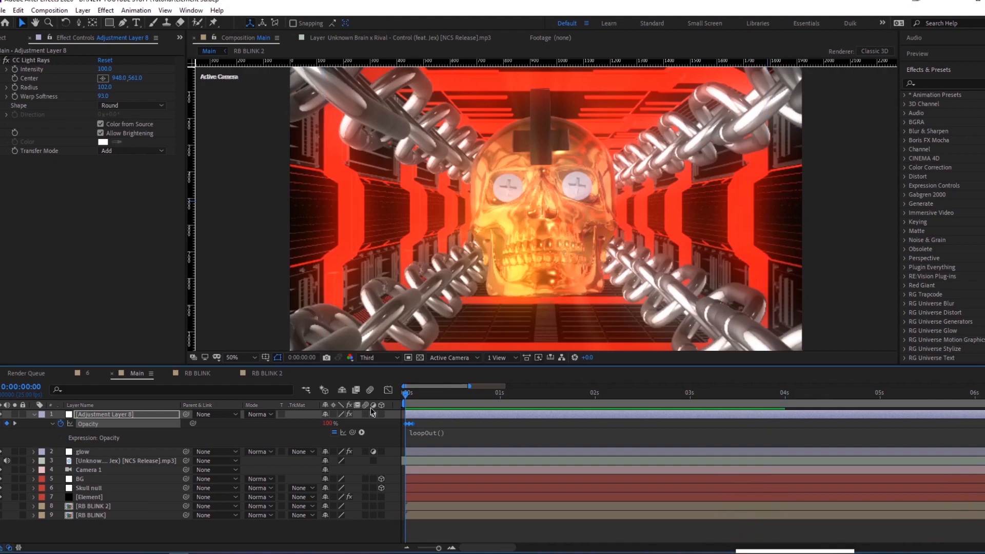
key("space")
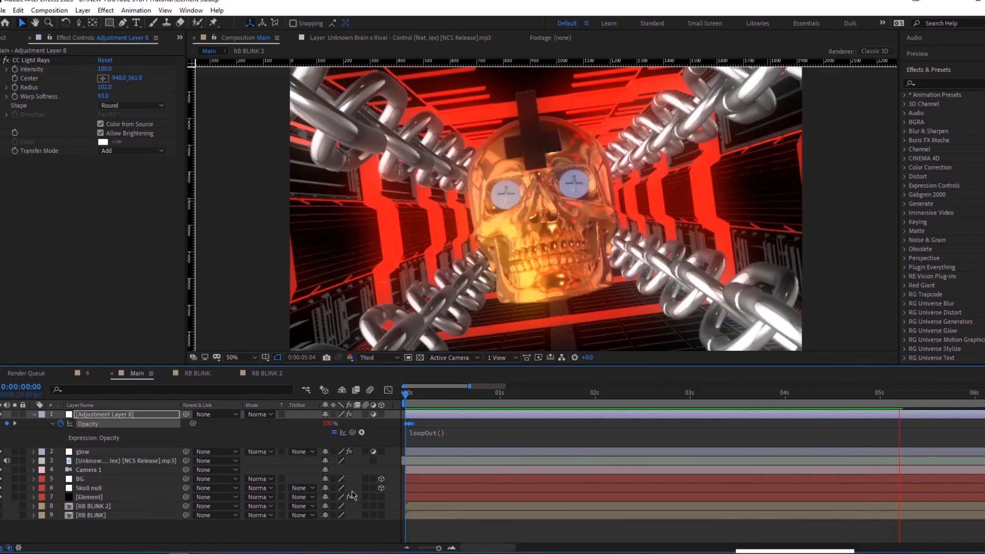
key("space")
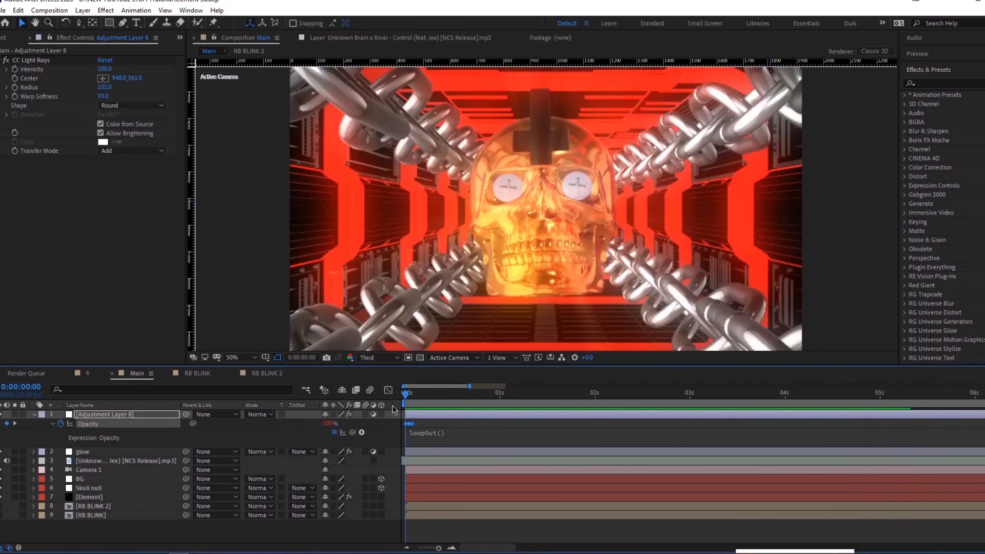
key("space")
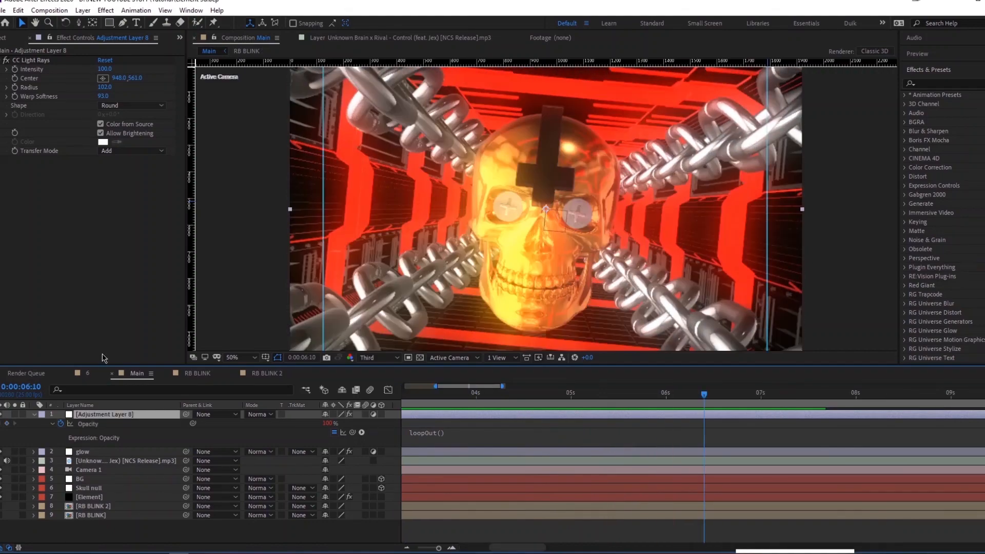
Add a new adjustment layer above all layers and apply the Curves effect to it.
key("ctrl+alt+y")
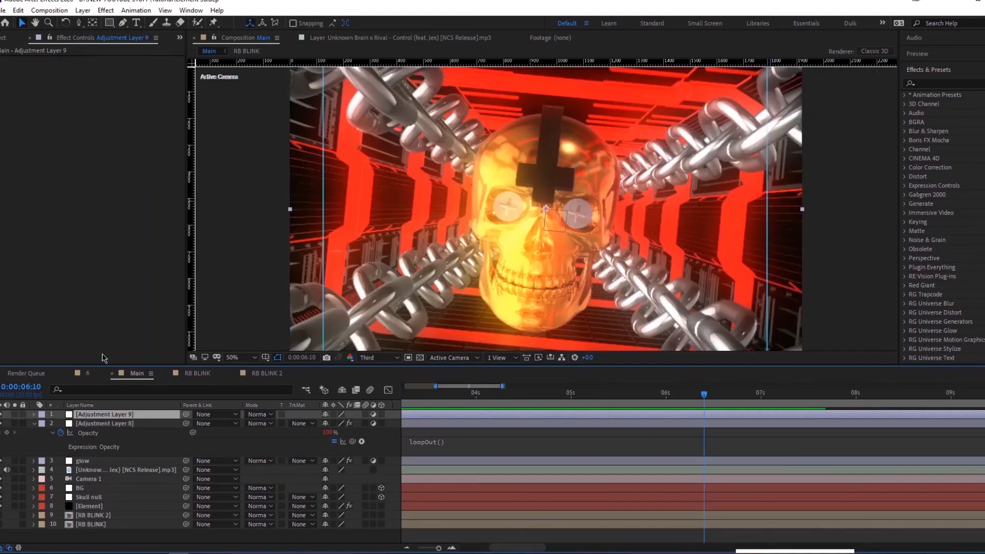
key("ctrl+space")
type("cur")
key("Return")
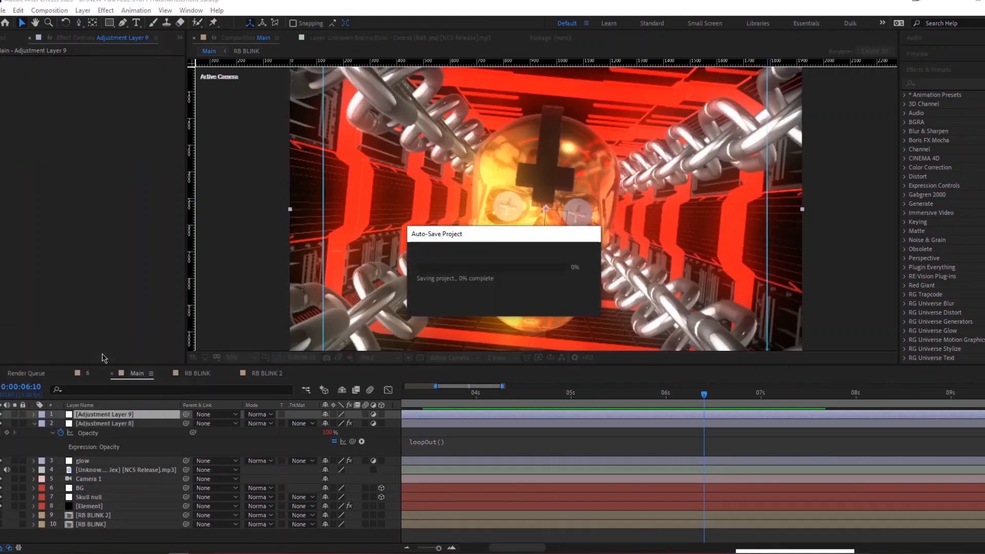
key("ctrl+space")
type("curve")
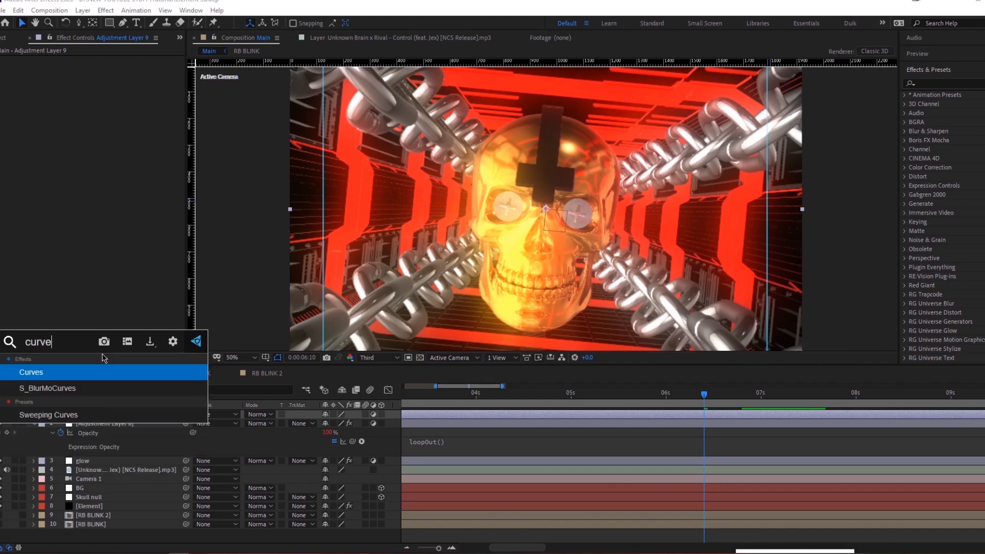
key("Return")
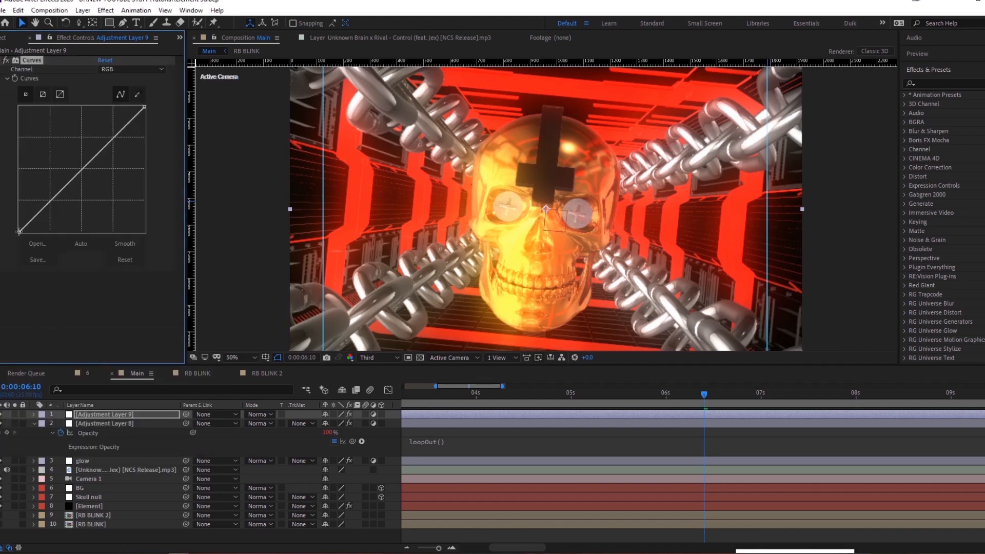
Shape the RGB curve with slightly lifted blacks and lowered midtones, and preview the composition from the first frame.
left_click_drag(18, 232, 26, 222)
left_click_drag(414, 394, 257, 417)
scroll(409, 417, "down", 2)
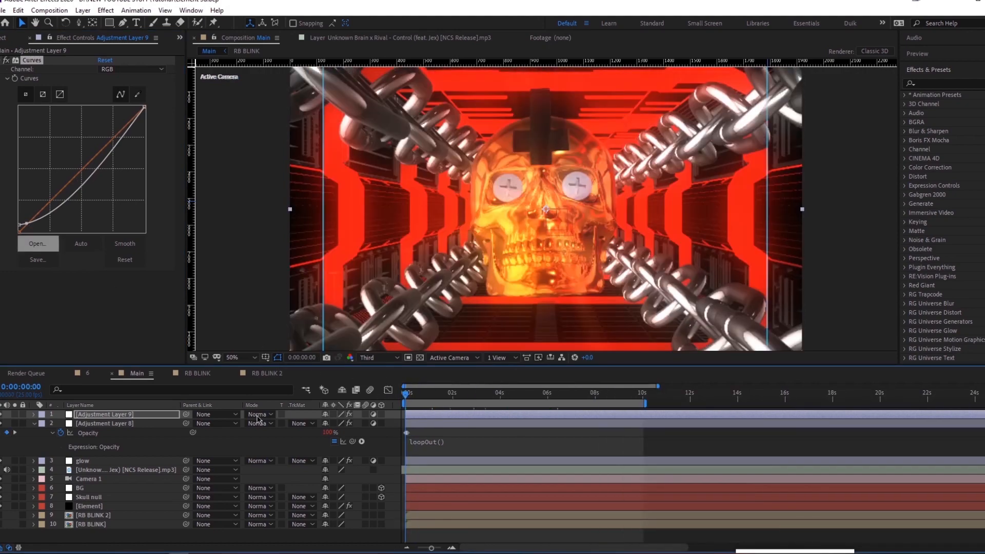
key("space")
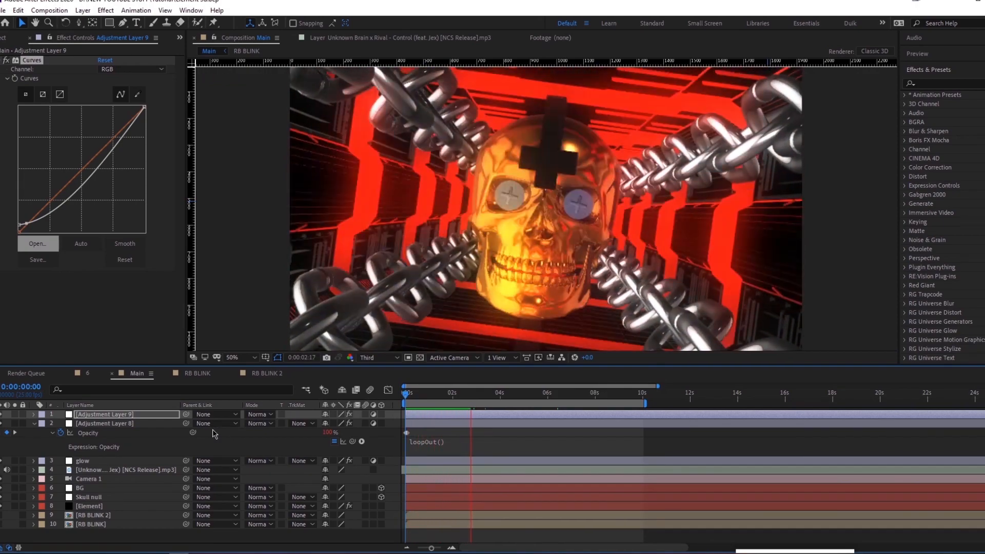
Add another adjustment layer on top with the CC Lens effect and set its Size to 191.
key("ctrl+alt+y")
key("ctrl+space")
type("cc le")
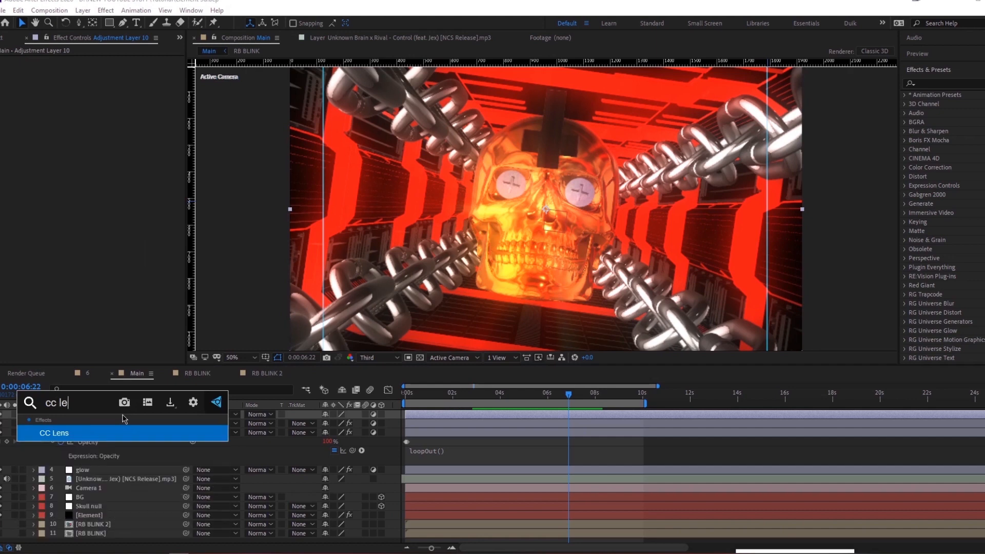
key("Return")
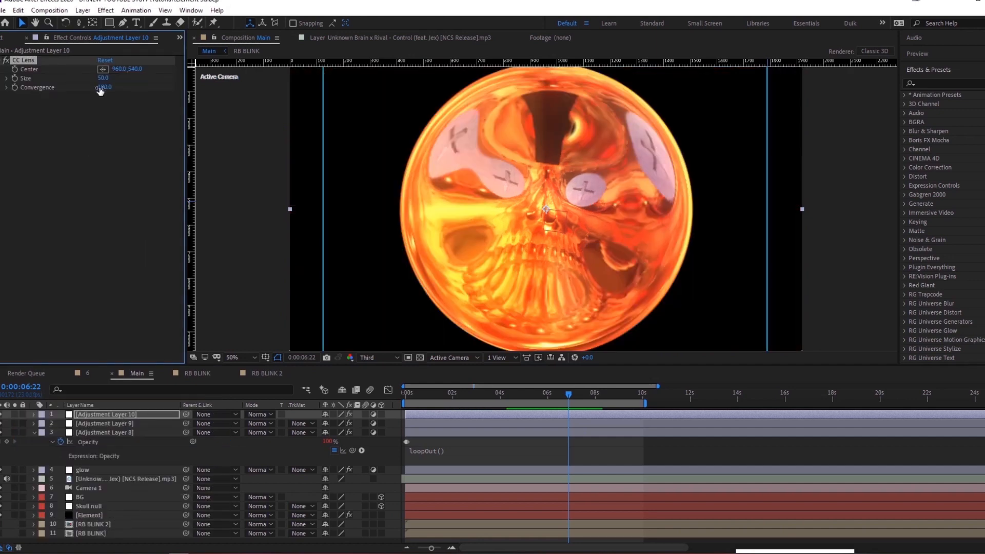
left_click_drag(102, 78, 180, 79)
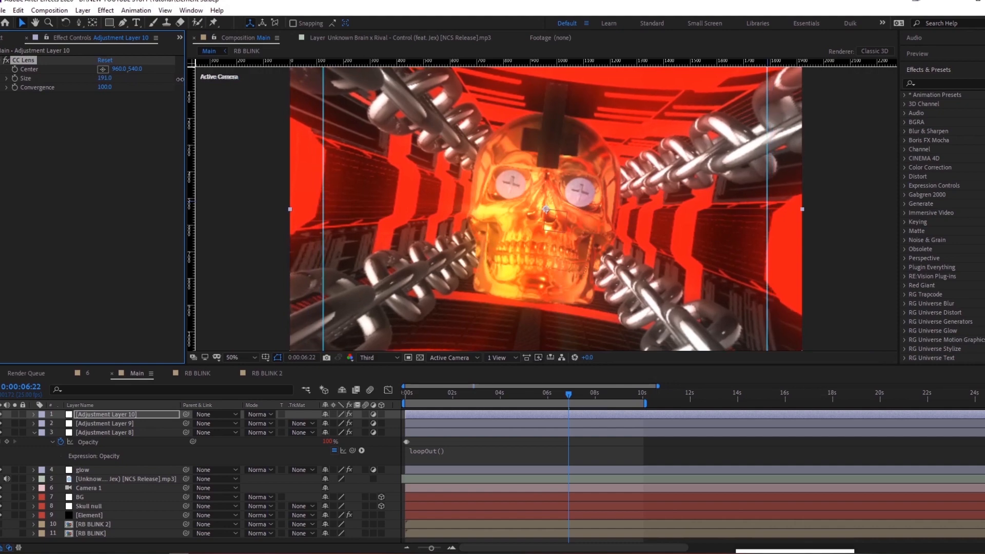
Preview the lens distortion from the first frame.
left_click(406, 395)
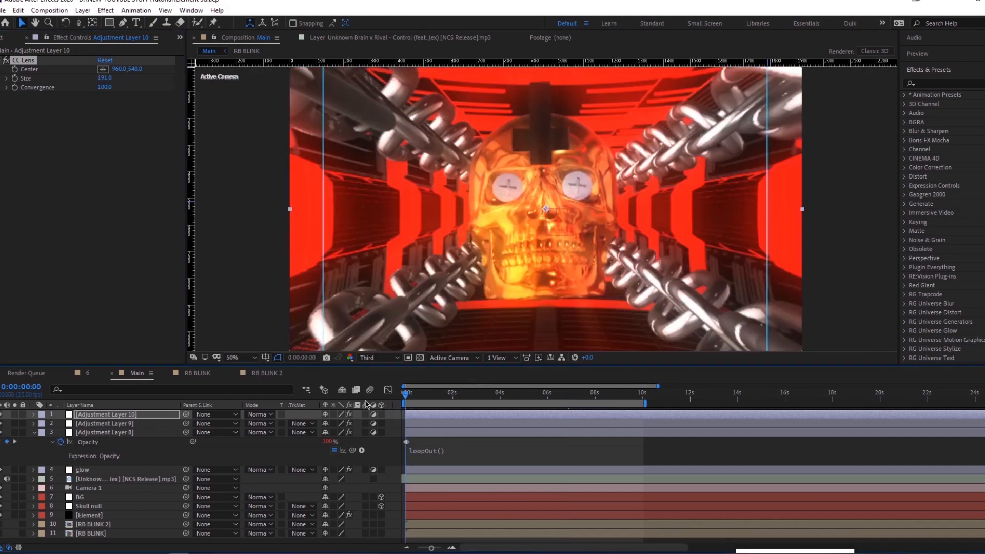
key("space")
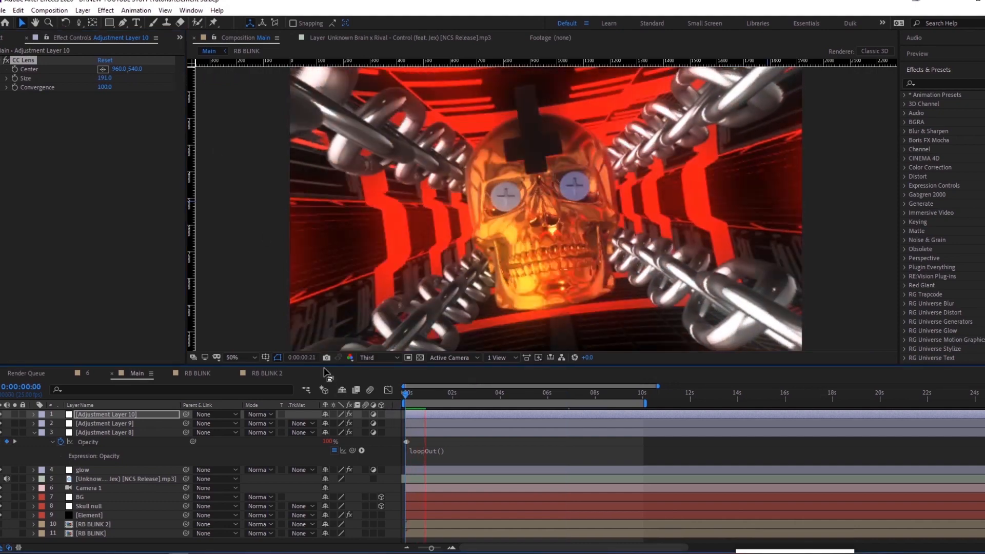
key("space")
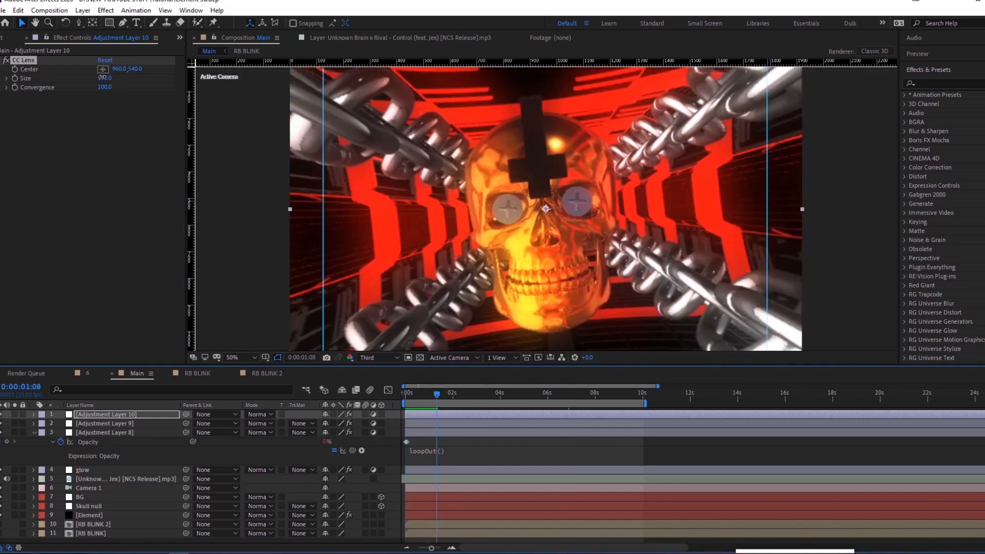
Set the CC Lens Size to 164 and preview the composition from the first frame.
left_click_drag(103, 78, 93, 79)
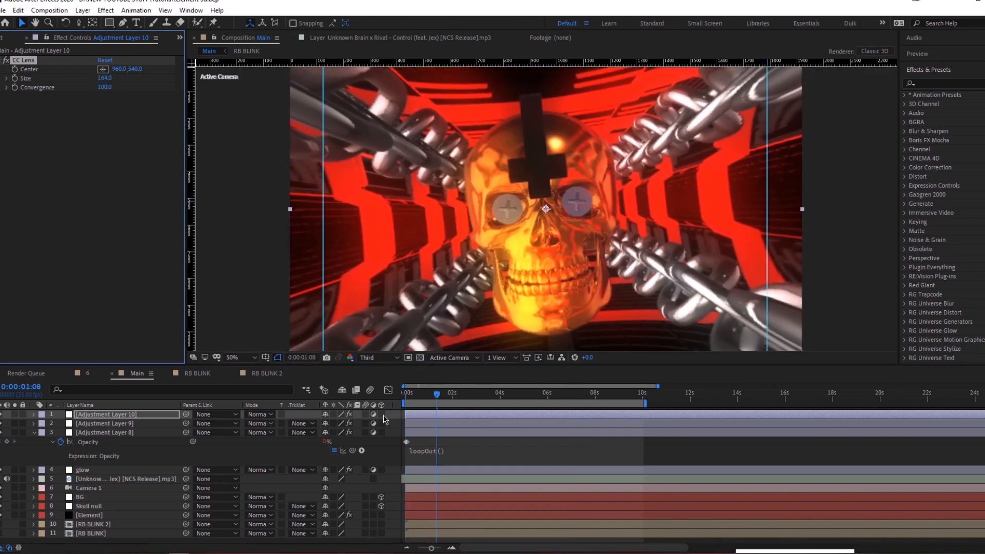
key("Home")
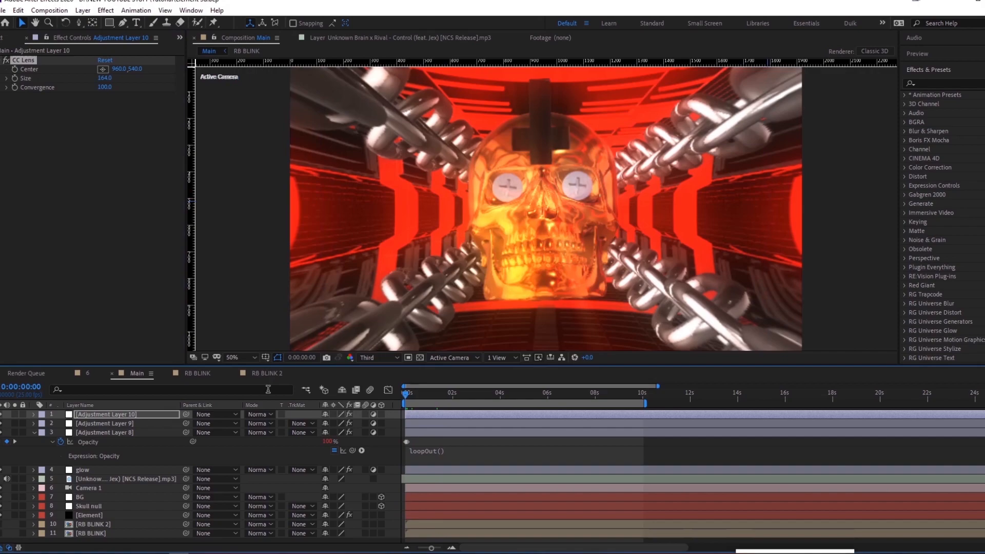
key("space")
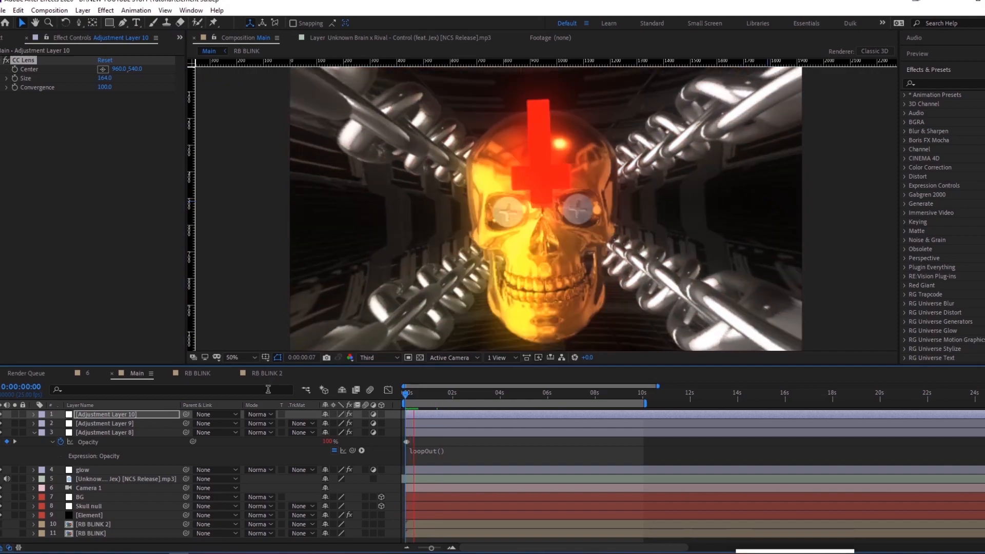
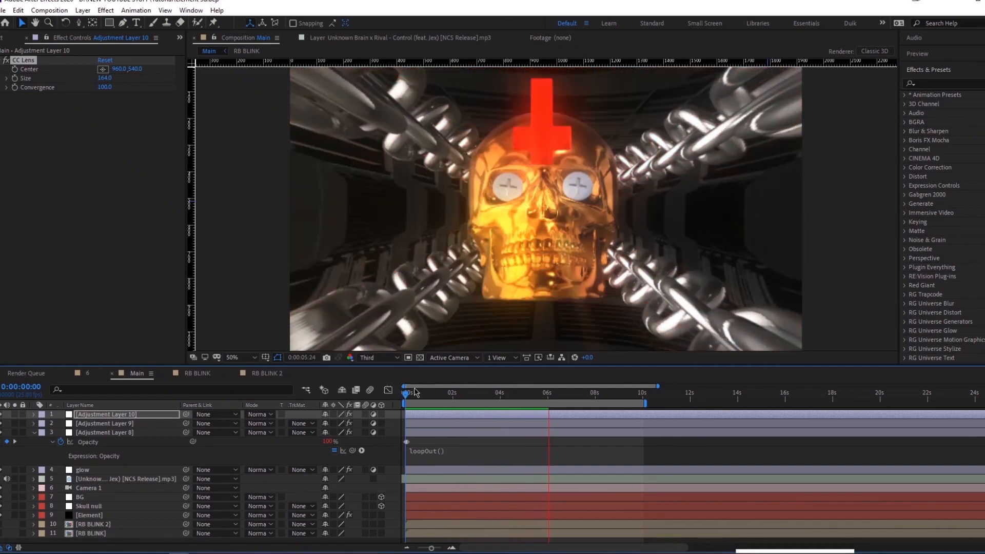
key("space")
key("space")
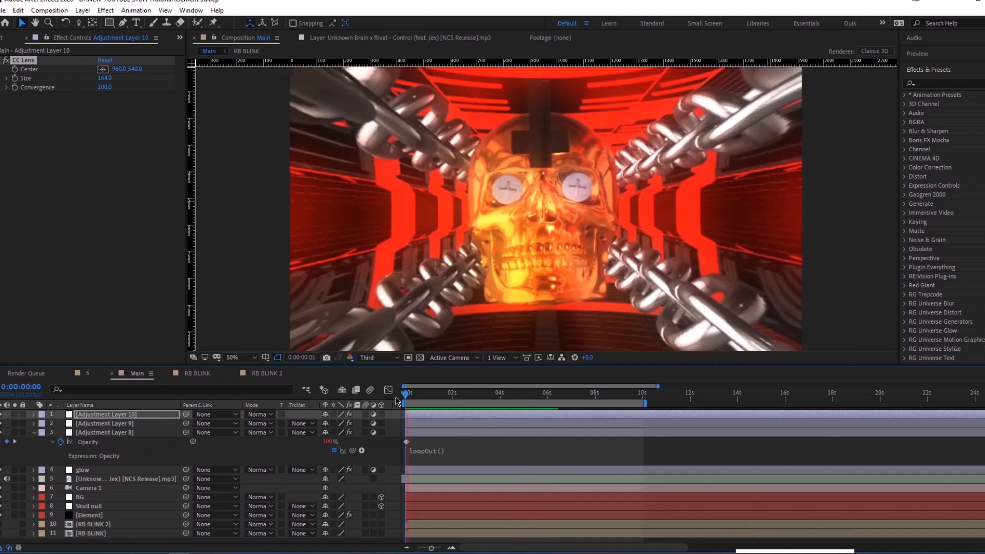